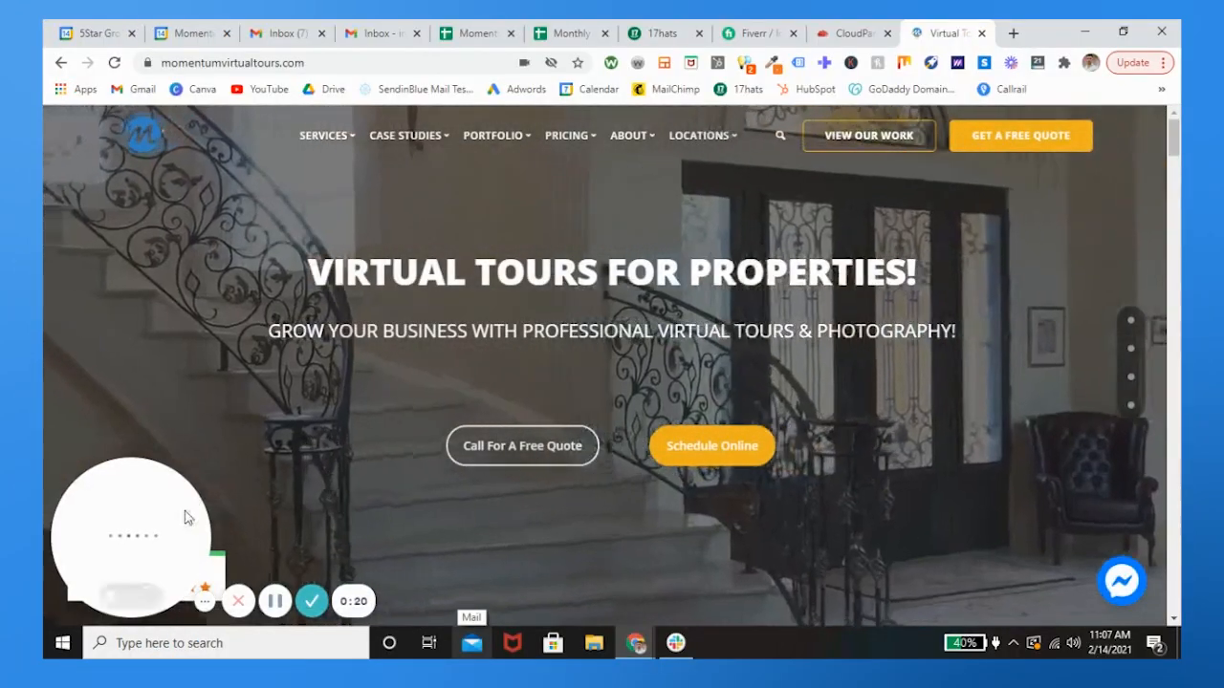
# Switch to the CloudPano editor for the Large Trailer tour and dismiss the Google Street View tip
pyautogui.moveTo(187, 517); pyautogui.dragTo(422, 245)
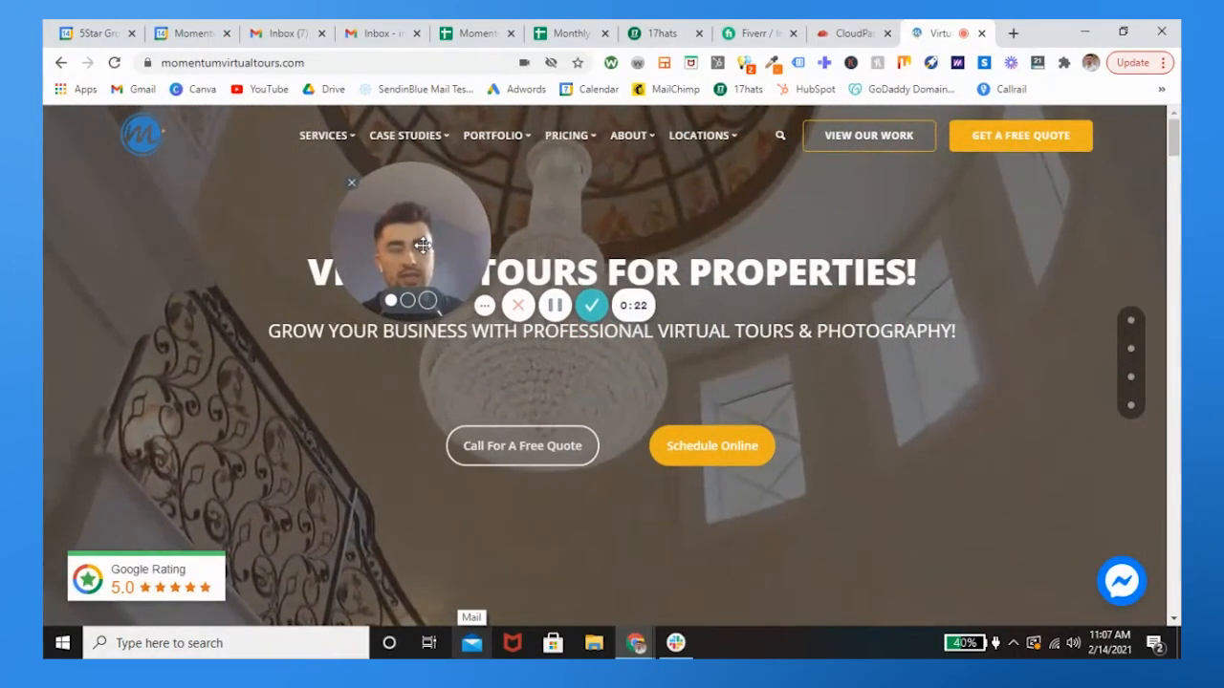
pyautogui.click(840, 35)
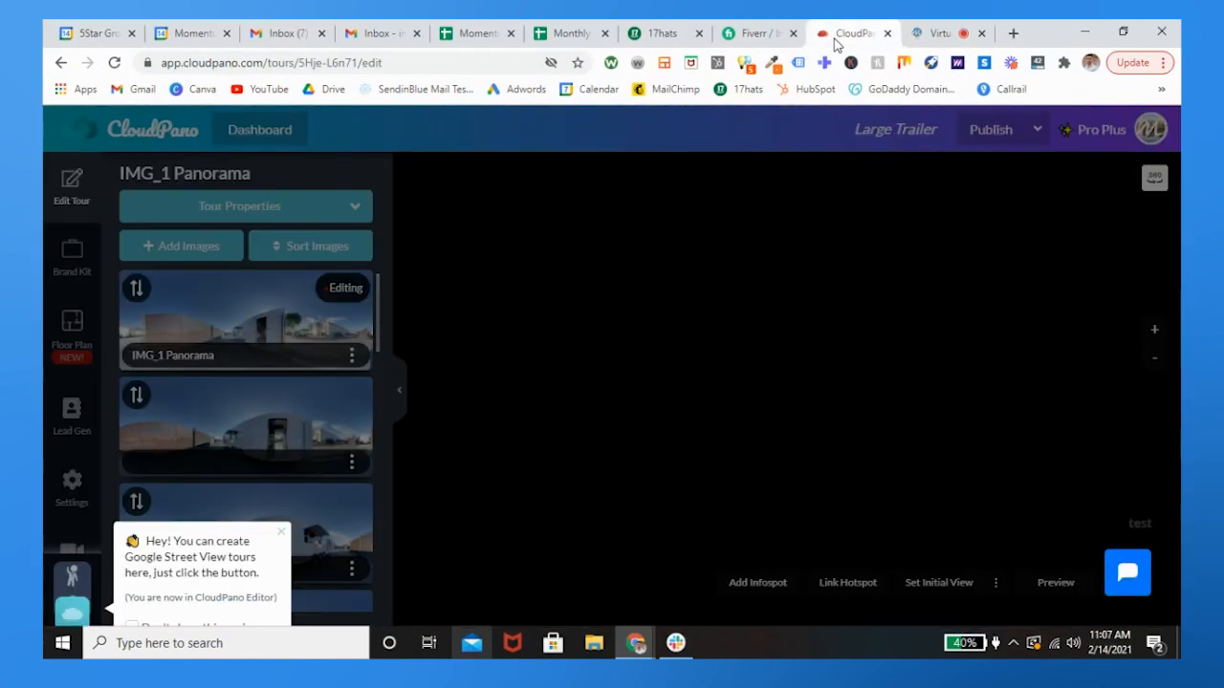
pyautogui.click(279, 538)
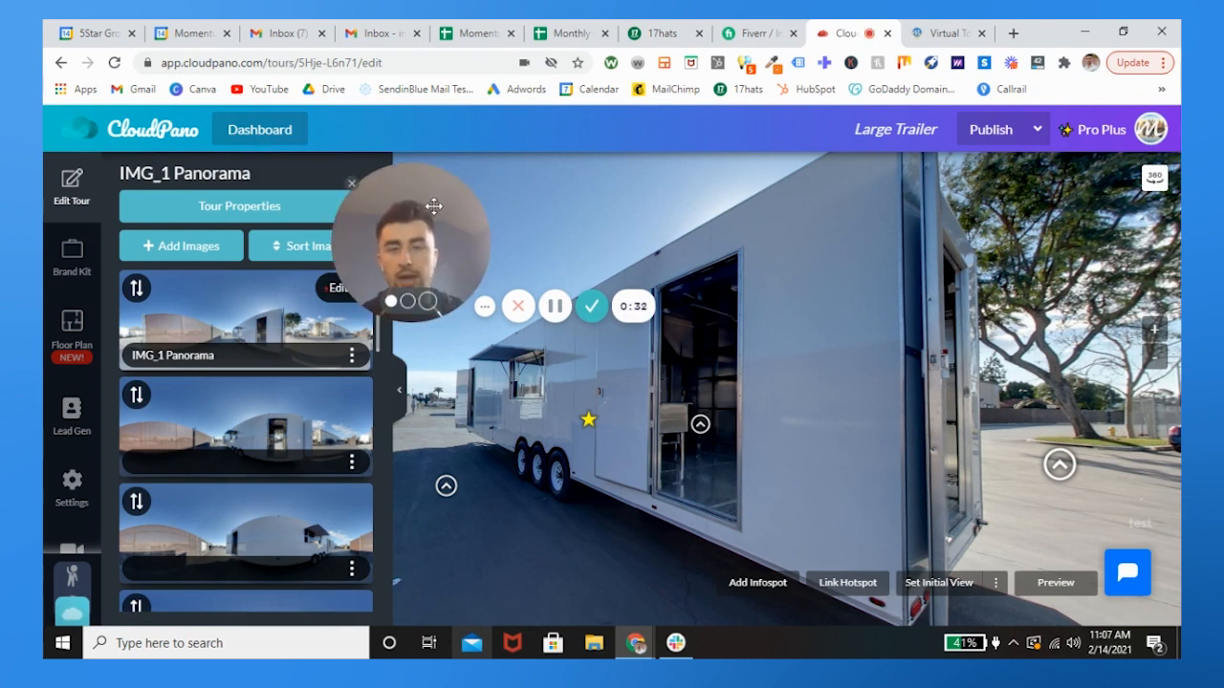
pyautogui.moveTo(399, 242); pyautogui.dragTo(463, 191)
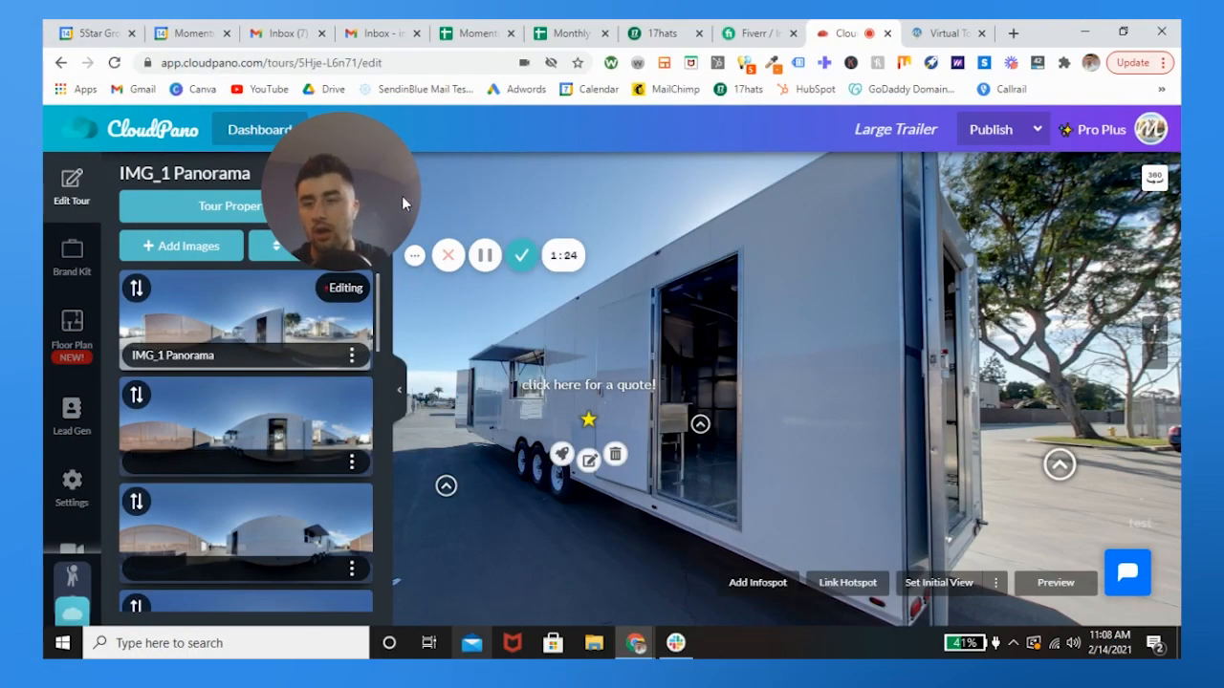
pyautogui.moveTo(284, 247); pyautogui.dragTo(429, 247)
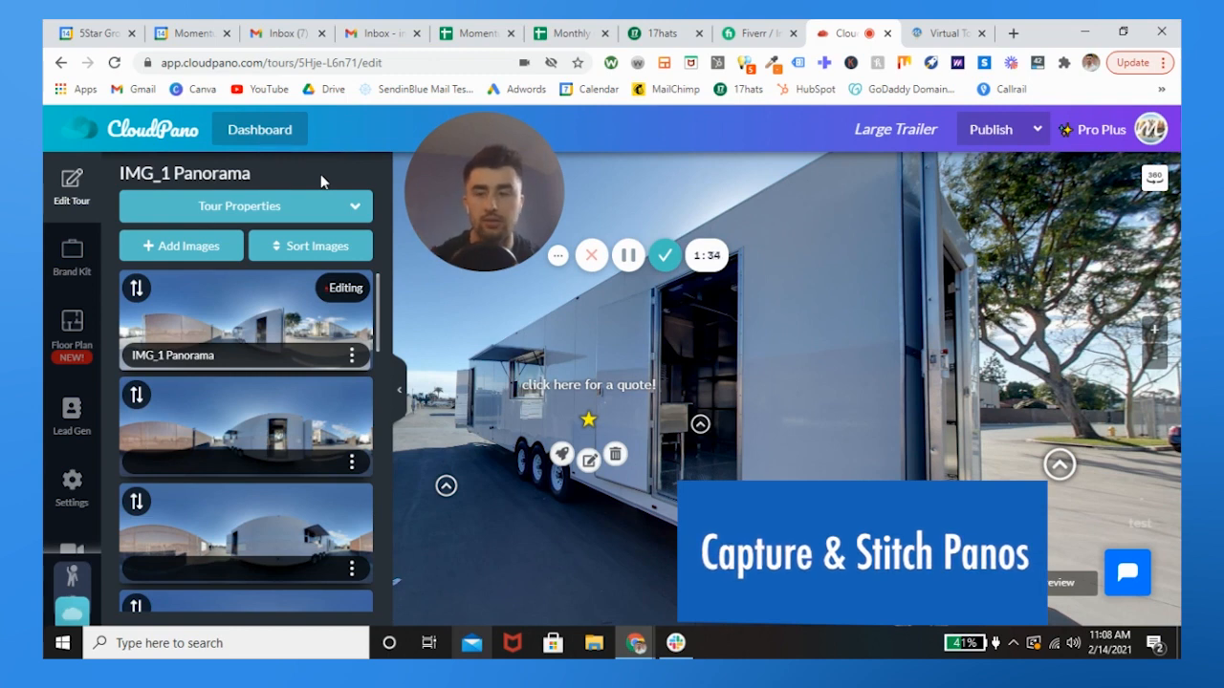
# View the upload options for adding more panoramas to the tour, and close them without adding anything
pyautogui.click(195, 247)
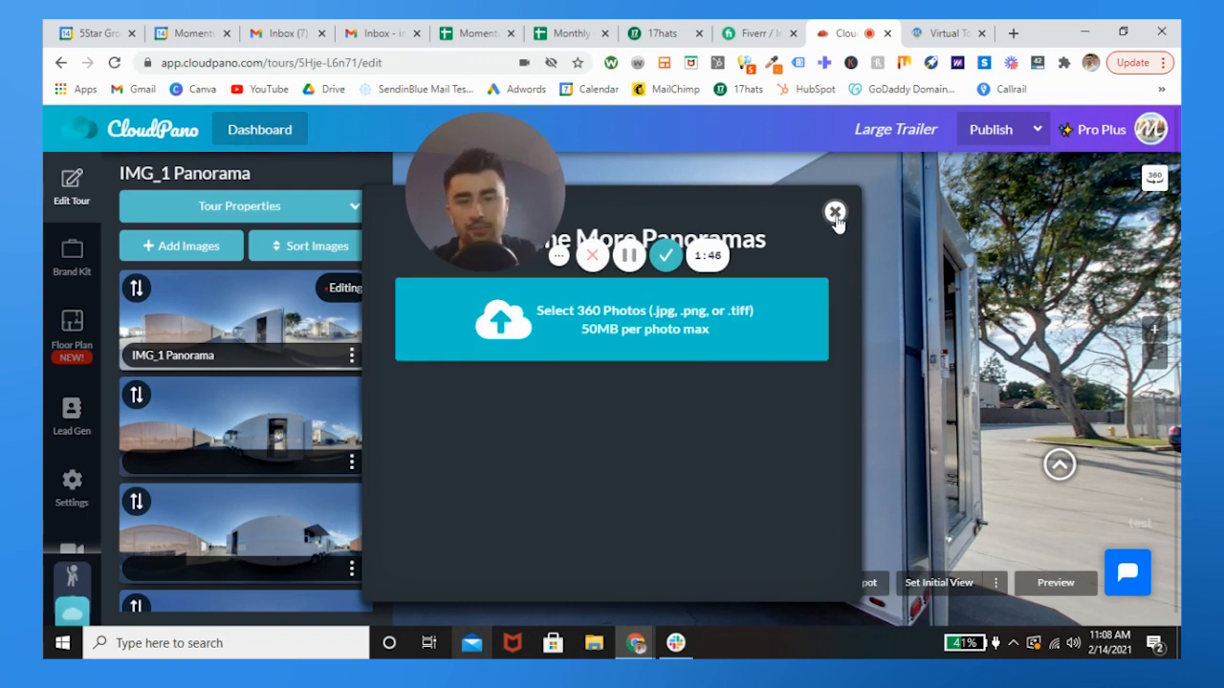
pyautogui.click(674, 168)
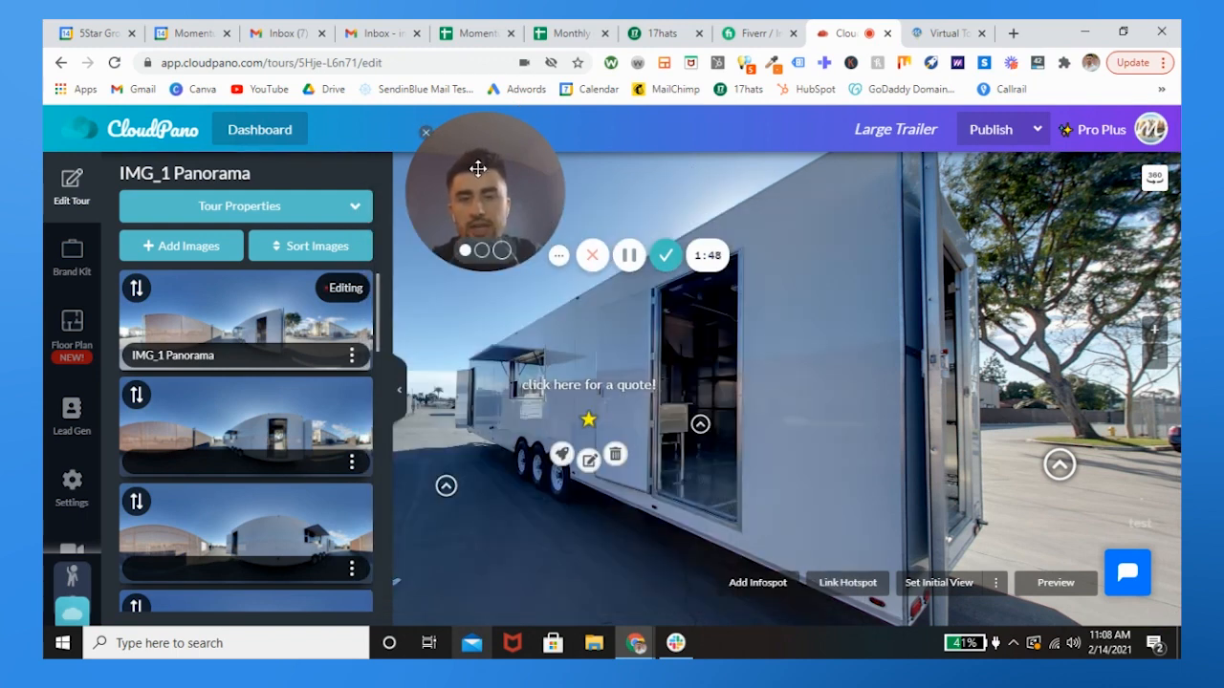
pyautogui.moveTo(478, 168); pyautogui.dragTo(515, 141)
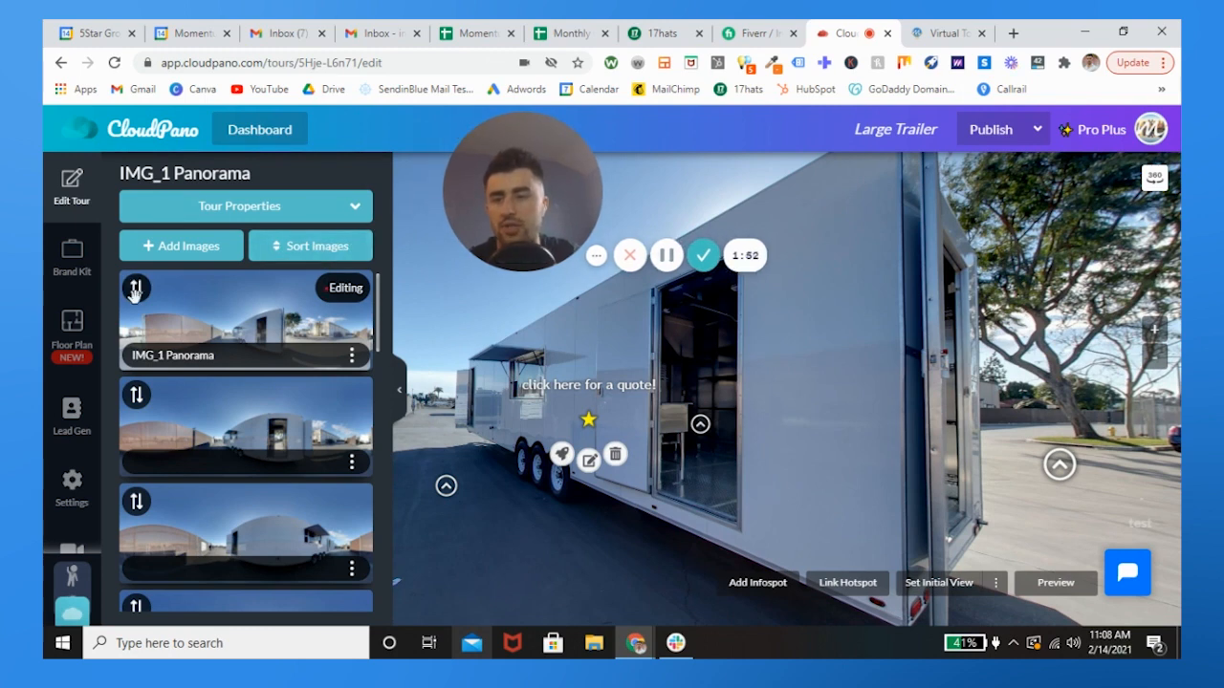
# Move the second panorama above IMG_1 Panorama in the image list and look through the remaining scenes
pyautogui.moveTo(137, 396); pyautogui.dragTo(143, 301)
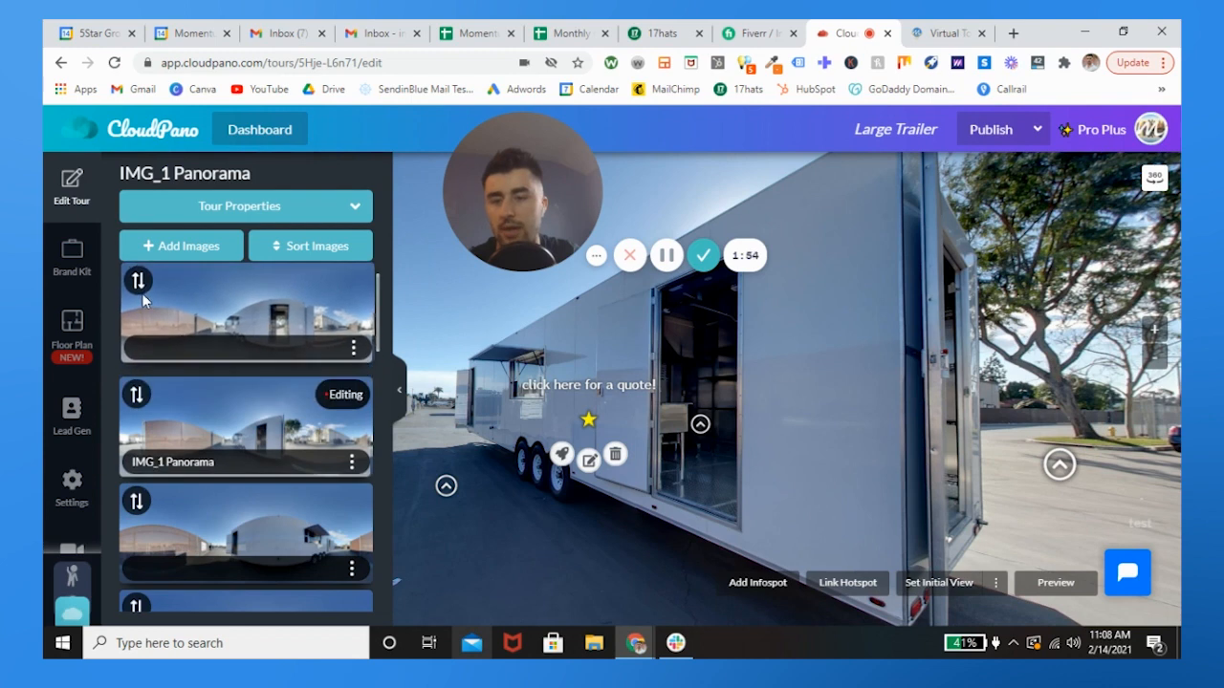
pyautogui.scroll(-1, 235, 416)
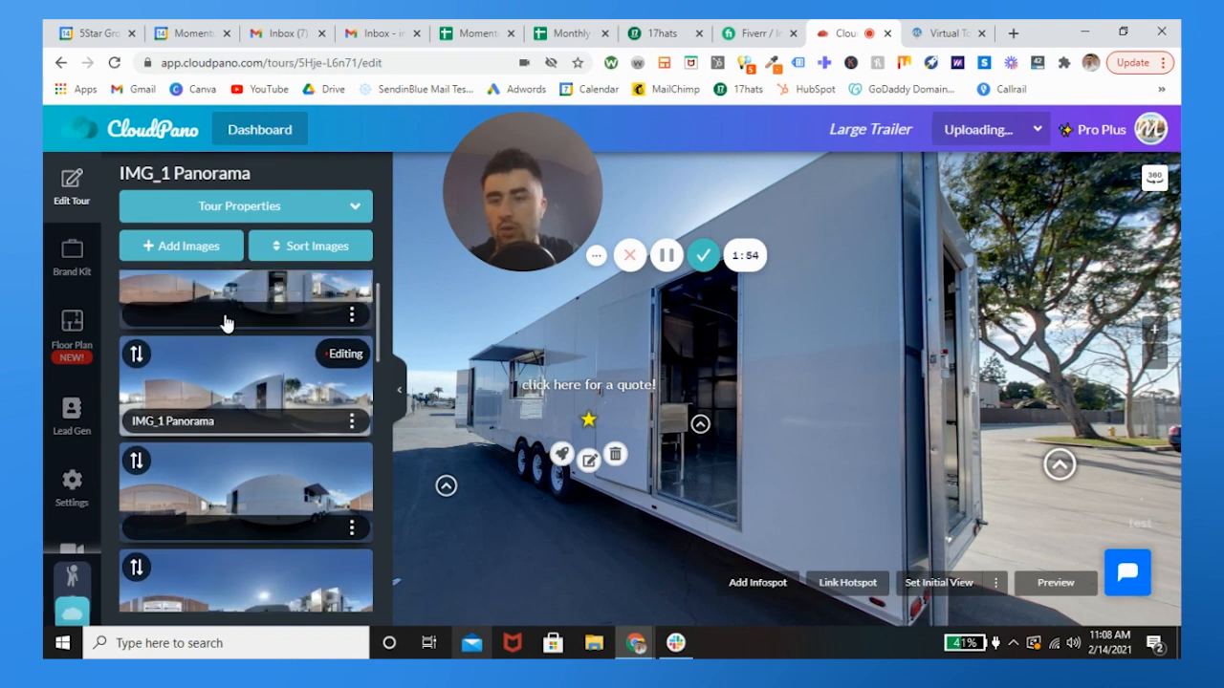
pyautogui.scroll(-3, 237, 426)
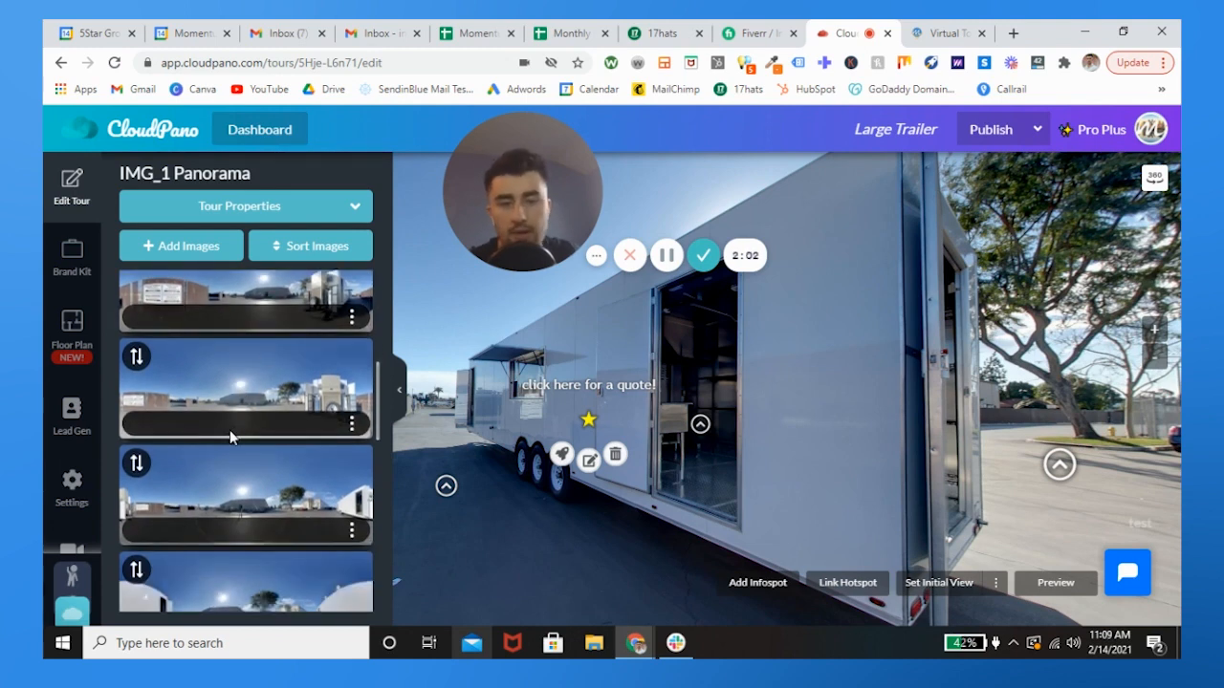
pyautogui.scroll(-5, 230, 437)
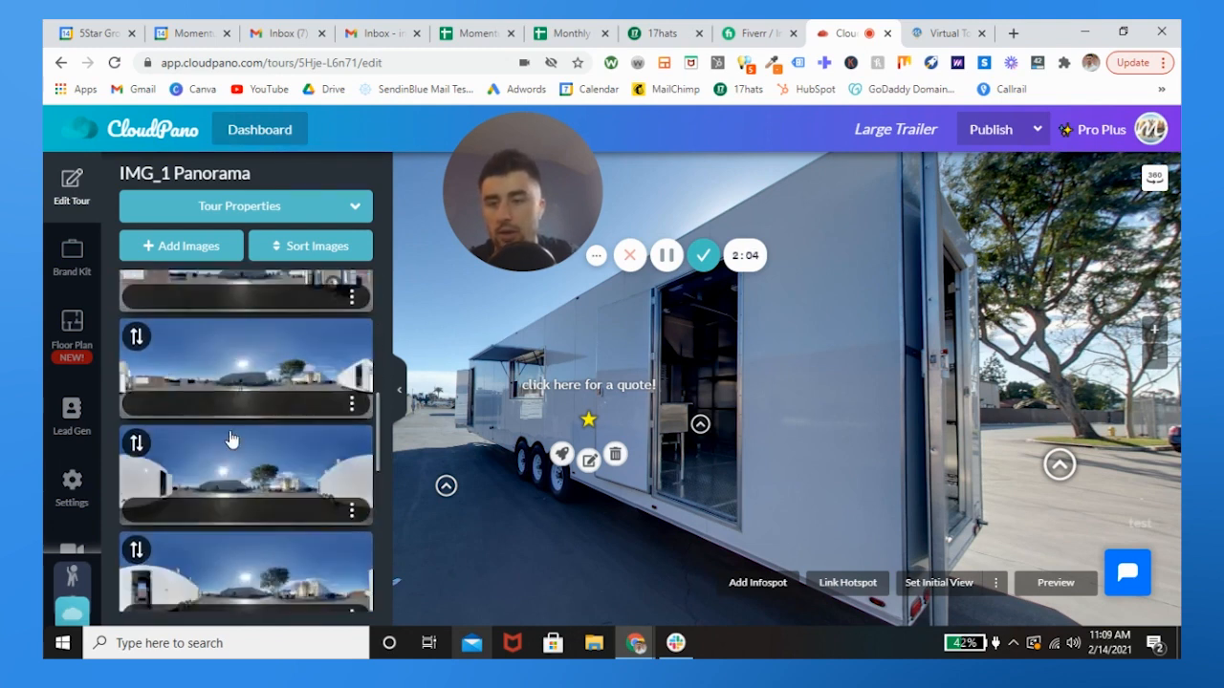
pyautogui.scroll(-5, 229, 439)
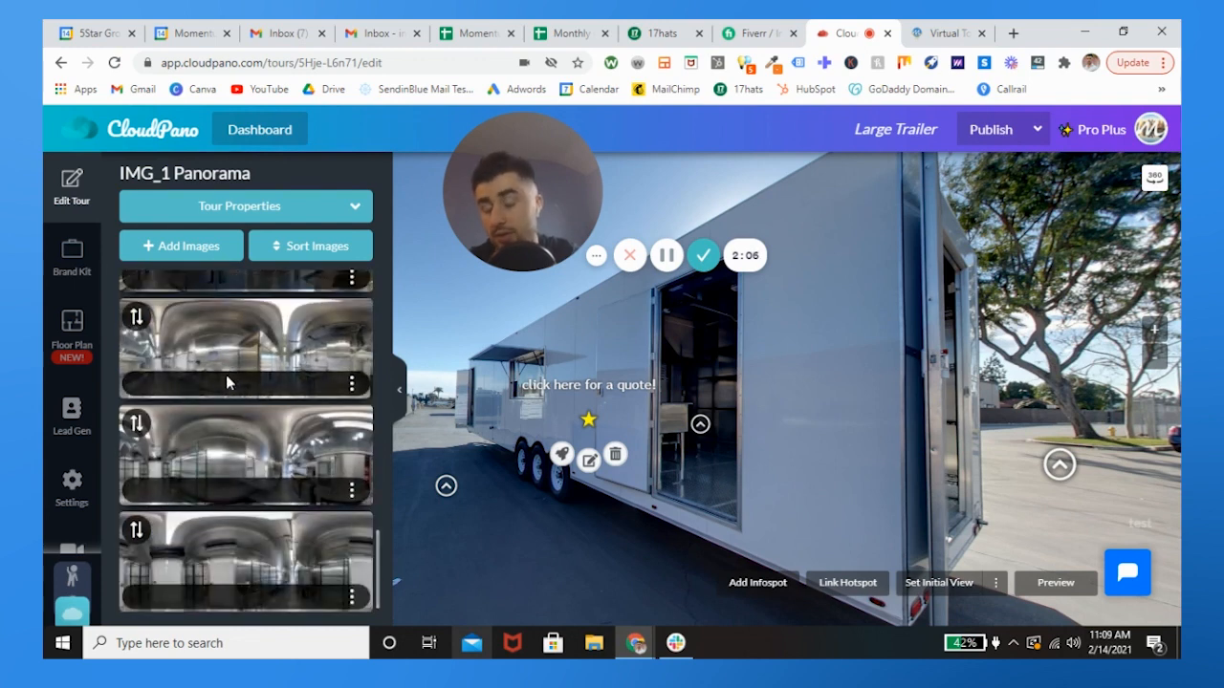
pyautogui.scroll(10, 226, 378)
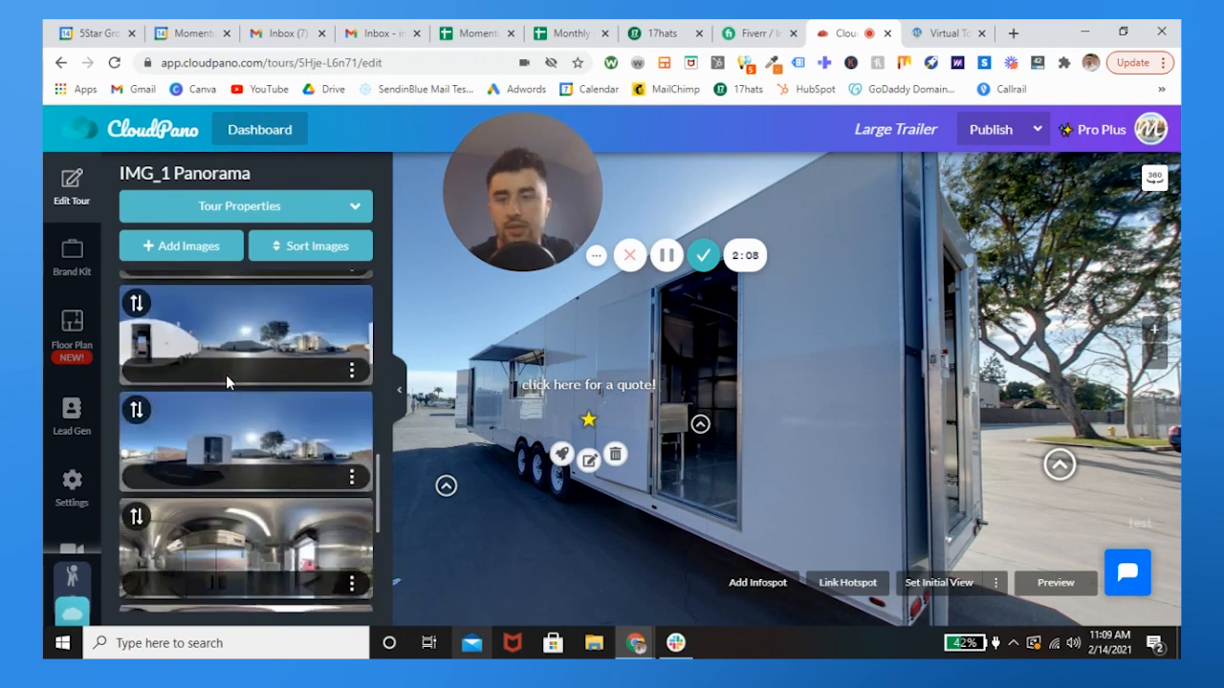
pyautogui.scroll(1, 256, 417)
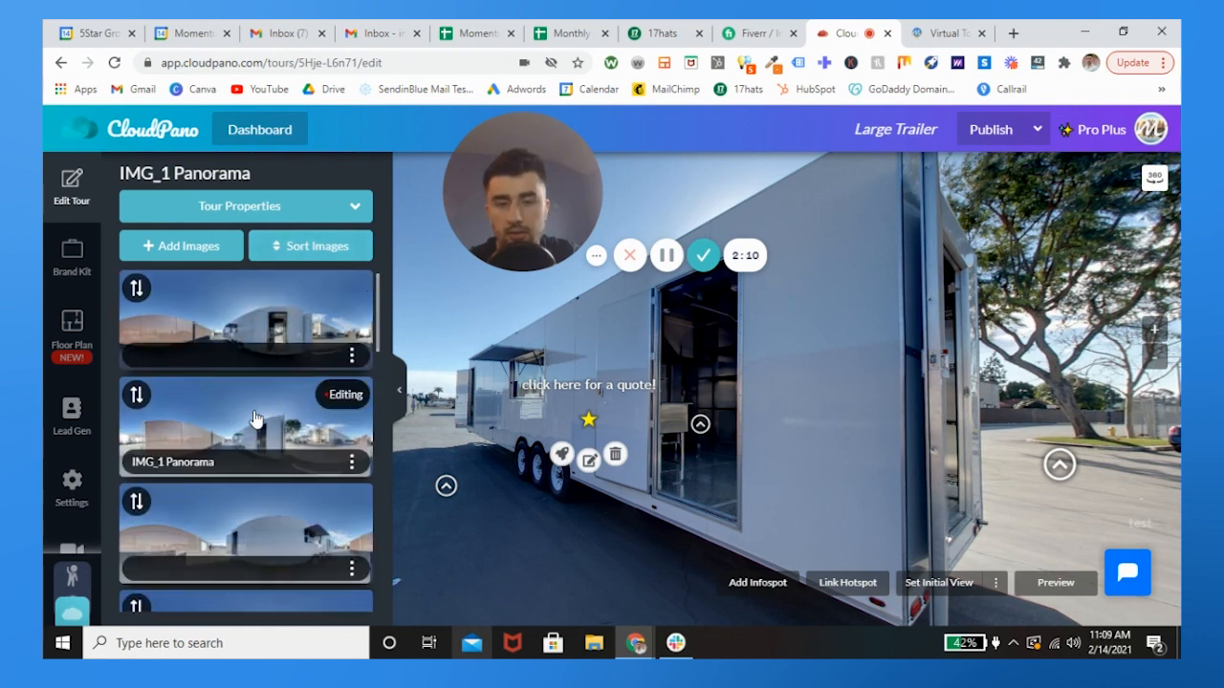
# Show the tour properties with the contact details and check the Link Hotspot command
pyautogui.click(332, 206)
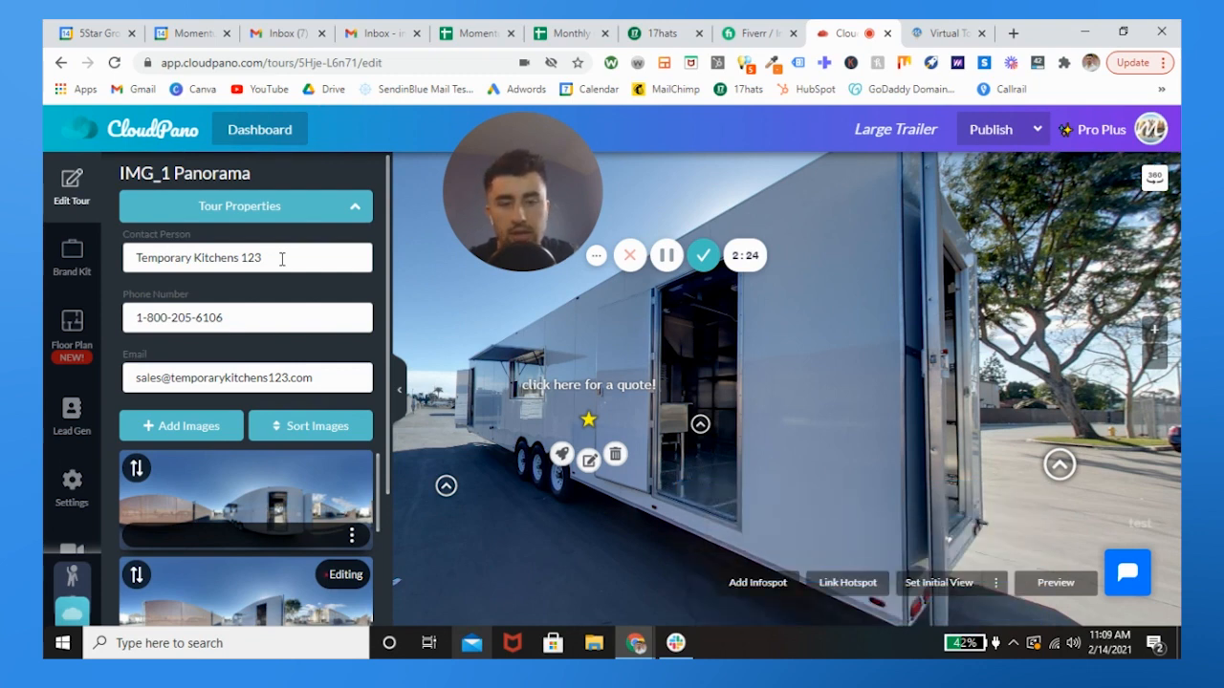
pyautogui.moveTo(534, 166); pyautogui.dragTo(516, 166)
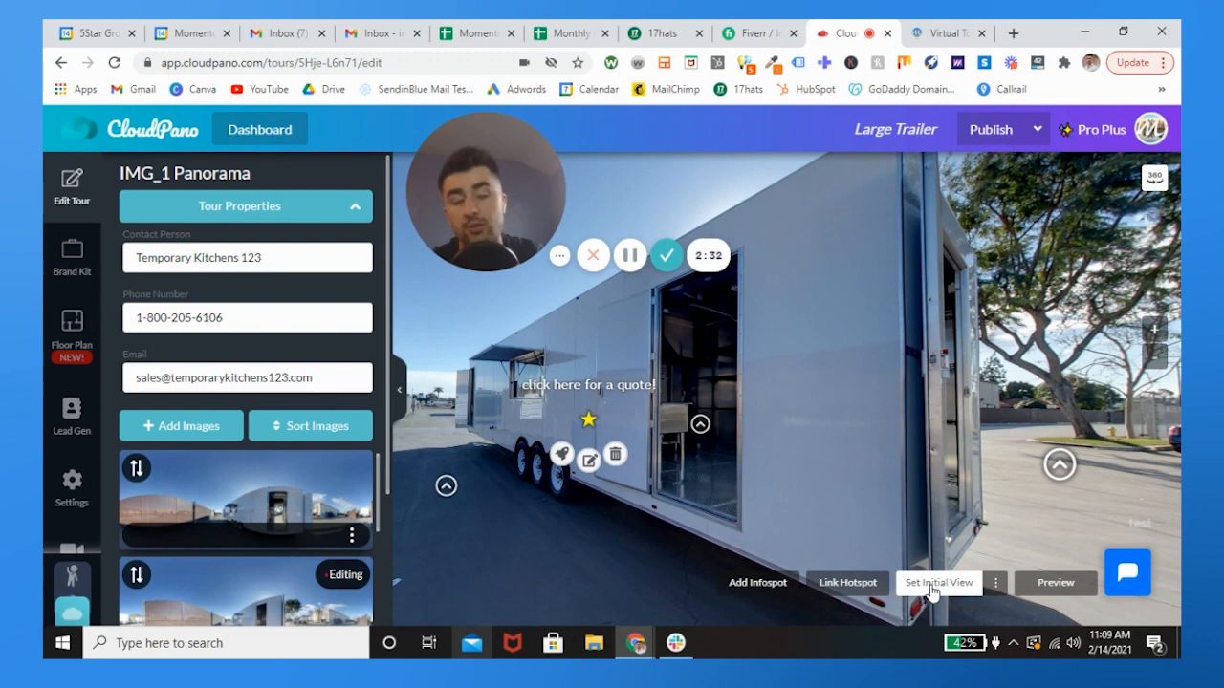
pyautogui.click(841, 584)
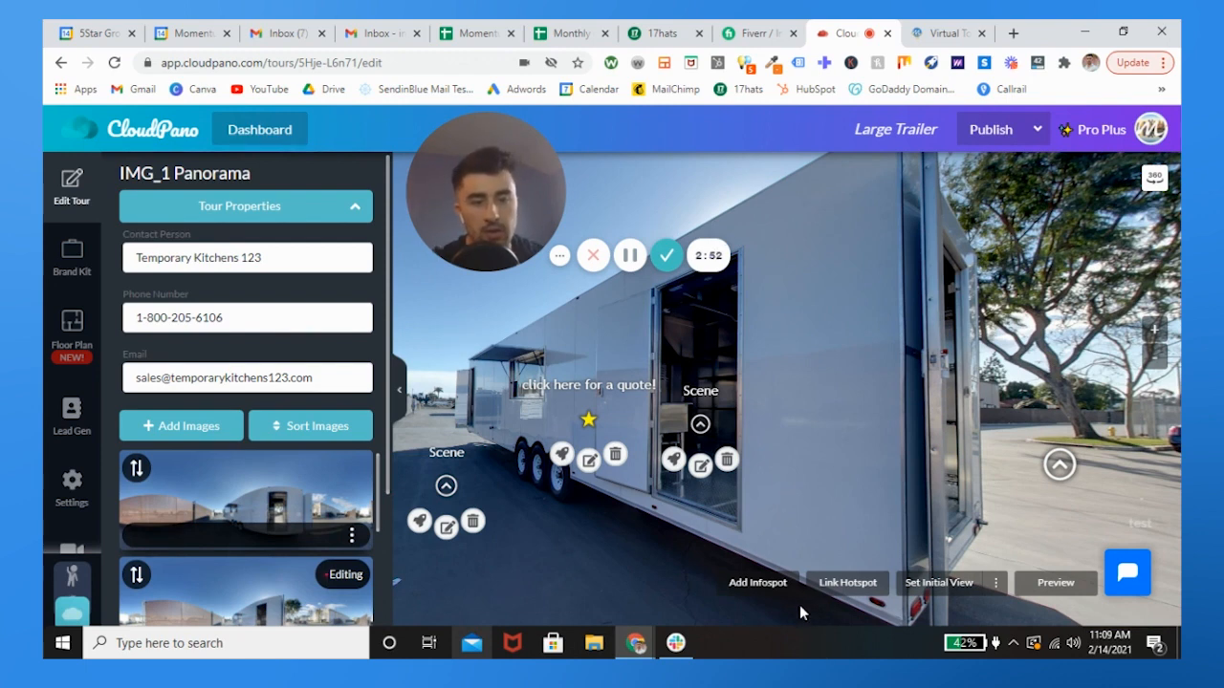
pyautogui.click(820, 583)
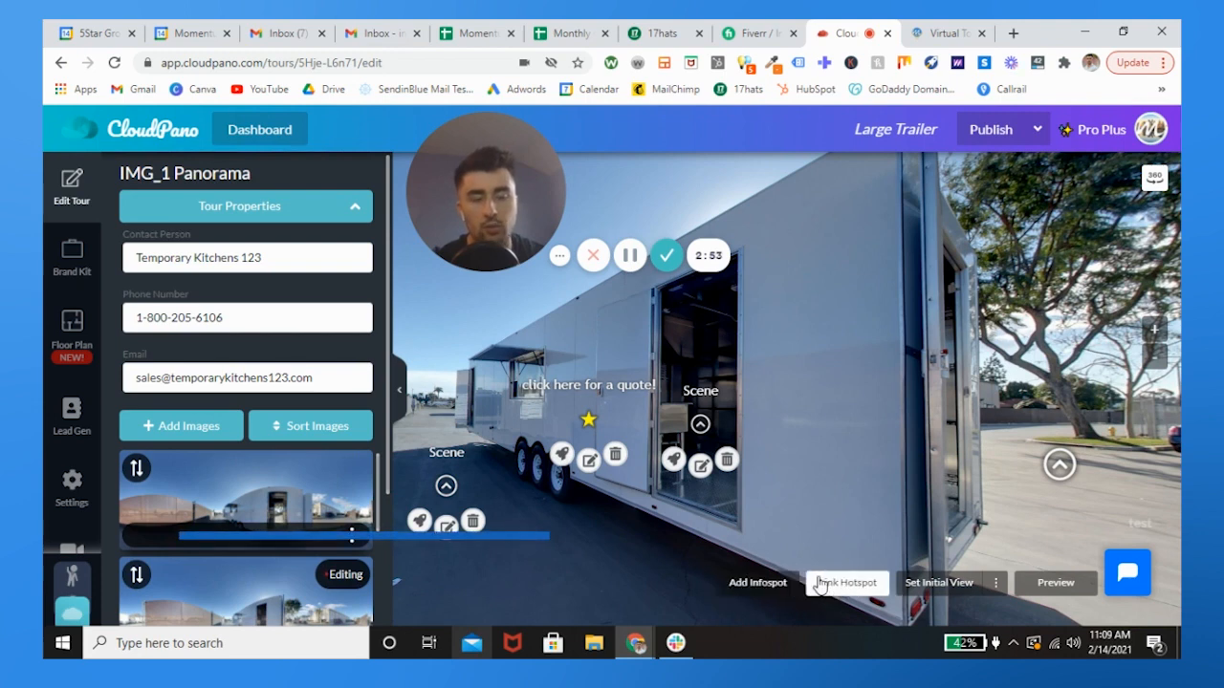
# Add an infospot on the trailer's side wall between the open doorway and the rear end
pyautogui.click(757, 583)
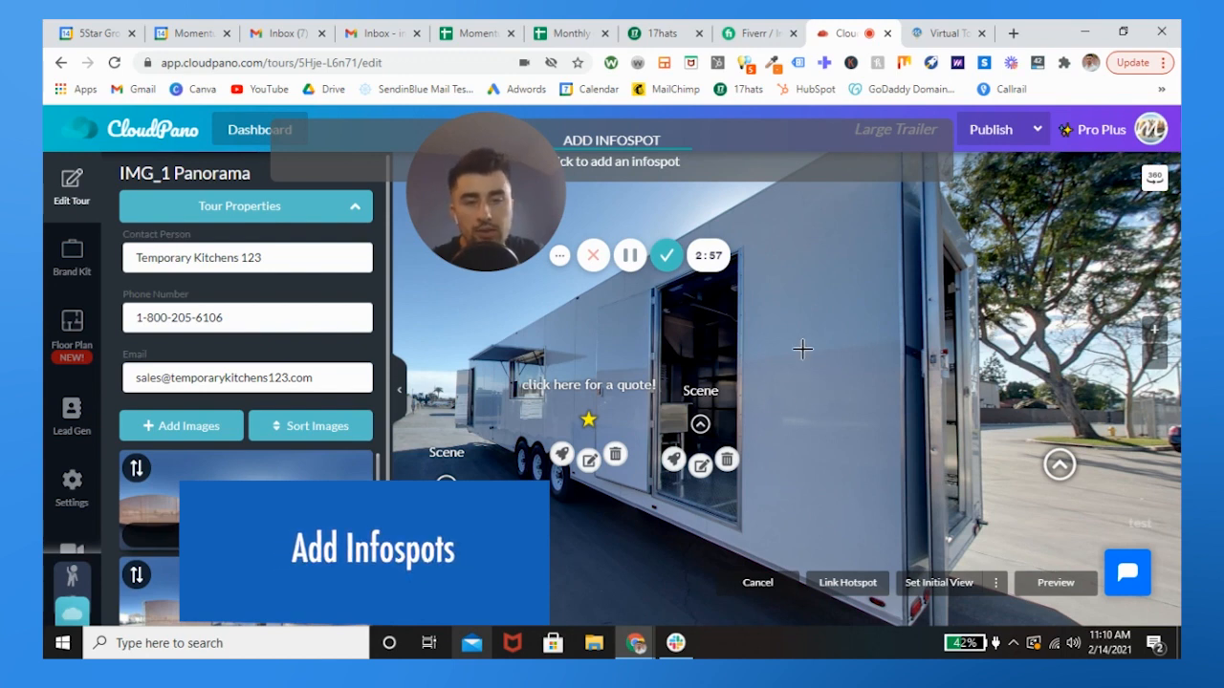
pyautogui.click(821, 391)
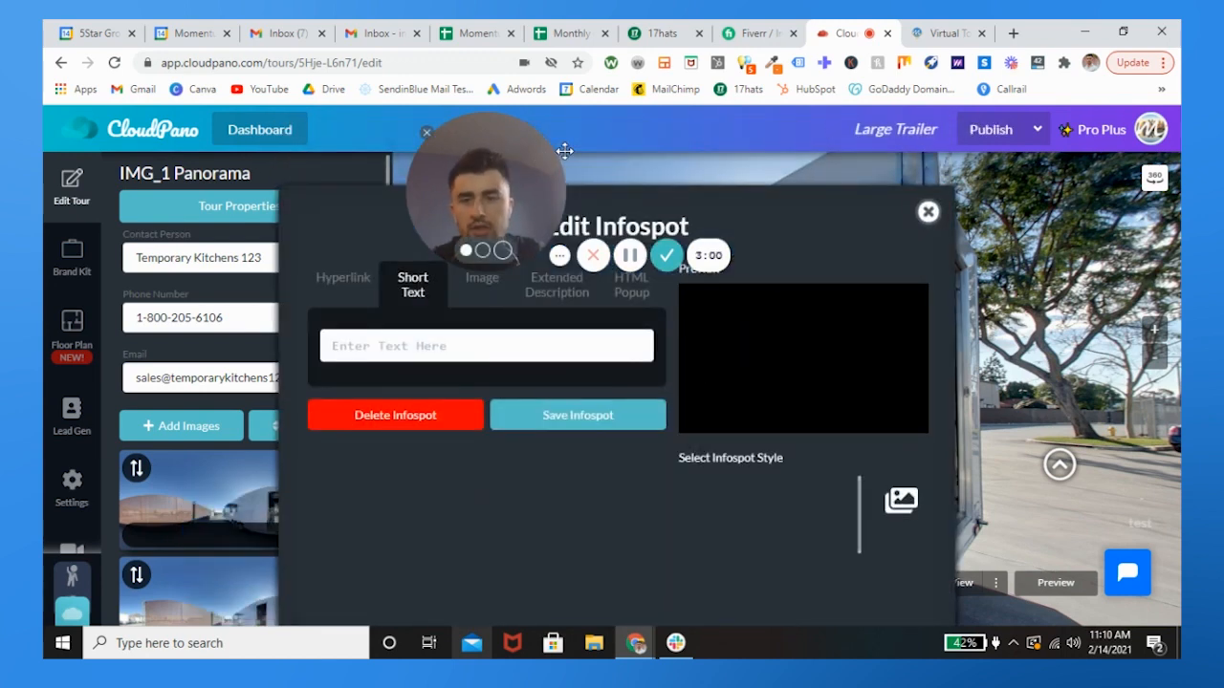
pyautogui.moveTo(254, 181); pyautogui.dragTo(325, 75)
pyautogui.moveTo(213, 305); pyautogui.dragTo(199, 372)
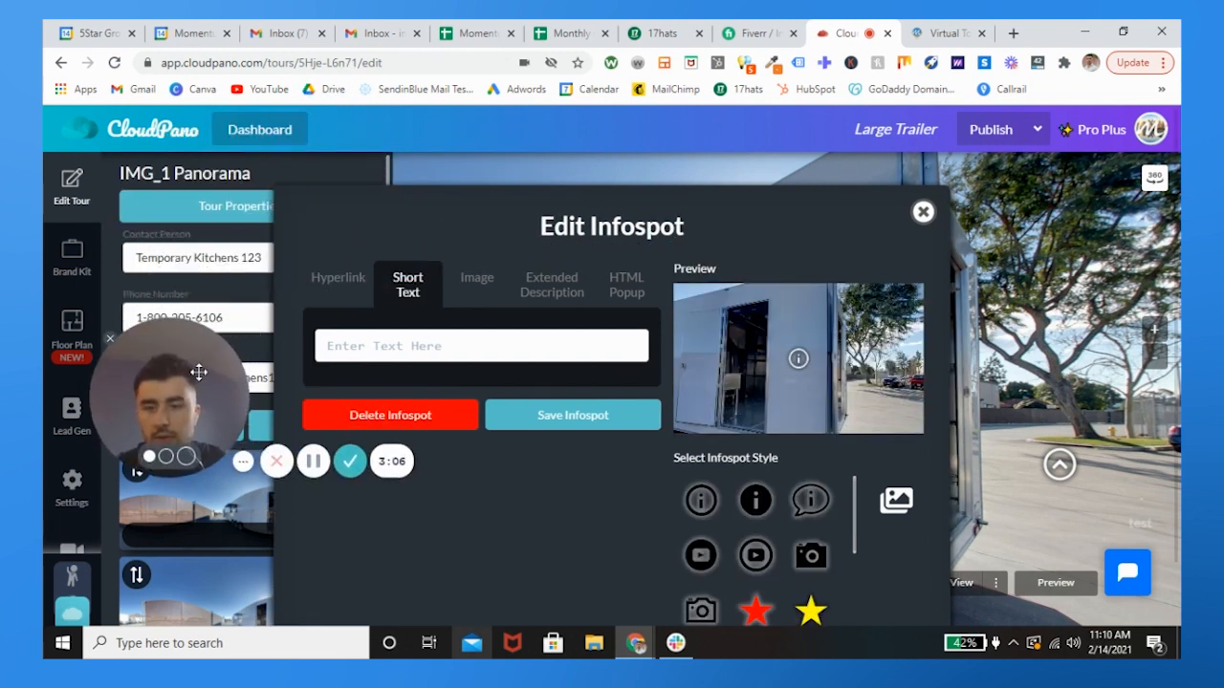
# Make the infospot a hyperlink with preview text "click here for a free quote" and URL temporarykitchens123.com
pyautogui.click(336, 279)
pyautogui.click(452, 361)
pyautogui.write('cli')
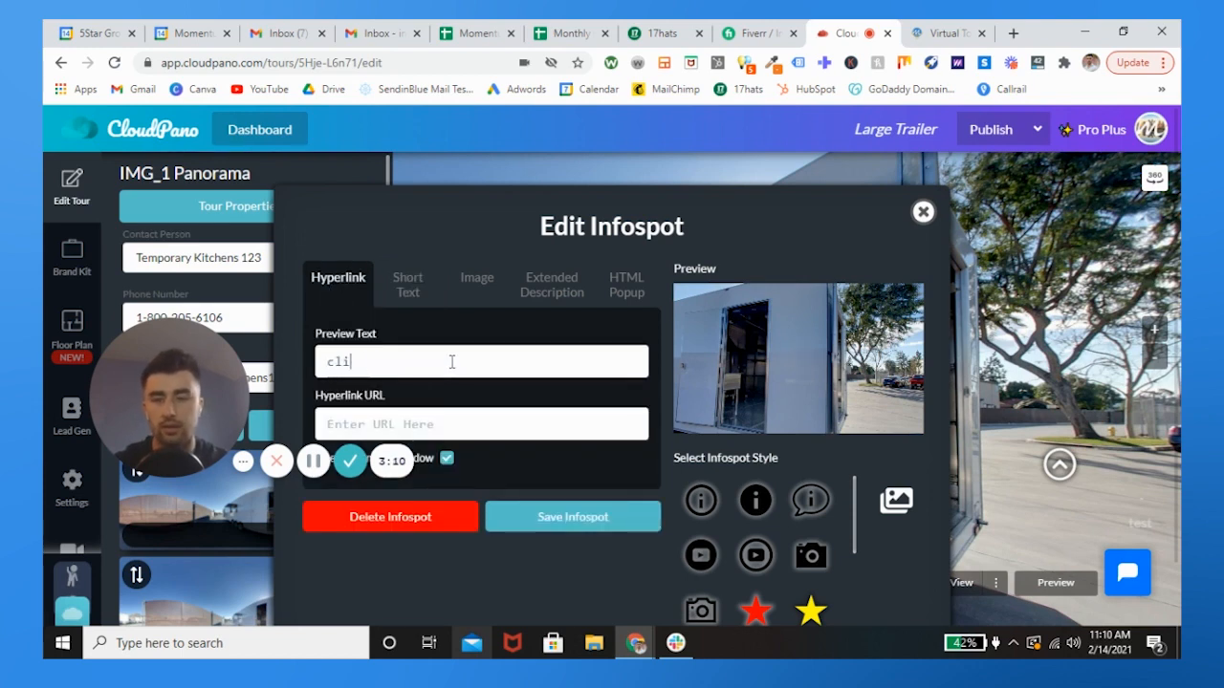
pyautogui.write('ck here for a fr')
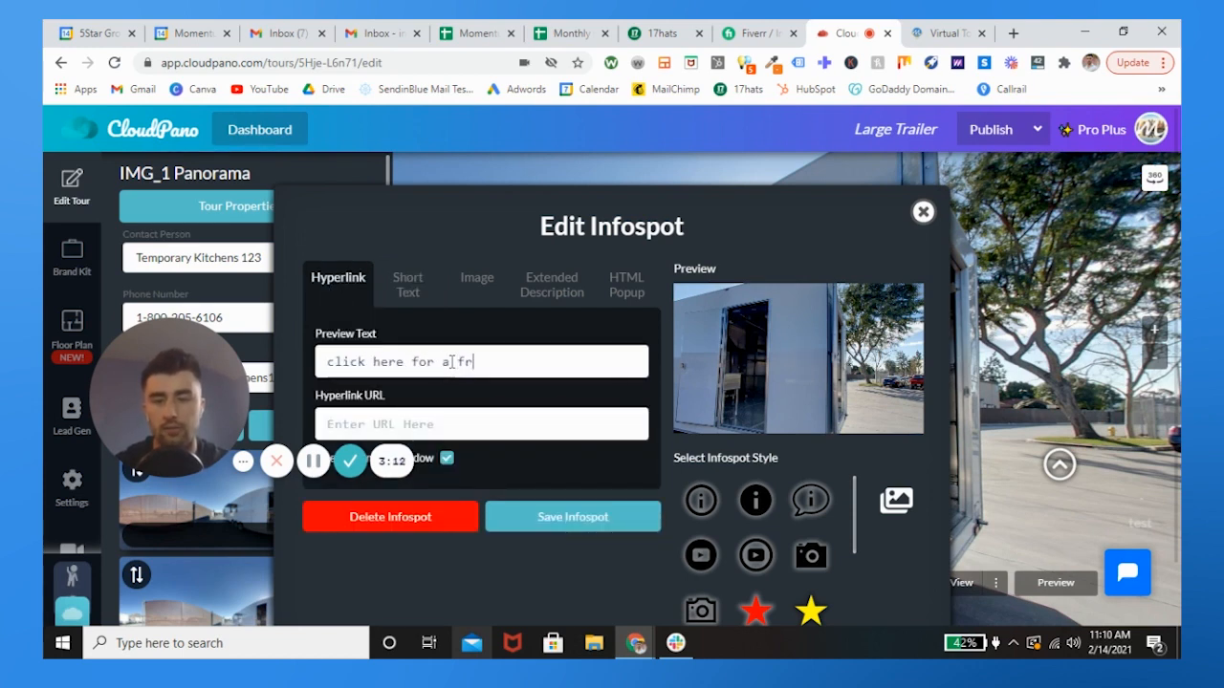
pyautogui.write('ee quote')
pyautogui.click(421, 426)
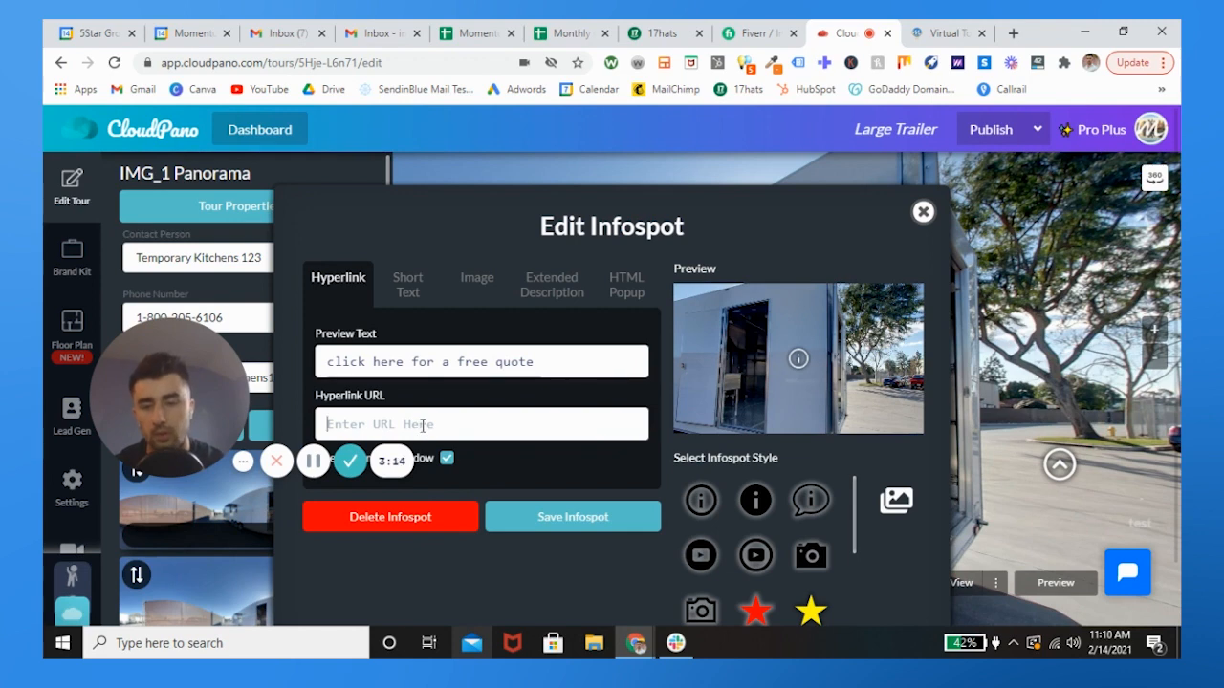
pyautogui.write('temporar')
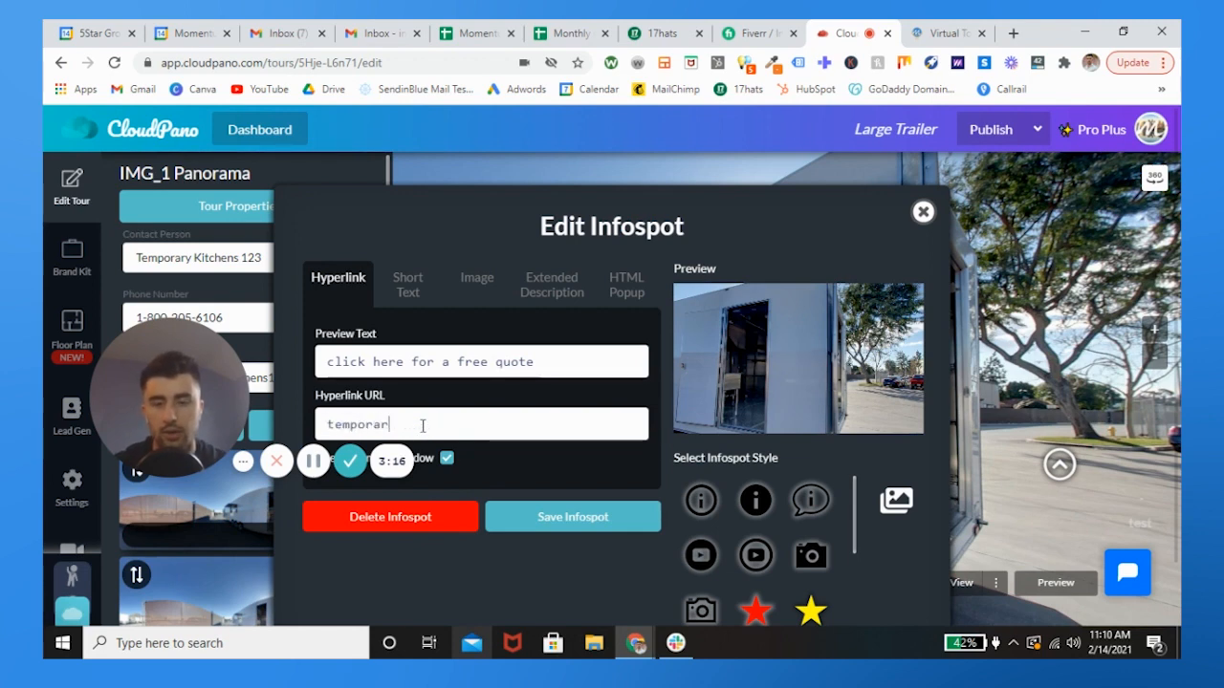
pyautogui.write('ykitchens12')
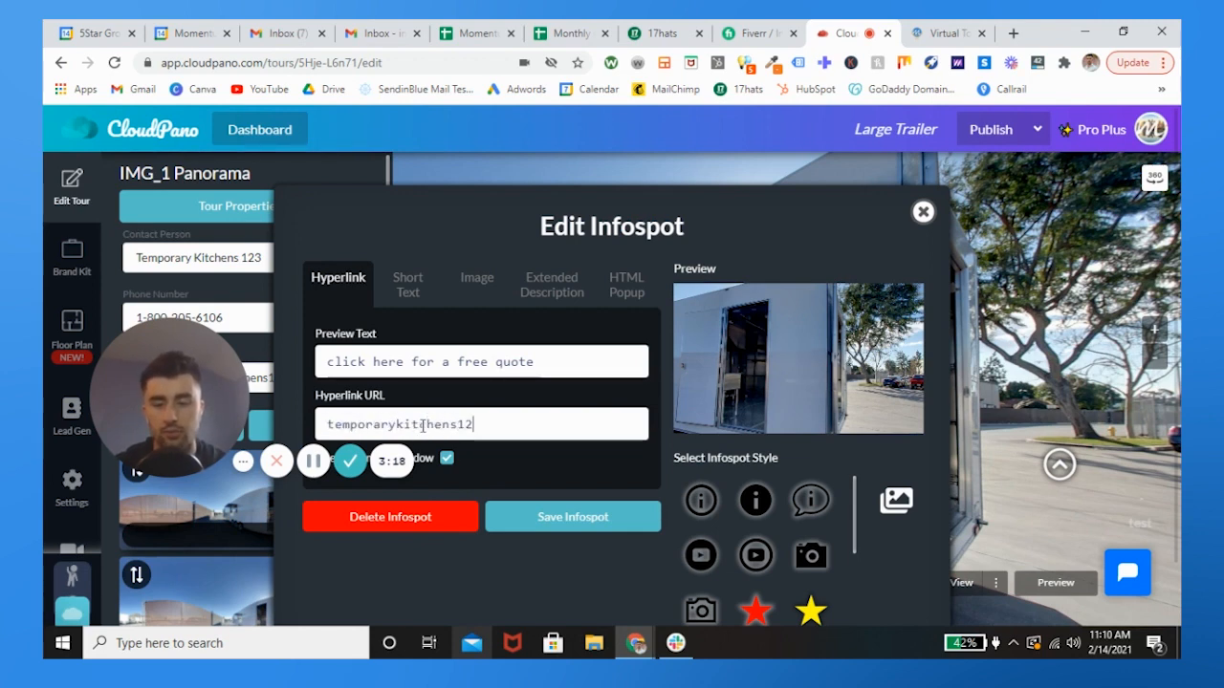
pyautogui.write('3.com')
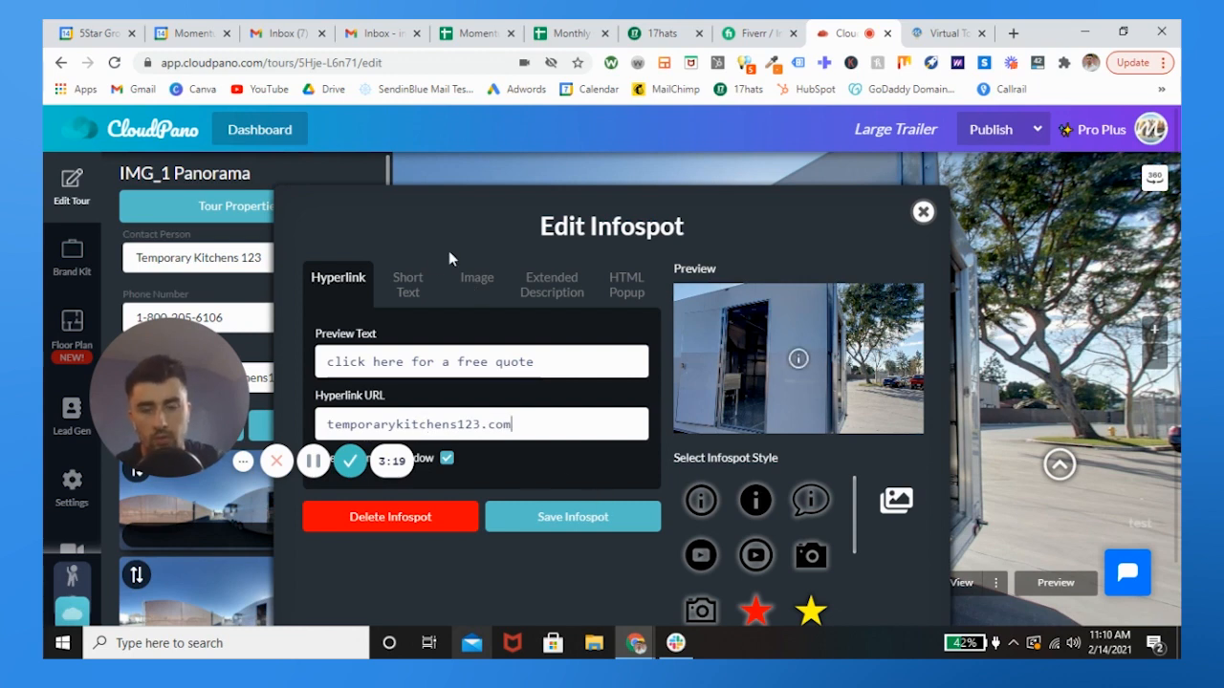
# View the Image and HTML Popup content options for the infospot
pyautogui.click(484, 287)
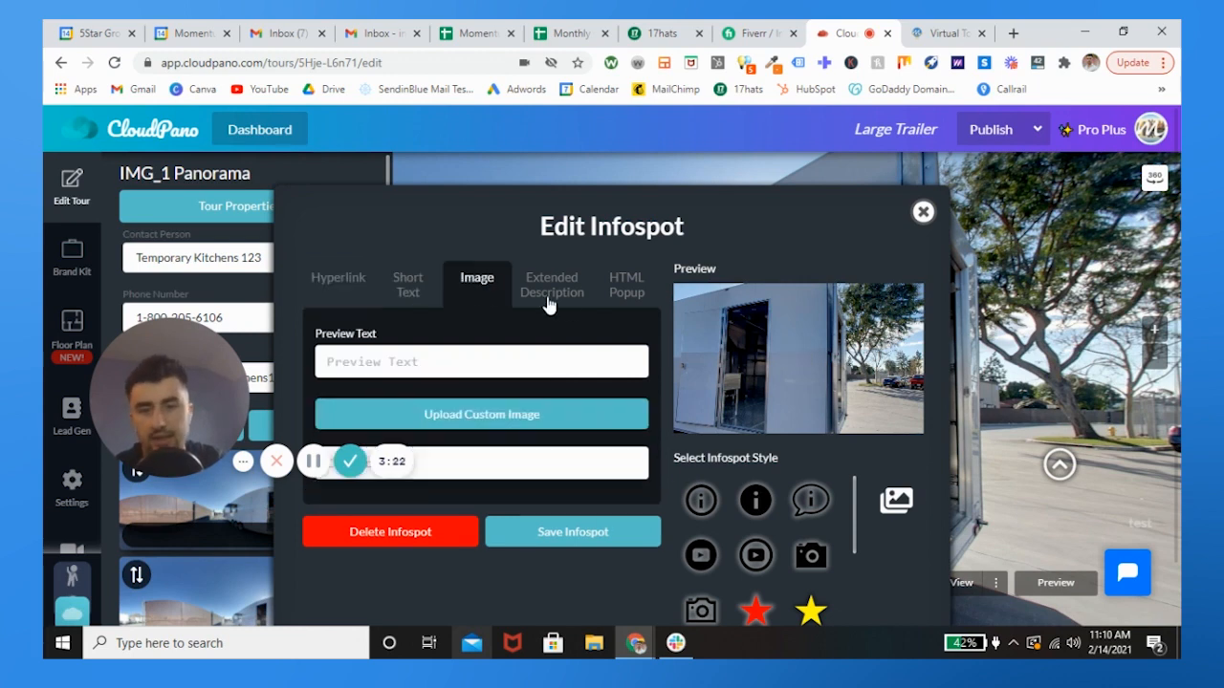
pyautogui.click(611, 296)
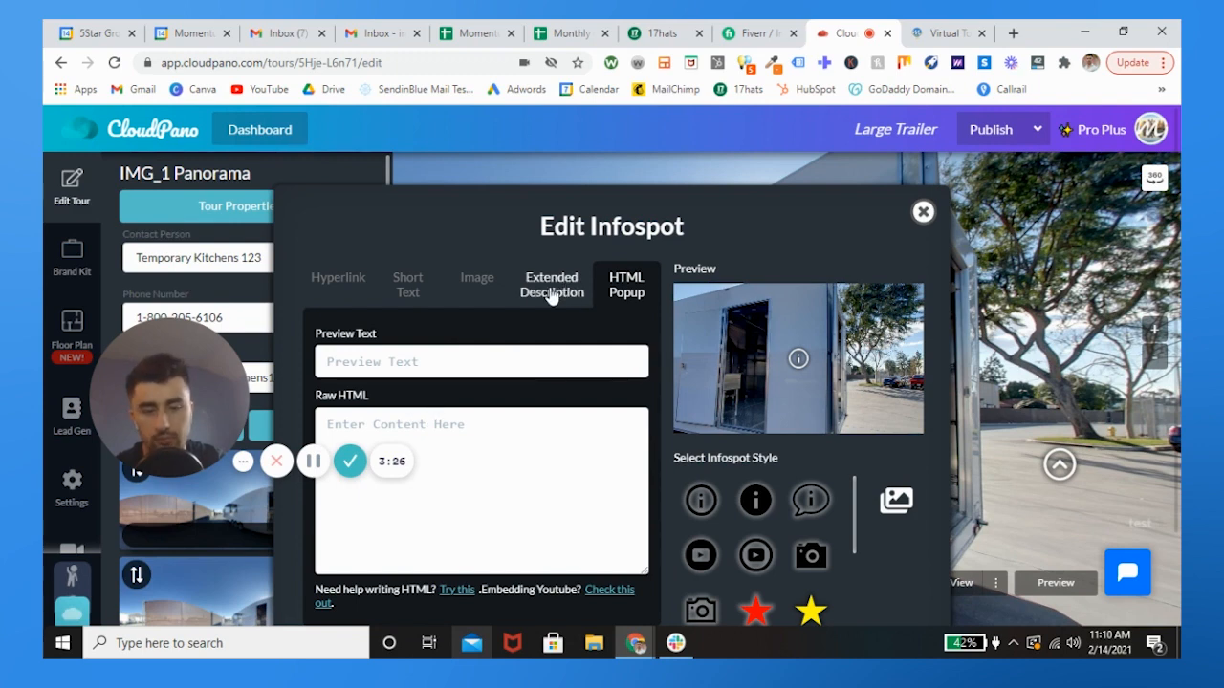
# Look through the available infospot styles and set the new infospot to the red star
pyautogui.scroll(-1, 778, 500)
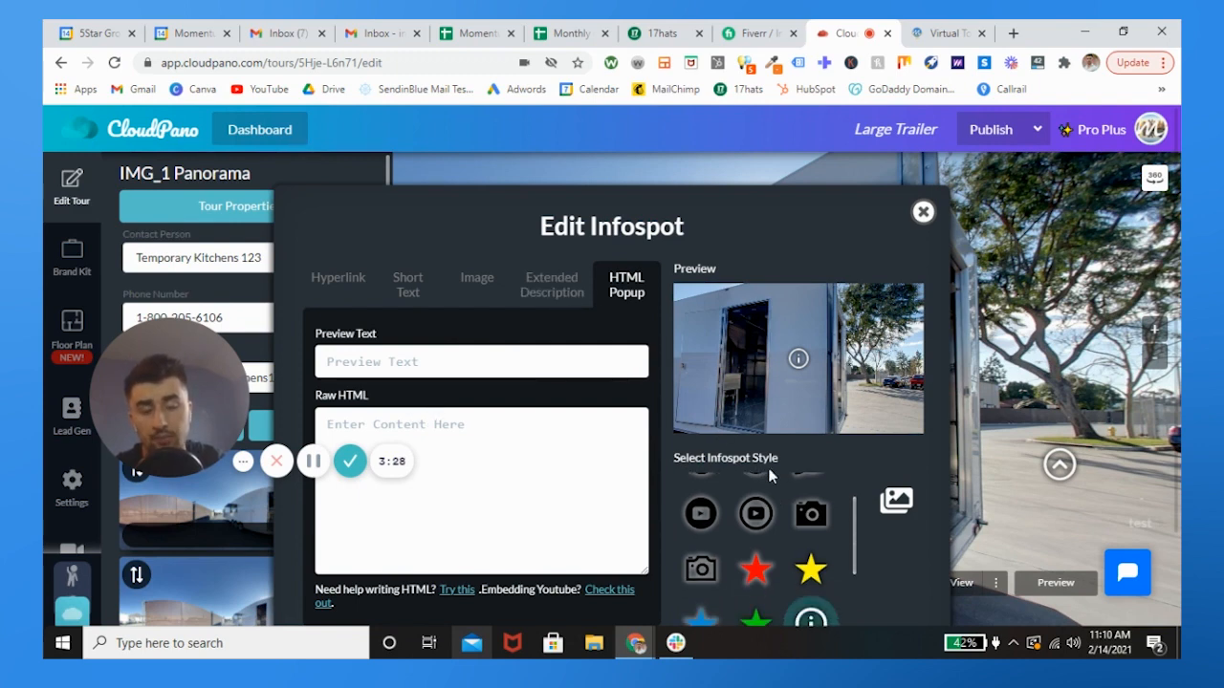
pyautogui.scroll(-1, 758, 521)
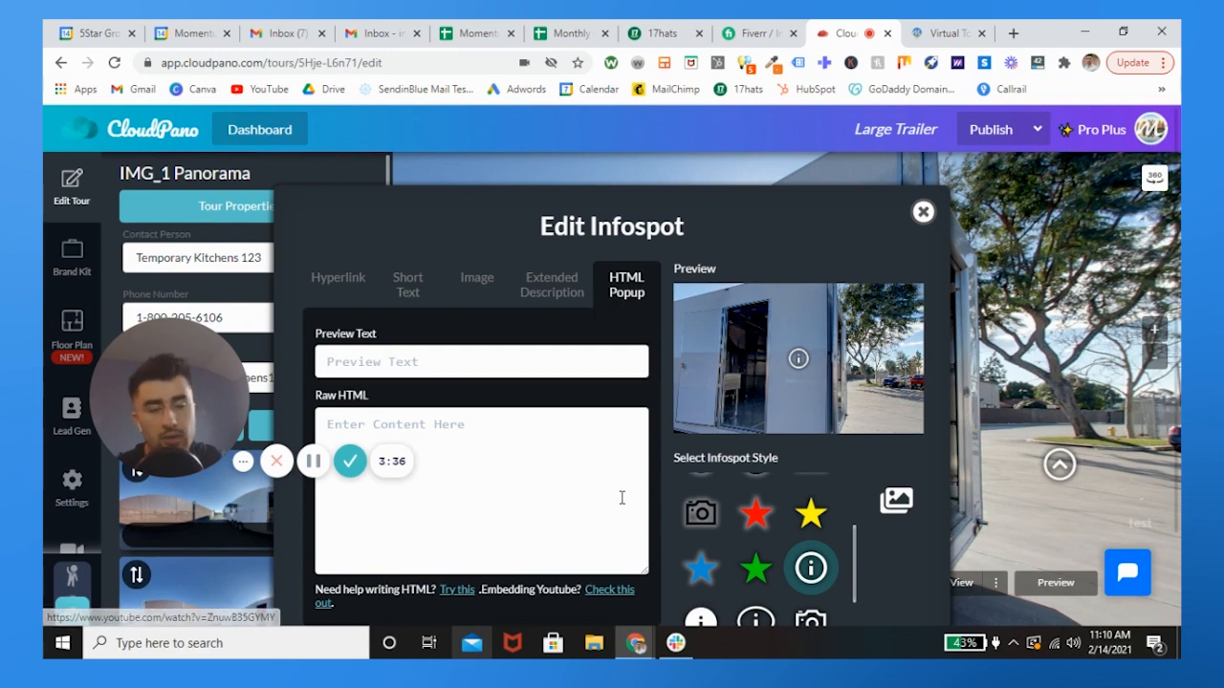
pyautogui.scroll(-1, 760, 529)
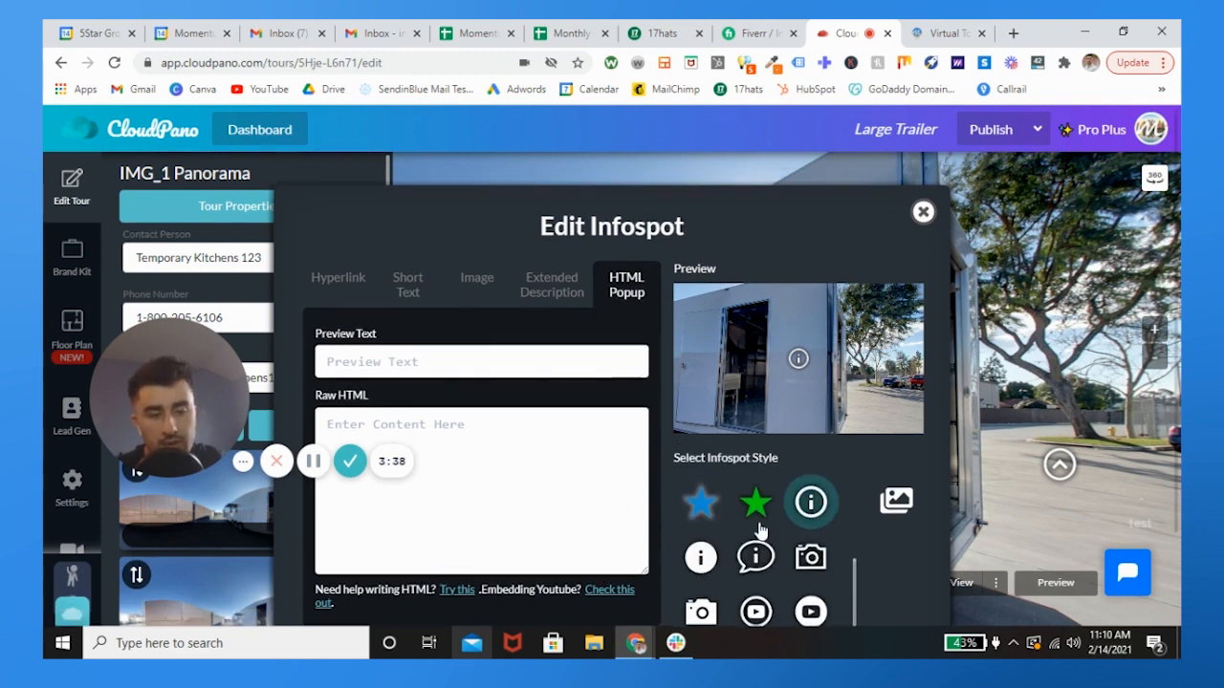
pyautogui.scroll(2, 760, 529)
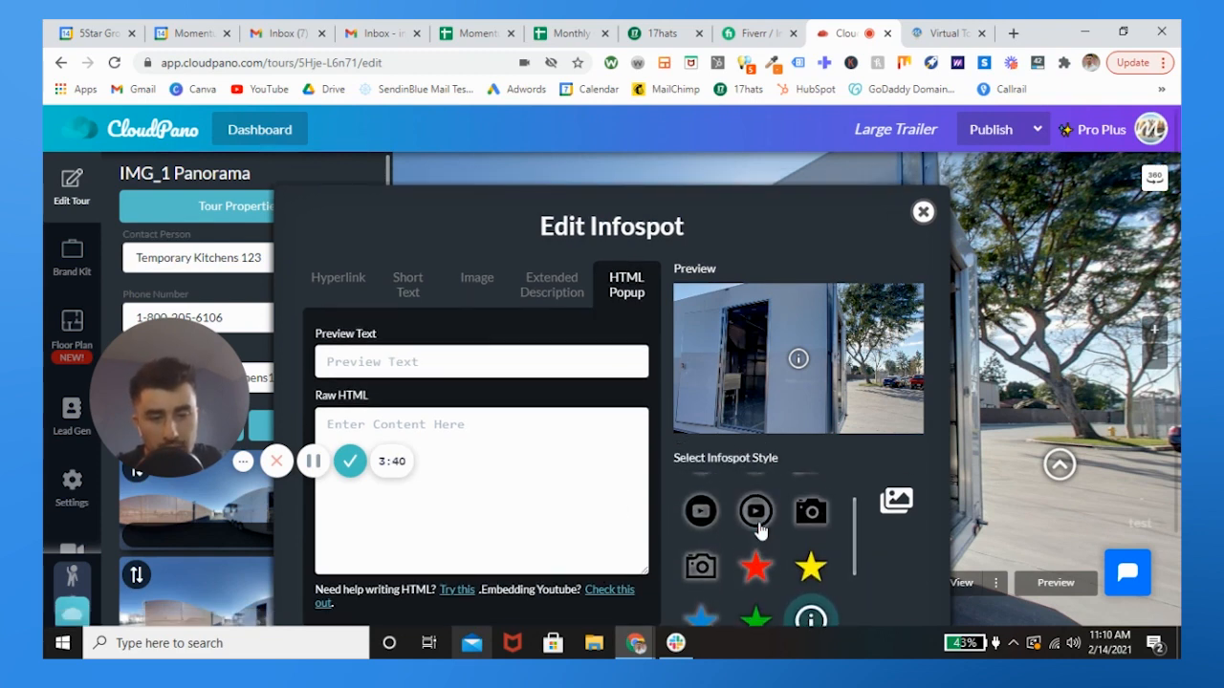
pyautogui.click(756, 570)
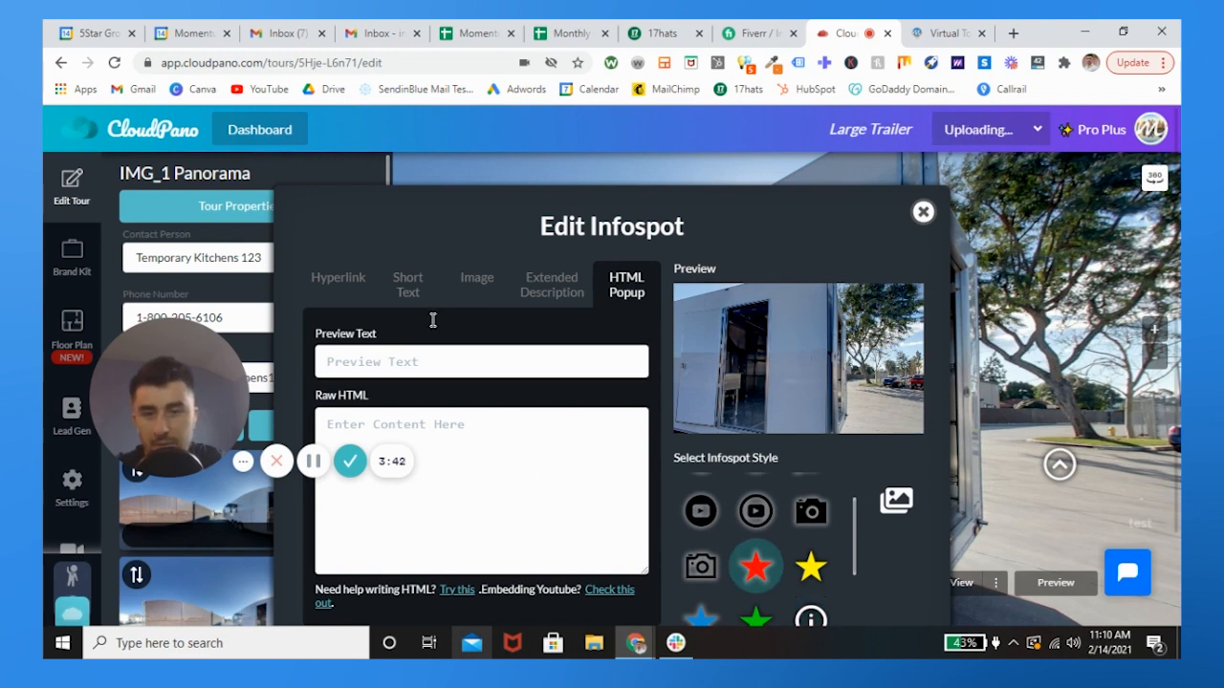
# Save the red star infospot on the trailer's side wall and check its placement in the panorama
pyautogui.scroll(-1, 569, 330)
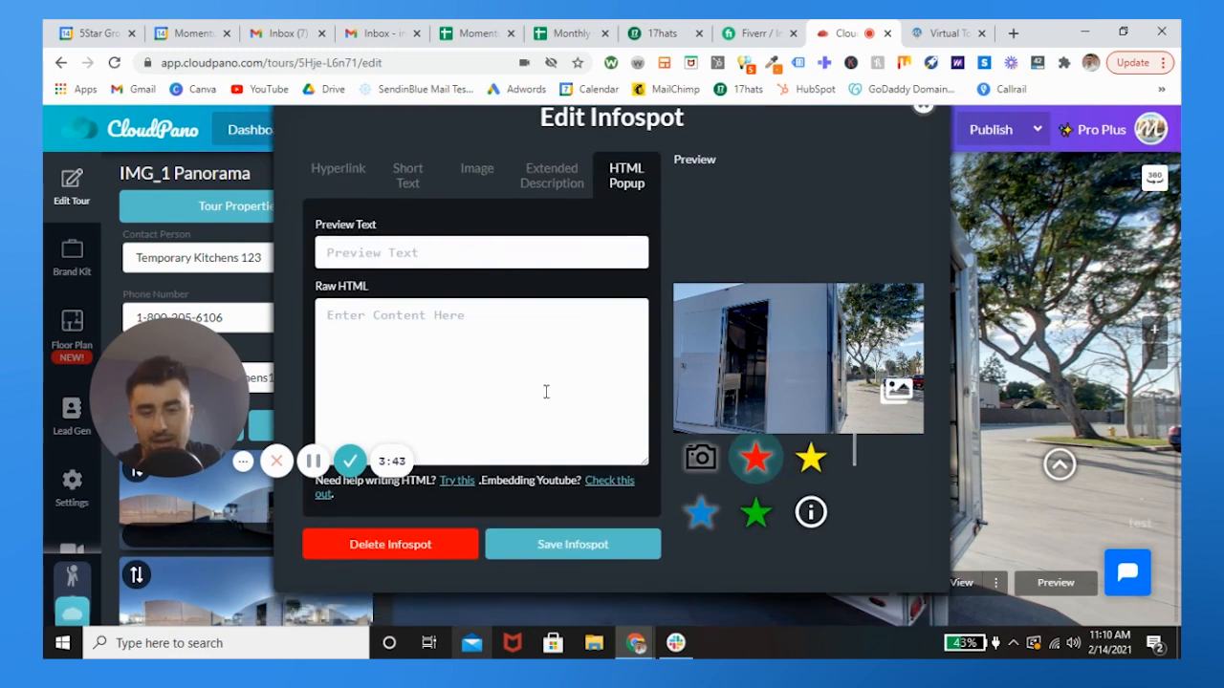
pyautogui.click(549, 546)
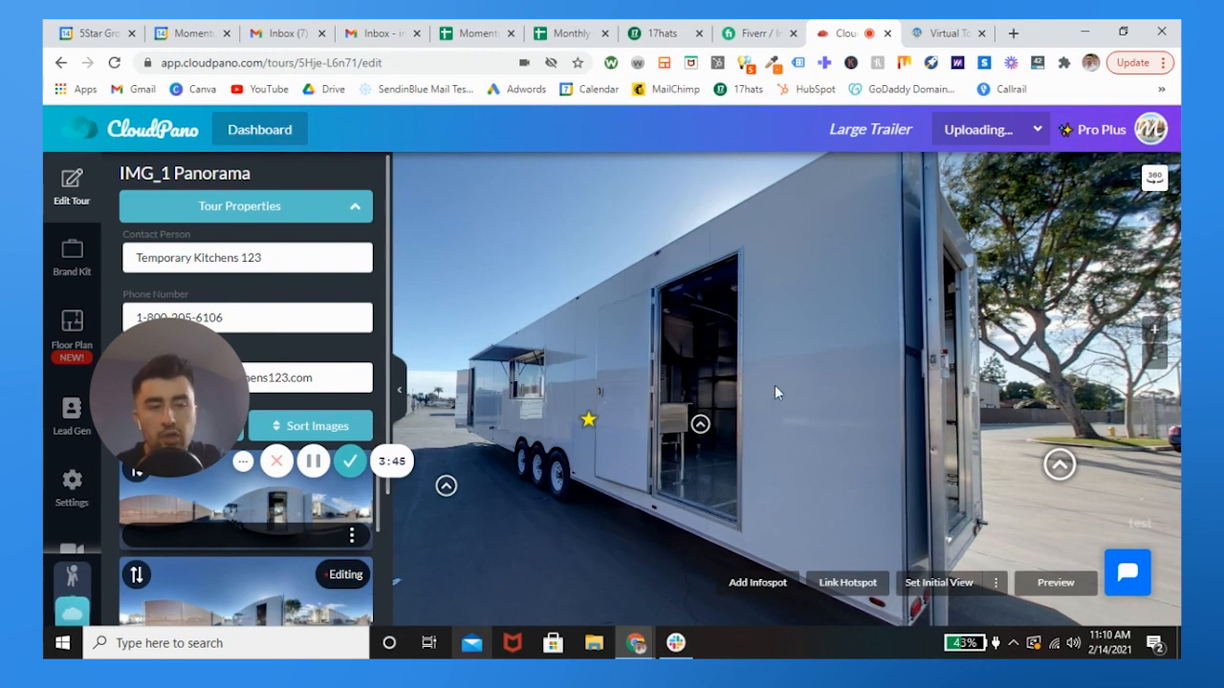
pyautogui.moveTo(815, 382)
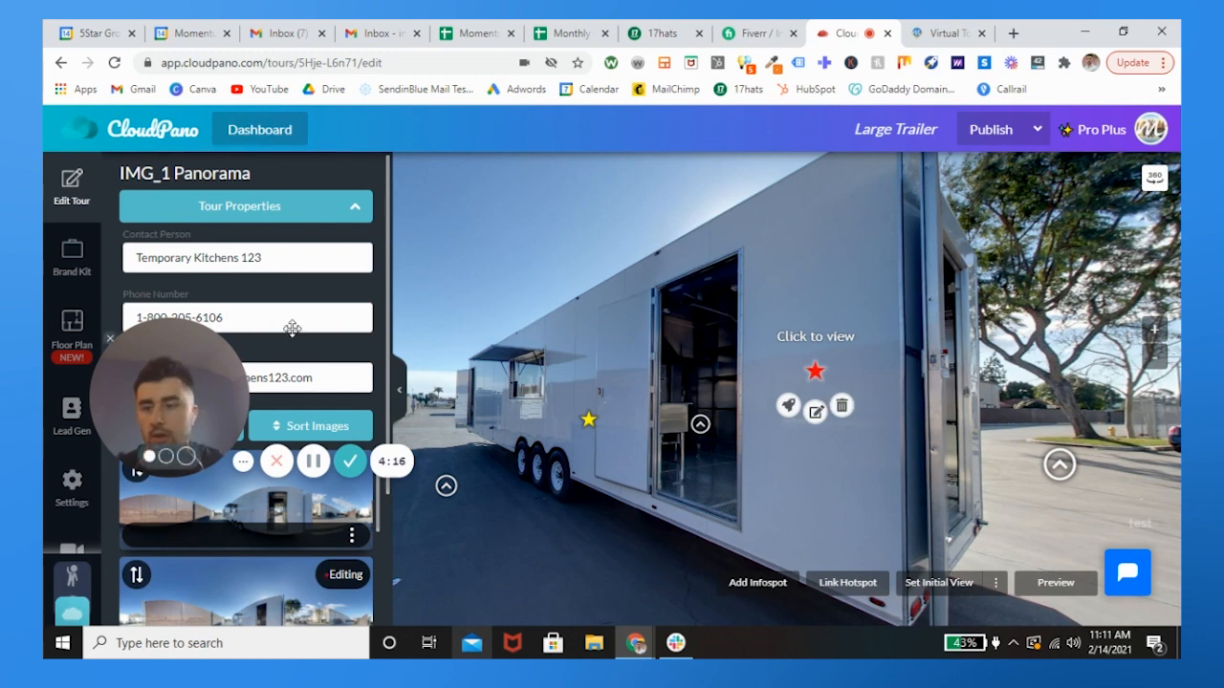
# Review the custom logo and default hotspot style options in the tour's brand kit
pyautogui.moveTo(208, 413); pyautogui.dragTo(446, 178)
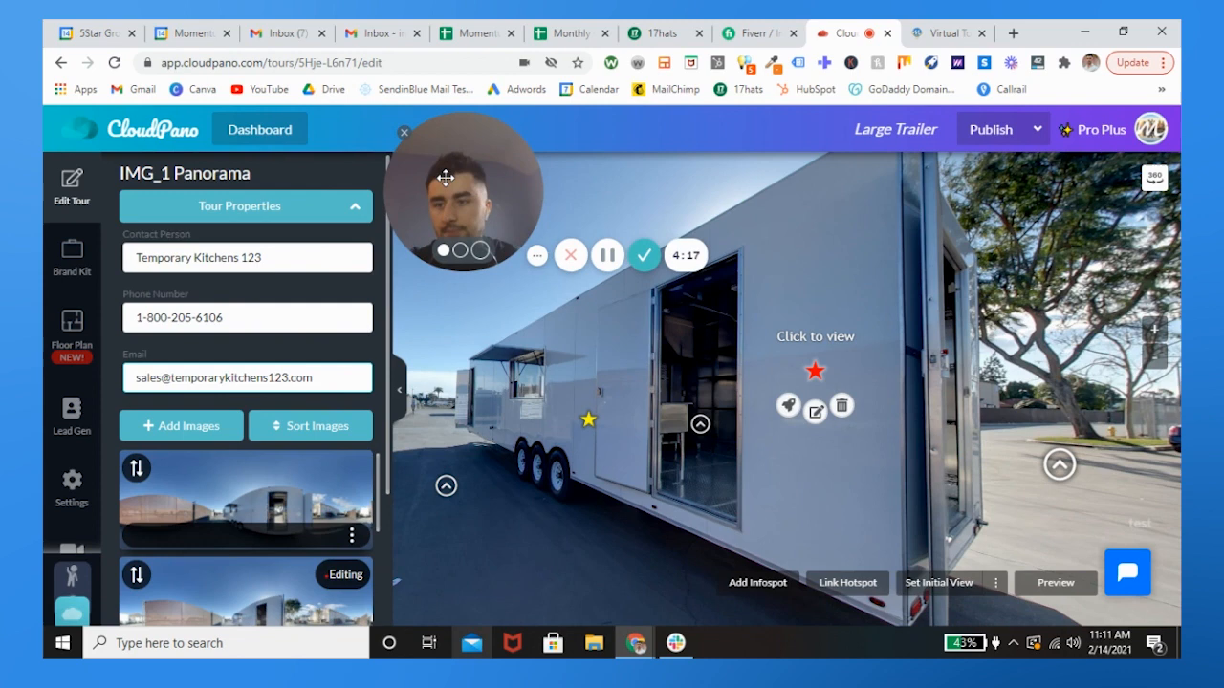
pyautogui.click(67, 258)
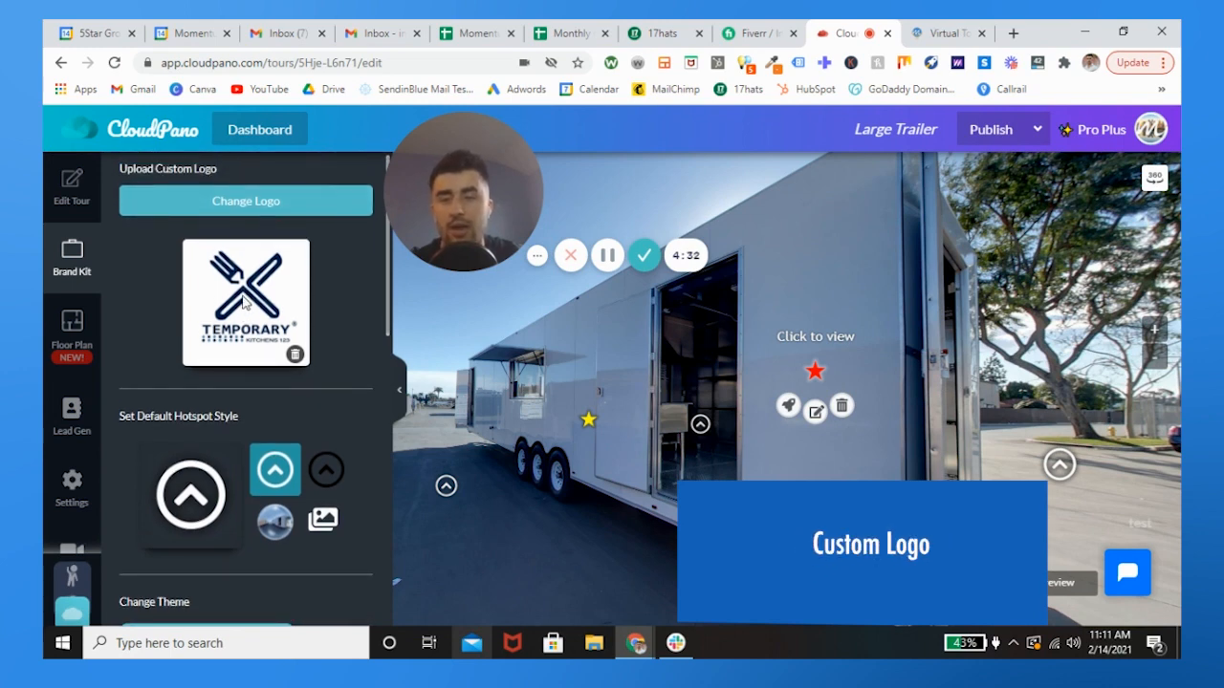
pyautogui.scroll(-1, 244, 304)
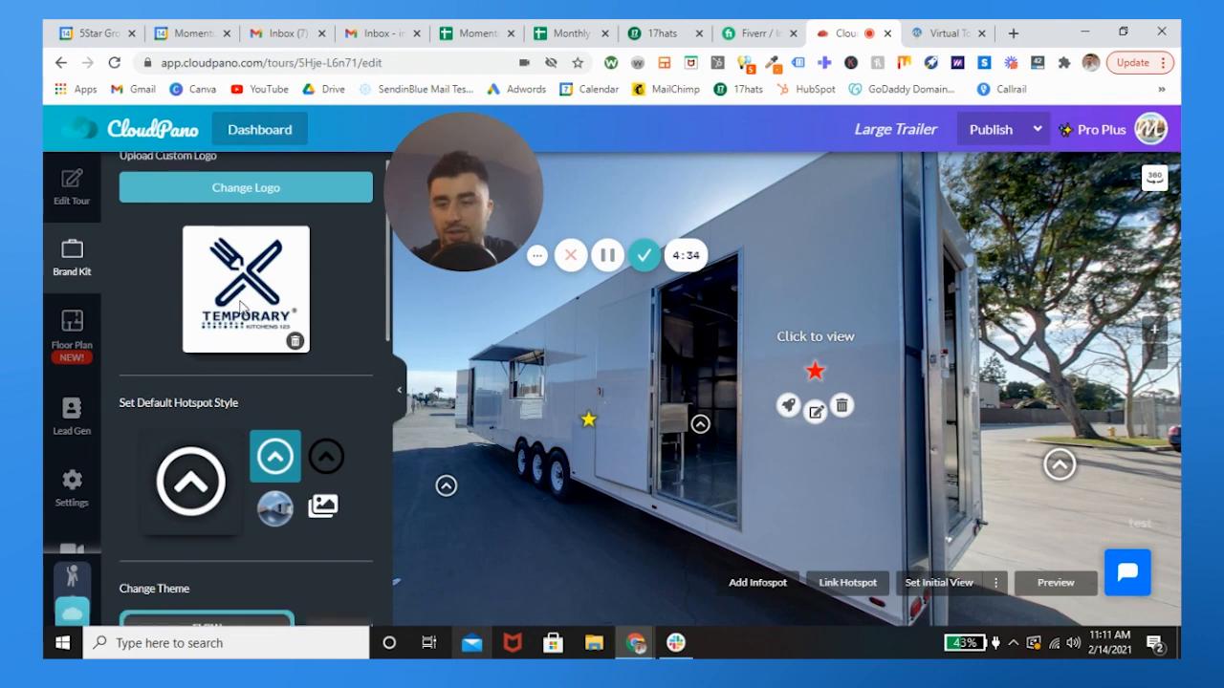
pyautogui.scroll(-2, 241, 306)
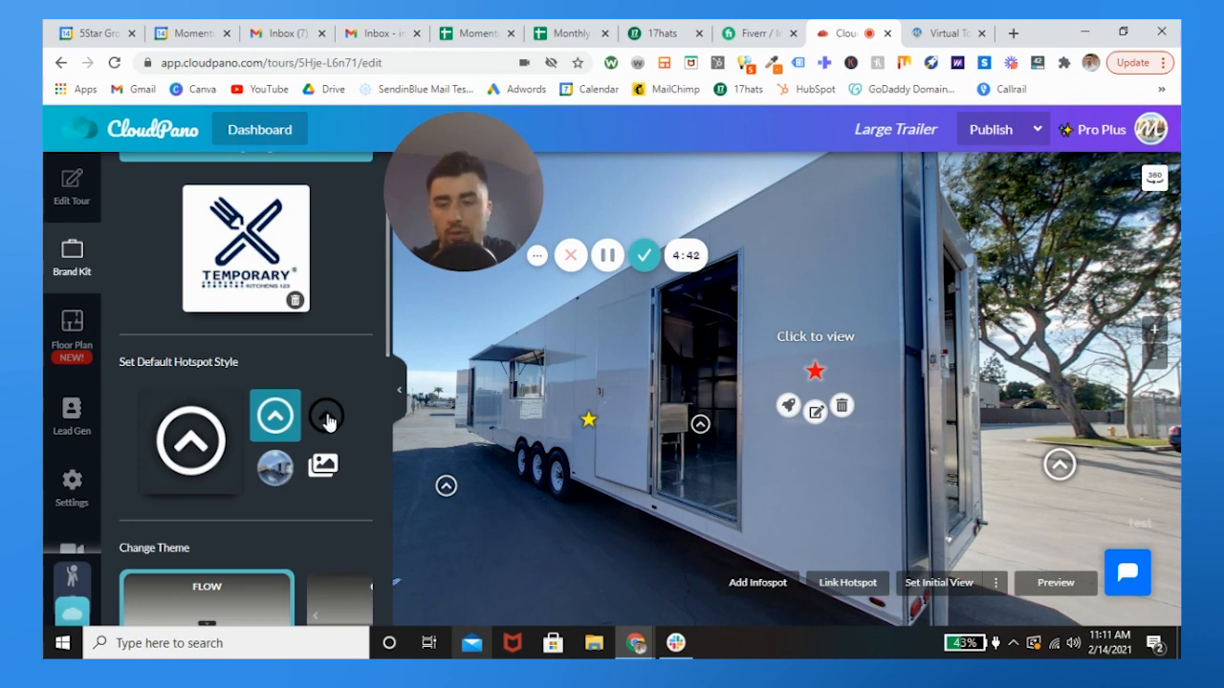
pyautogui.scroll(-1, 321, 397)
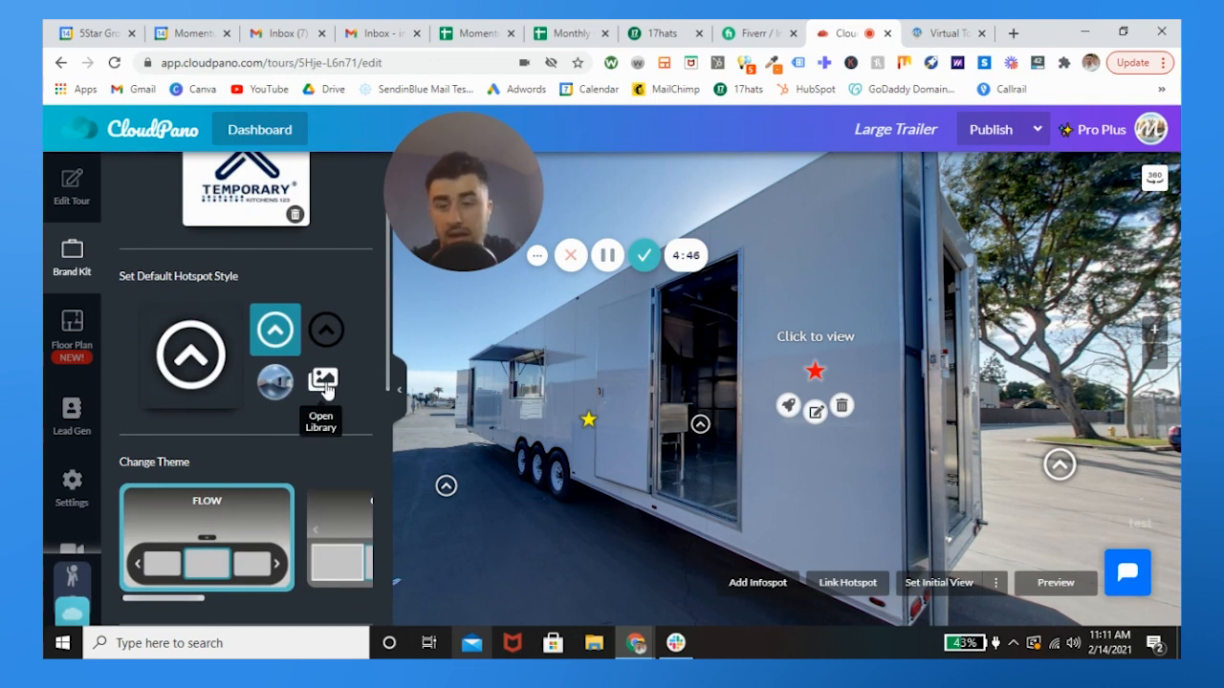
# Browse the available tour themes, including Flow and Classic, without changing the selection
pyautogui.scroll(-1, 331, 437)
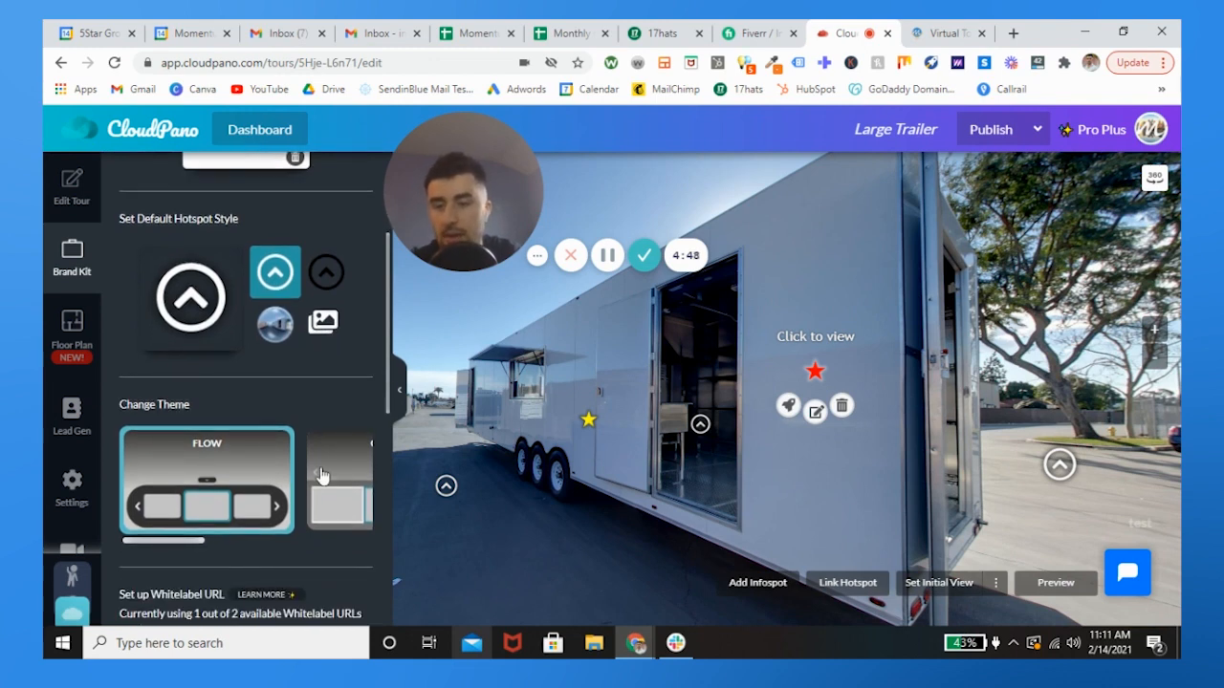
pyautogui.hscroll(2, 232, 493)
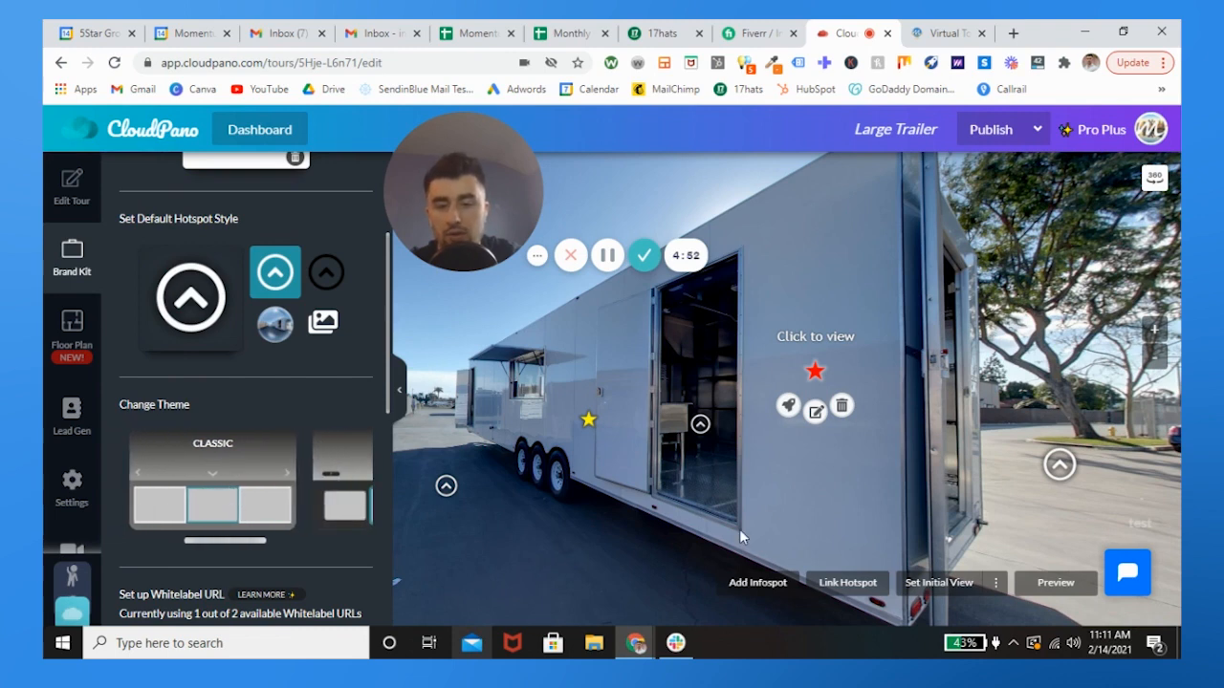
pyautogui.hscroll(-2, 225, 492)
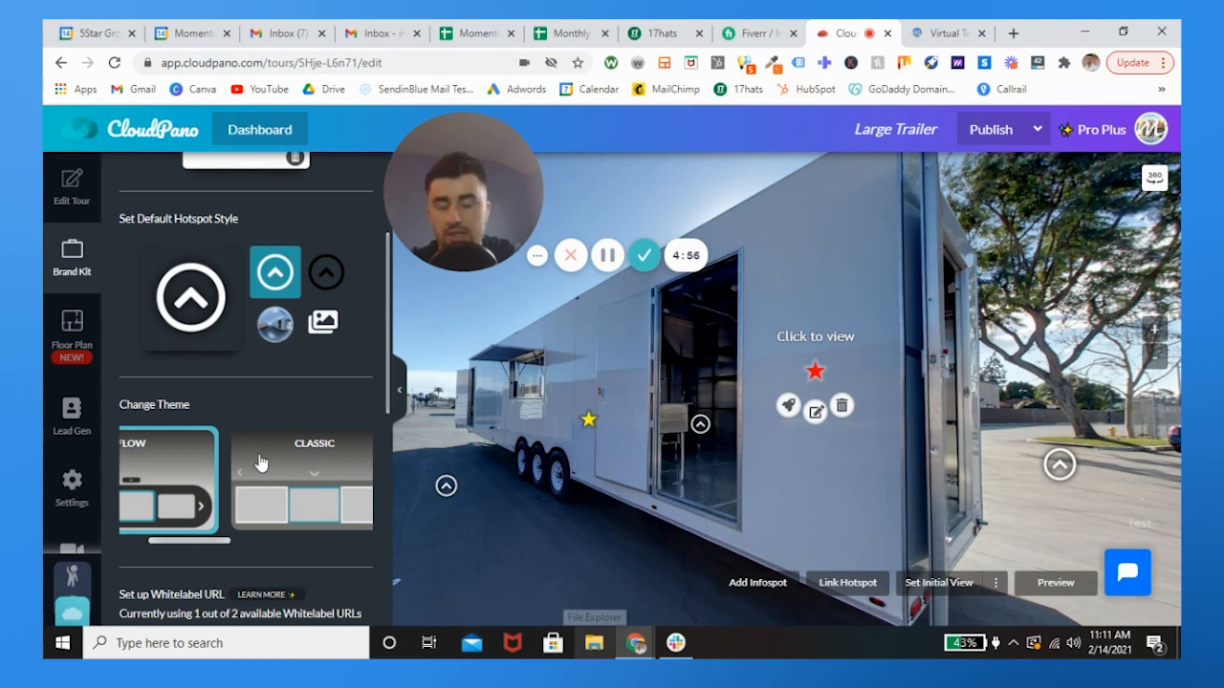
pyautogui.hscroll(-1, 260, 462)
pyautogui.hscroll(2, 304, 515)
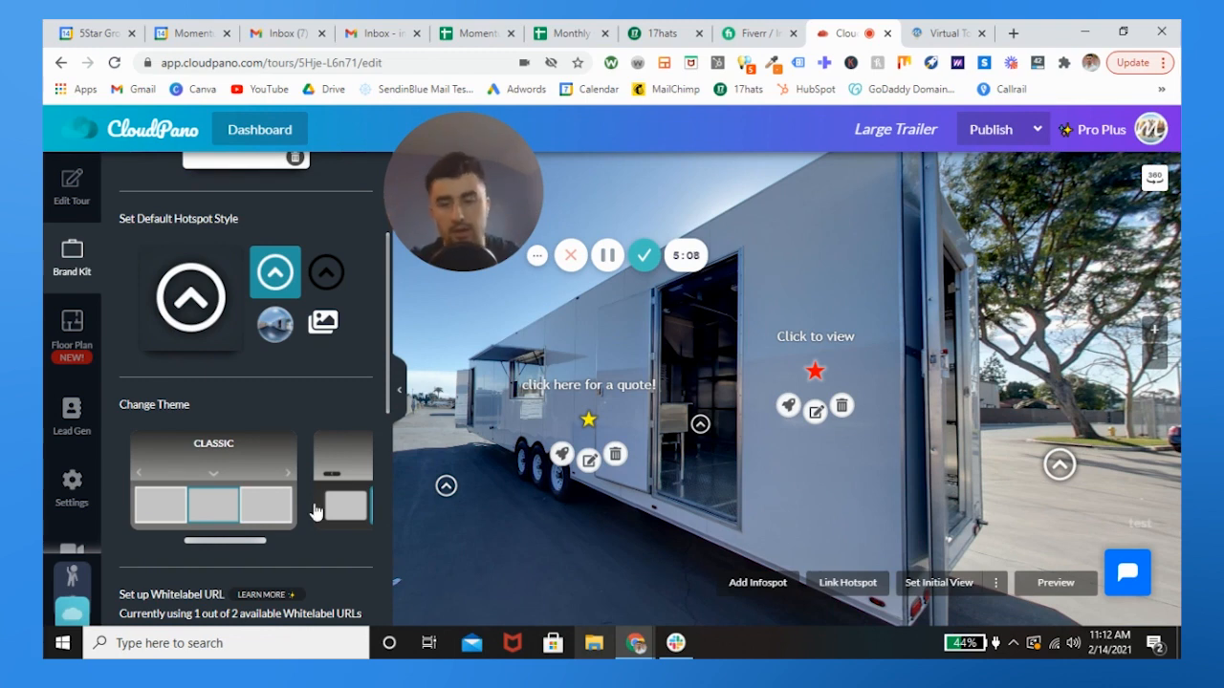
# View the whitelabel URL choices available for the tour in the brand kit
pyautogui.scroll(-2, 315, 511)
pyautogui.scroll(-1, 335, 468)
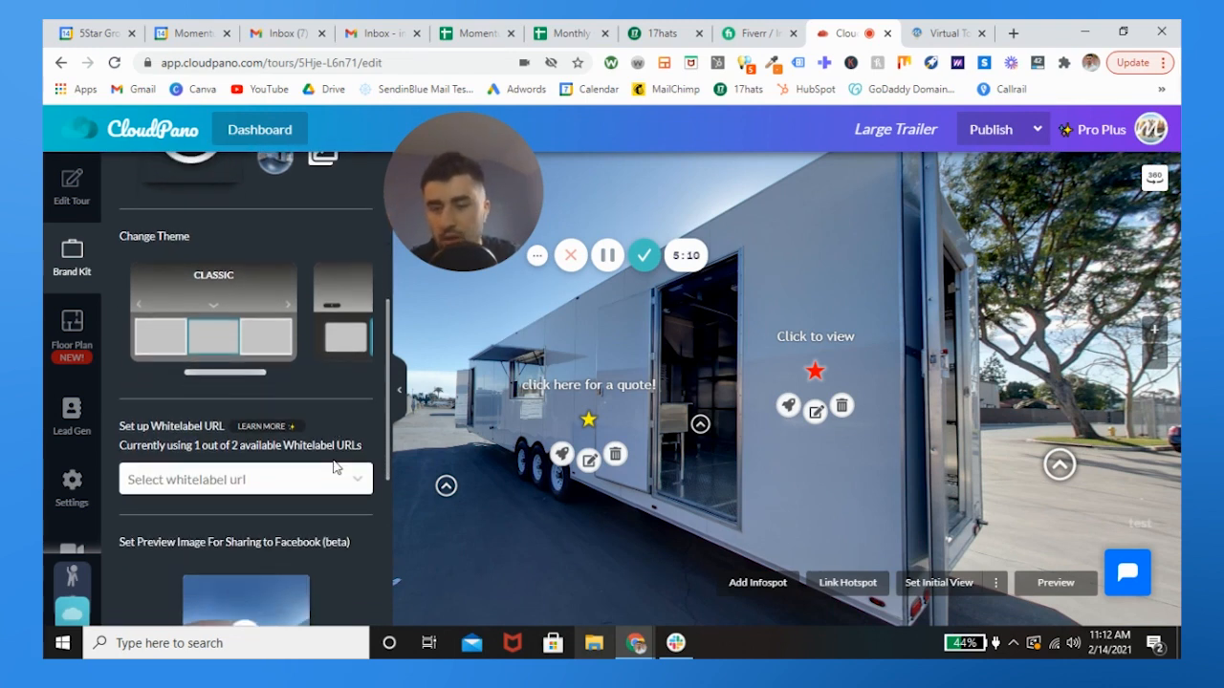
pyautogui.scroll(-1, 334, 467)
pyautogui.click(356, 468)
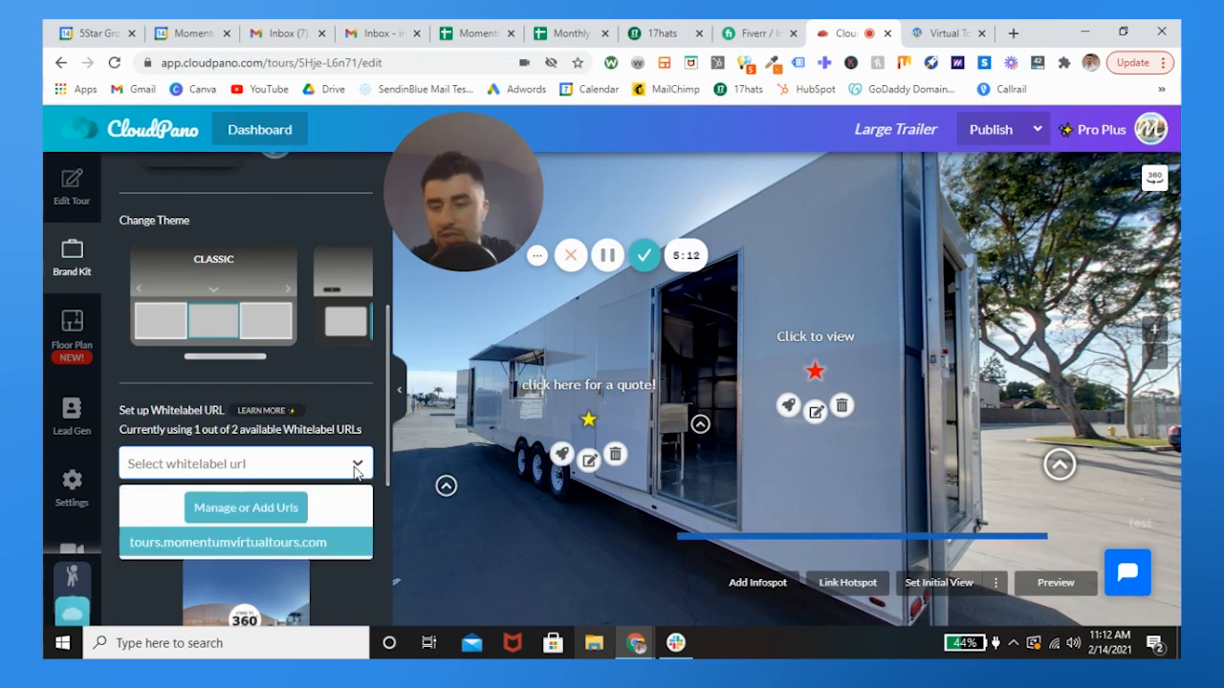
pyautogui.scroll(-1, 340, 488)
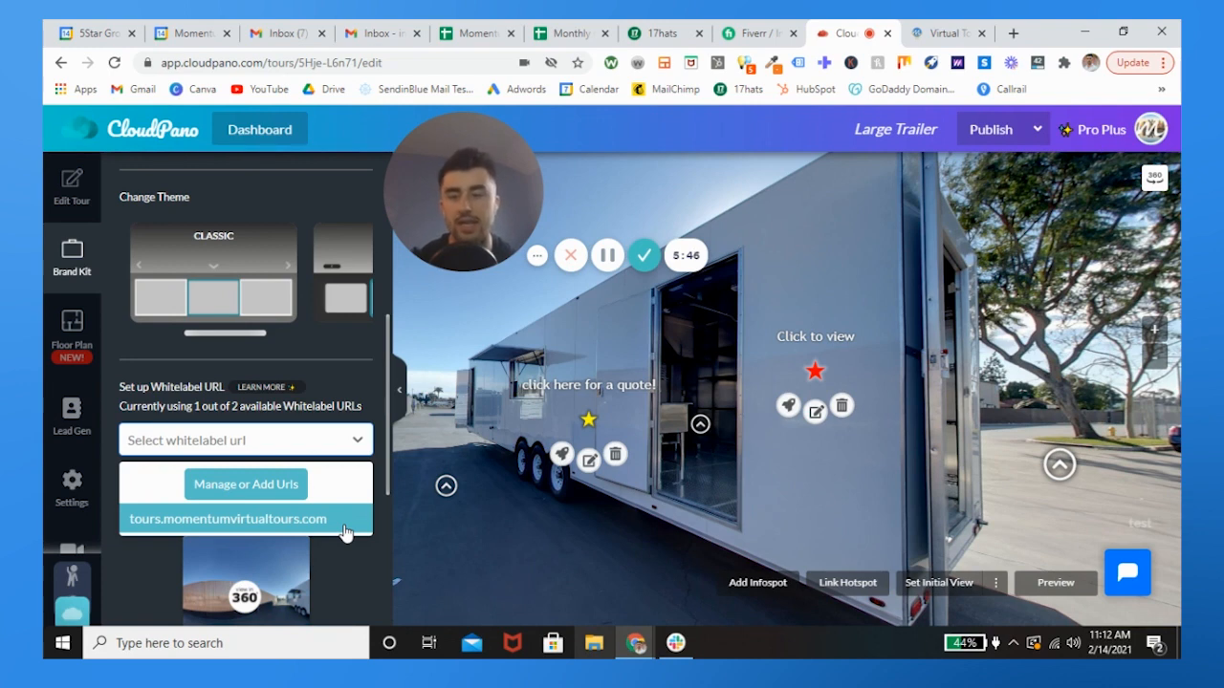
# Examine the white label URL management page and its setup instructions, and return to the Large Trailer tour editor
pyautogui.click(260, 485)
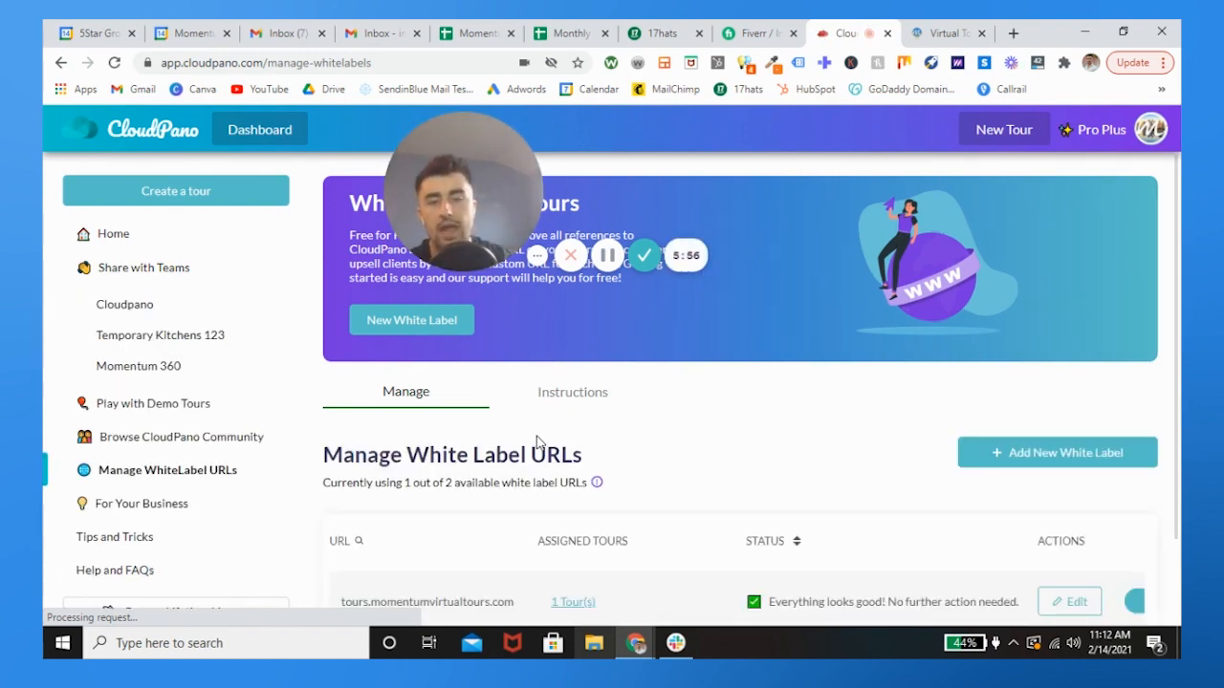
pyautogui.scroll(-1, 537, 436)
pyautogui.click(585, 327)
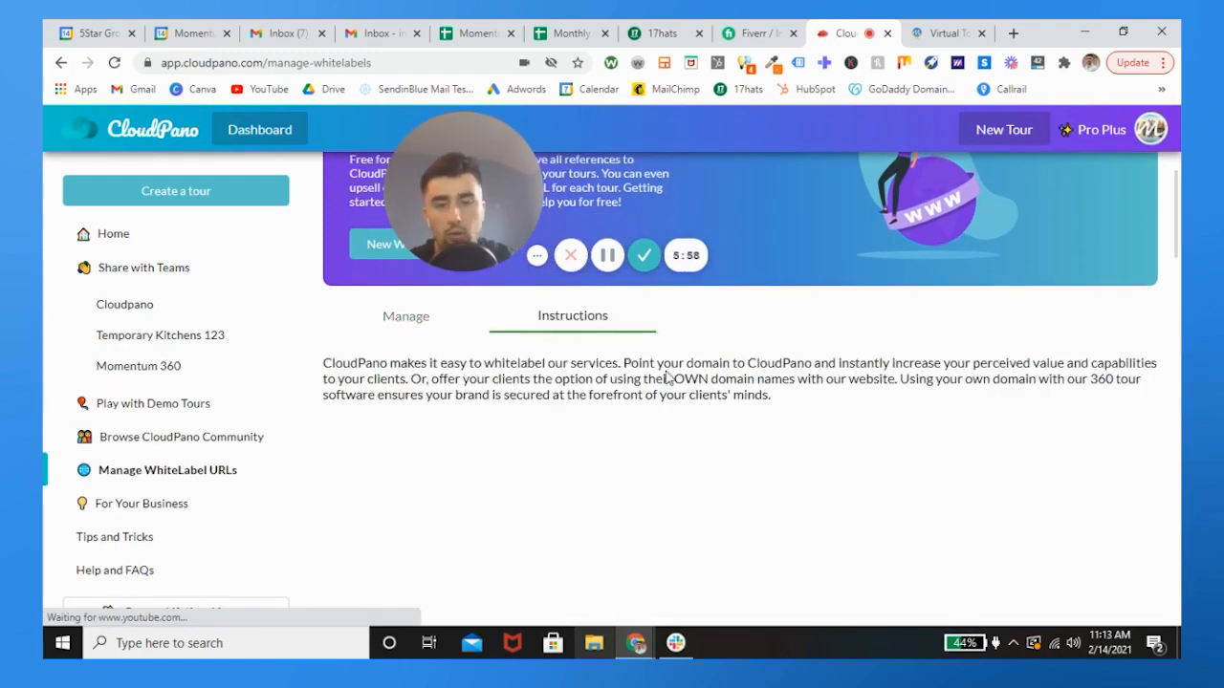
pyautogui.scroll(-1, 827, 395)
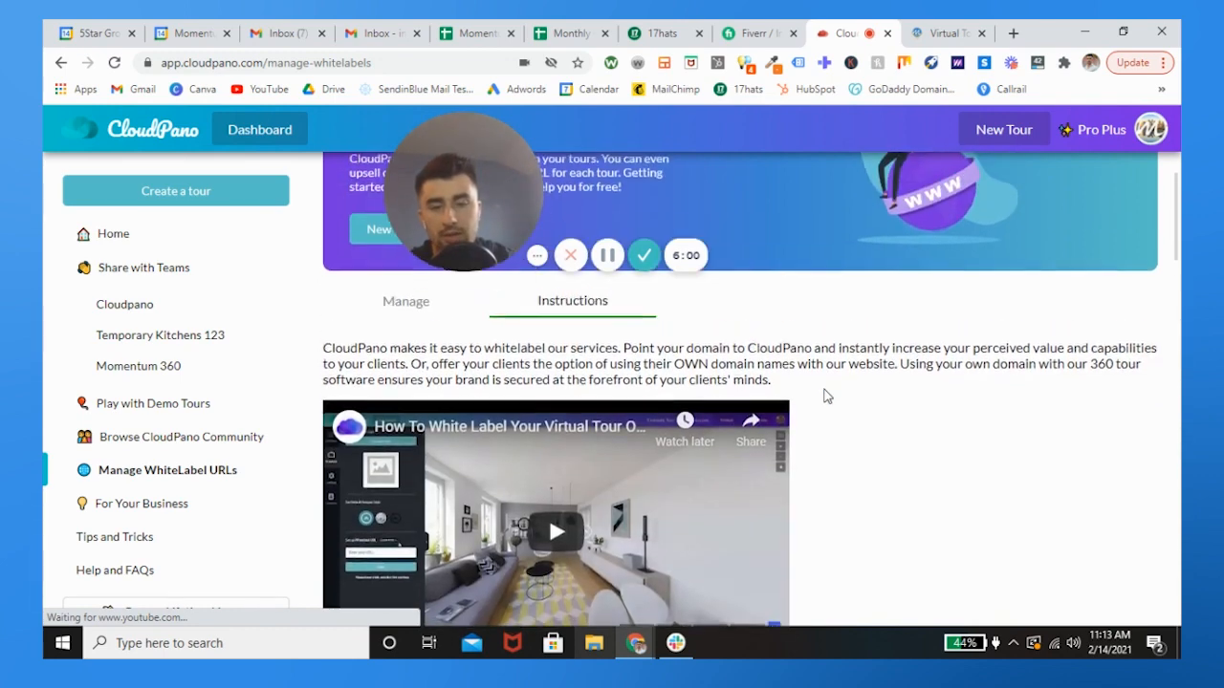
pyautogui.click(172, 187)
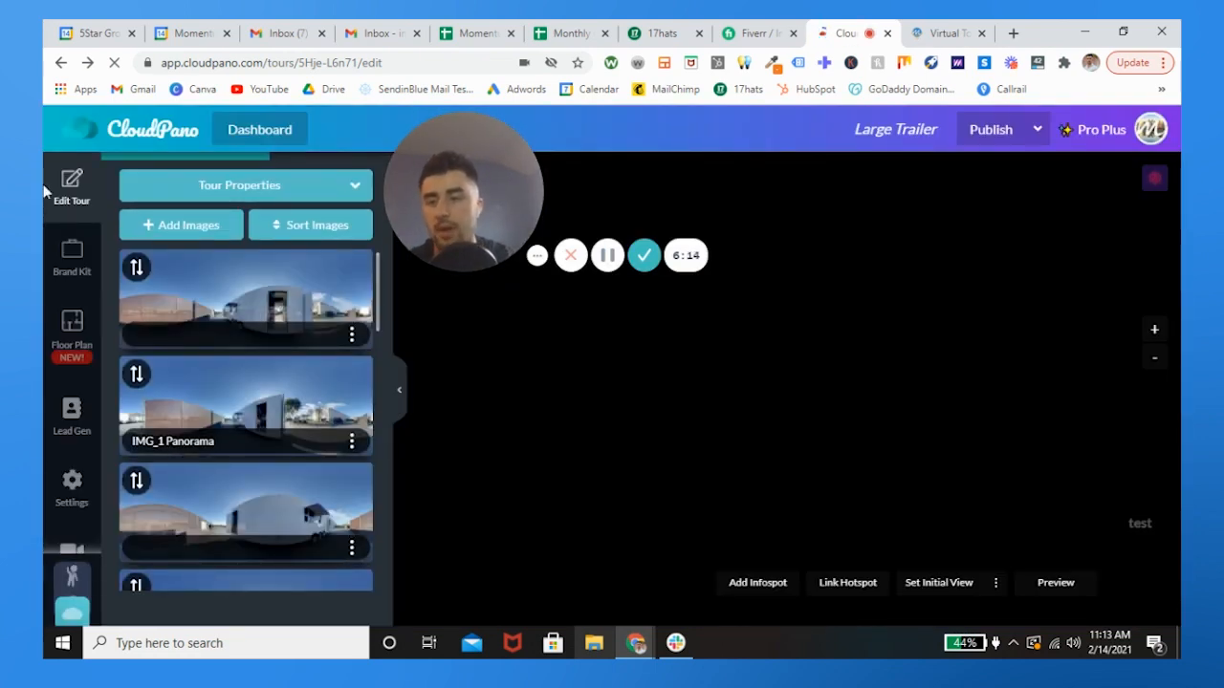
# View the brand kit's Facebook sharing preview image and tour watermark settings
pyautogui.click(79, 273)
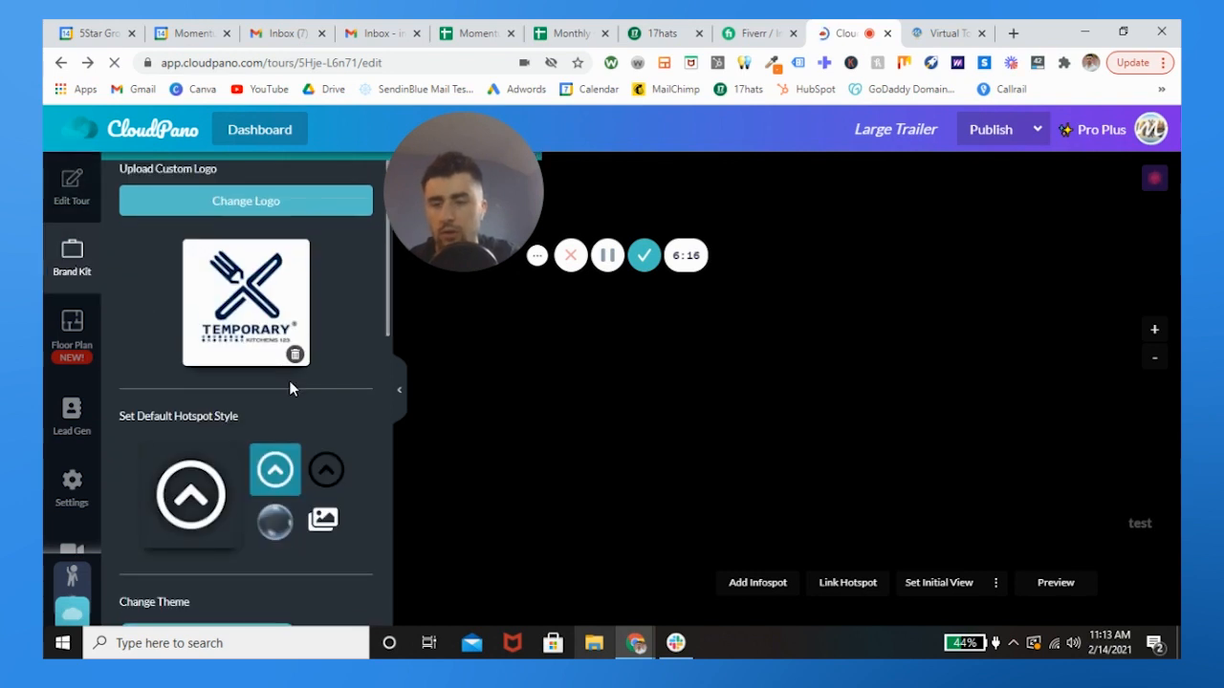
pyautogui.scroll(-3, 292, 387)
pyautogui.scroll(-4, 291, 387)
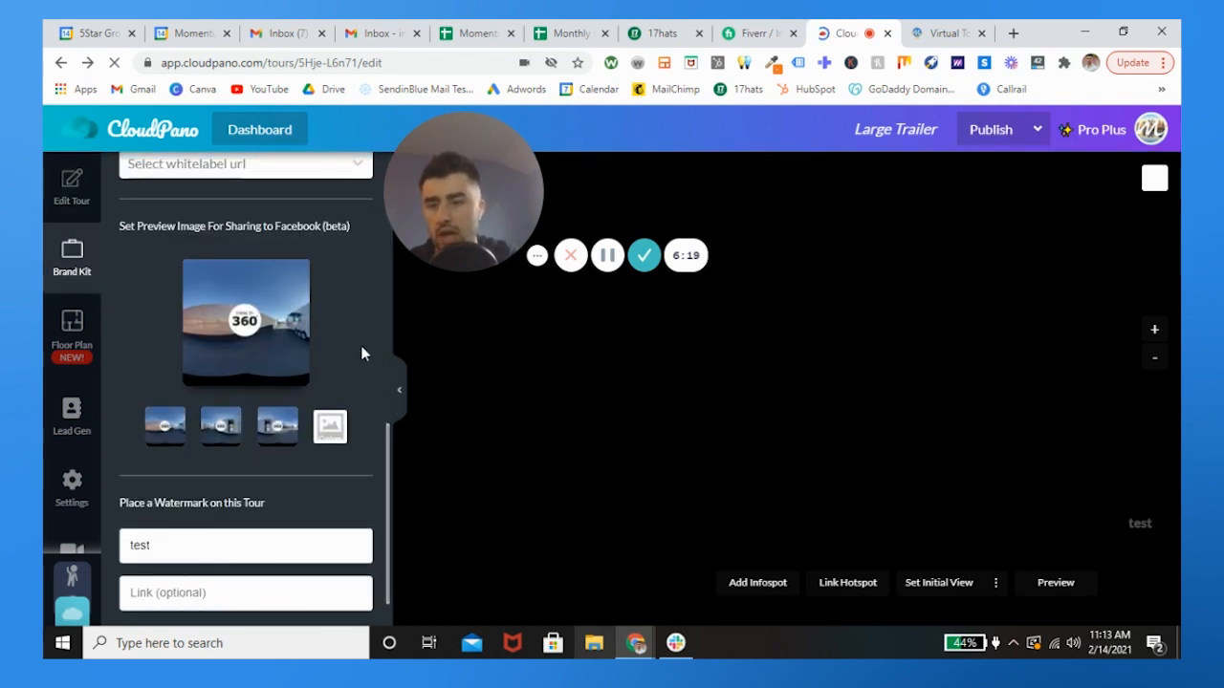
pyautogui.scroll(-1, 278, 531)
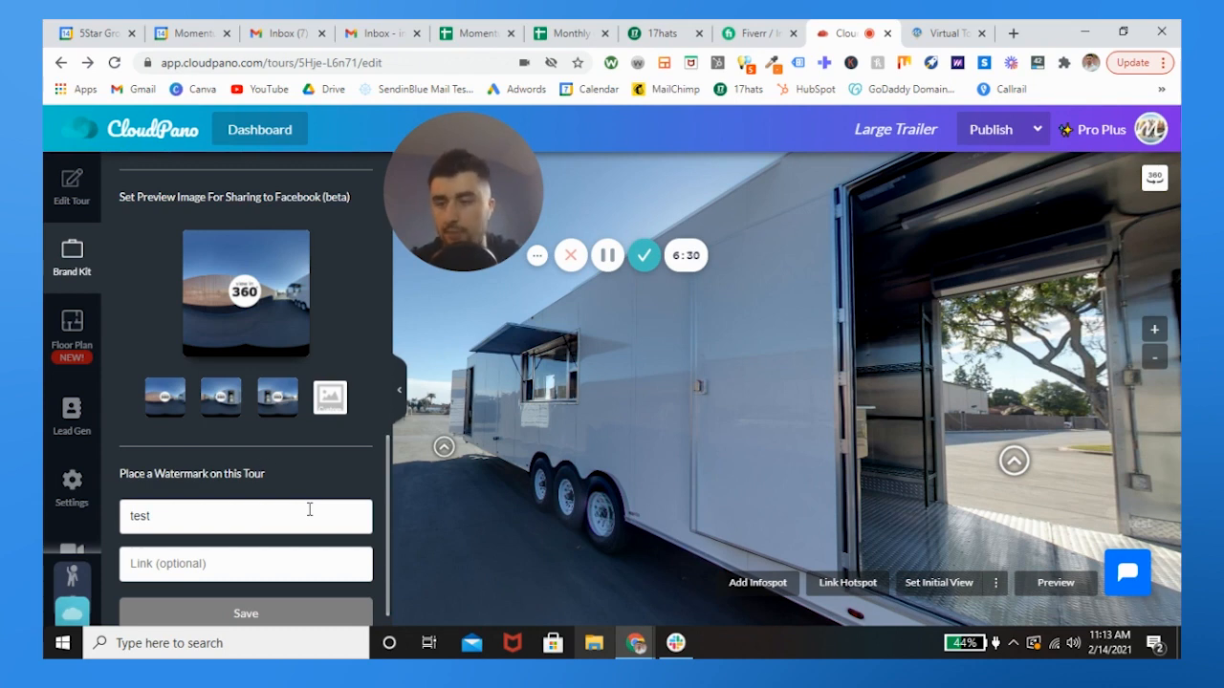
# Review the floor plan ordering steps, starting price, available styles and the option to upload a floor plan
pyautogui.click(73, 330)
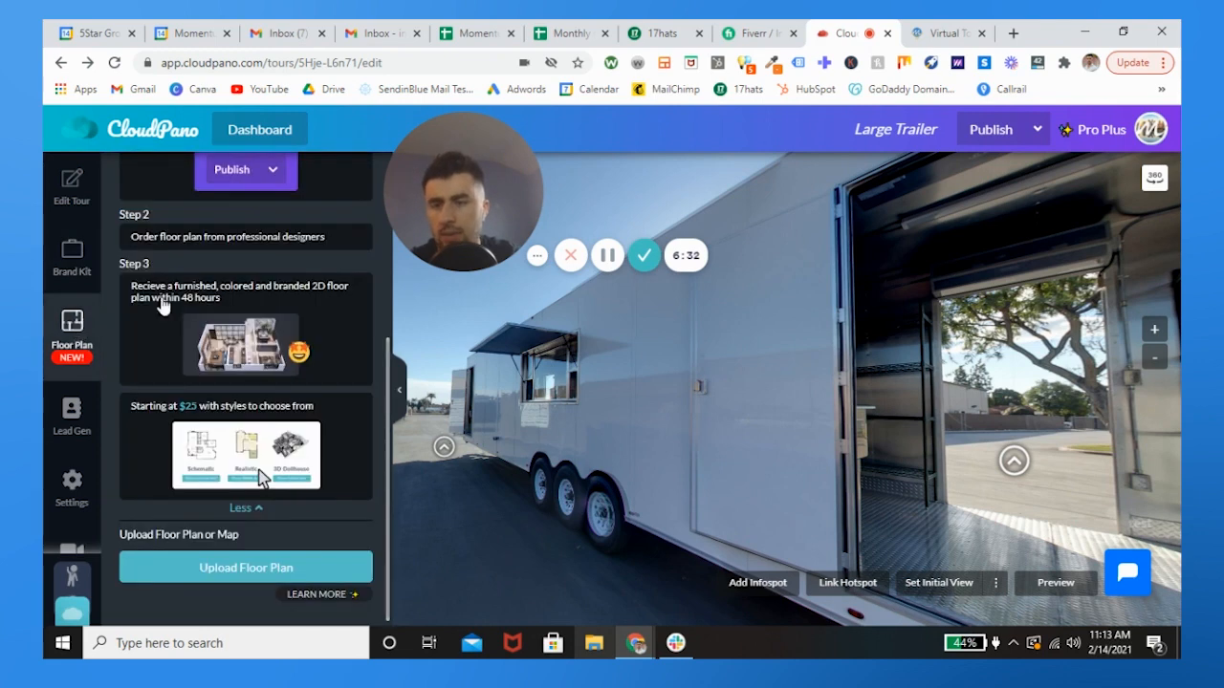
pyautogui.scroll(3, 266, 293)
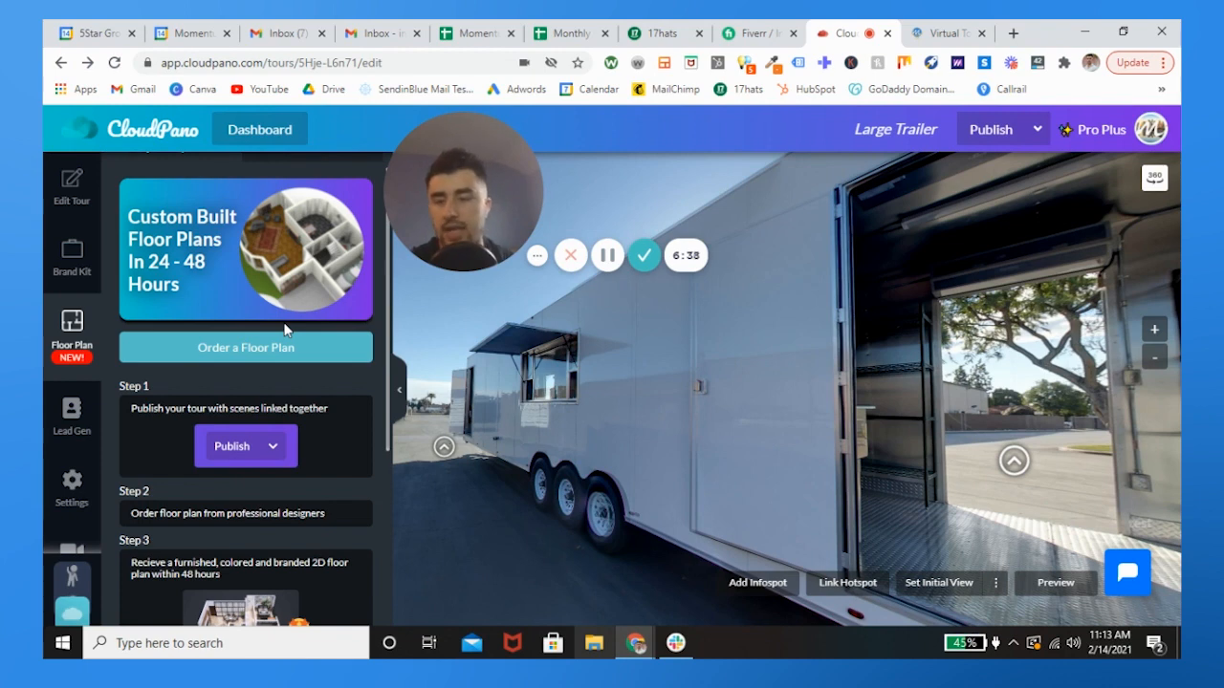
pyautogui.scroll(-5, 254, 449)
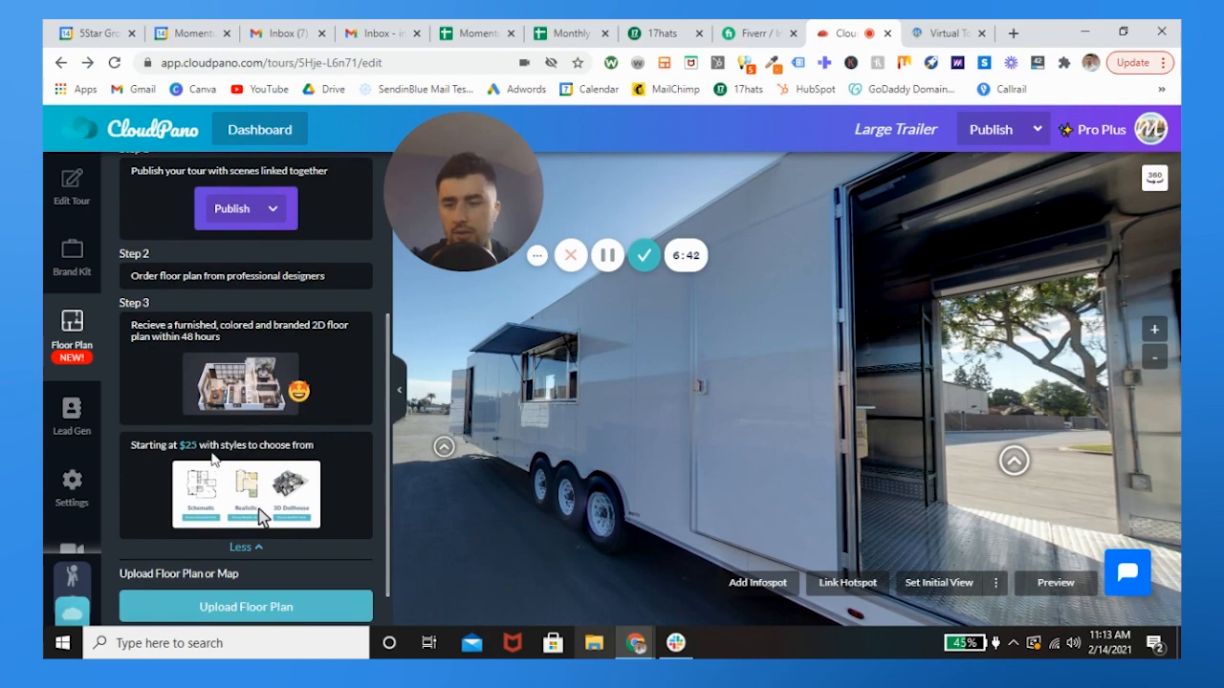
pyautogui.scroll(-1, 218, 451)
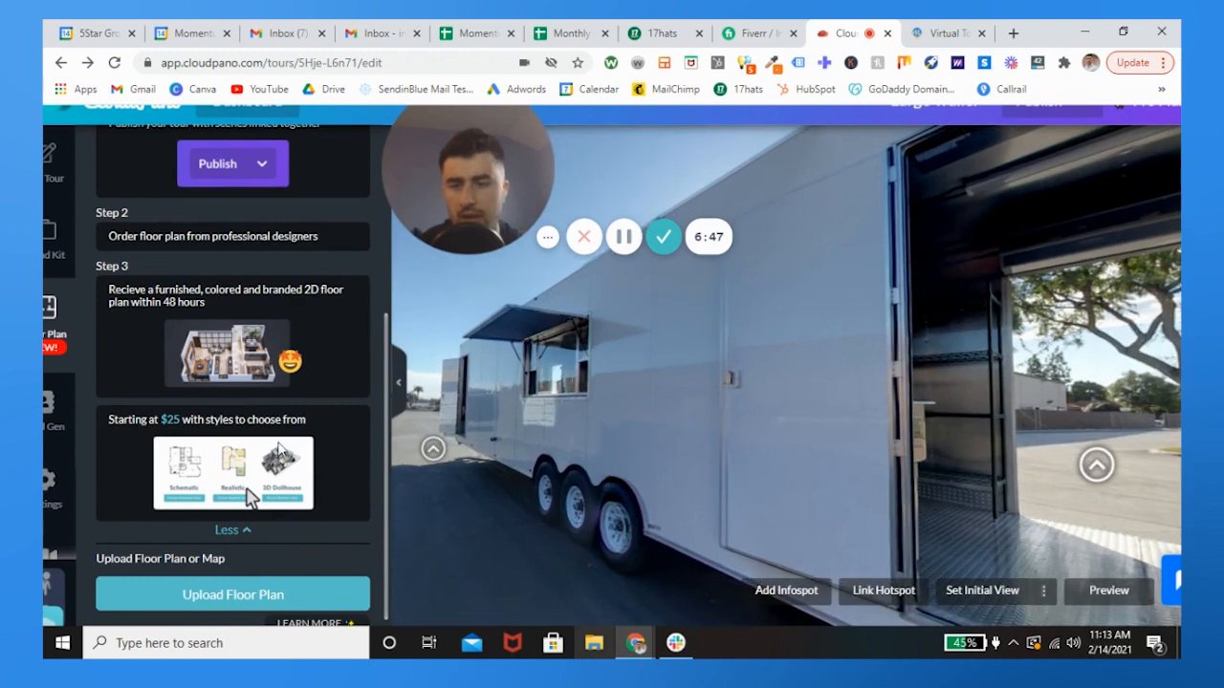
pyautogui.scroll(-1, 250, 475)
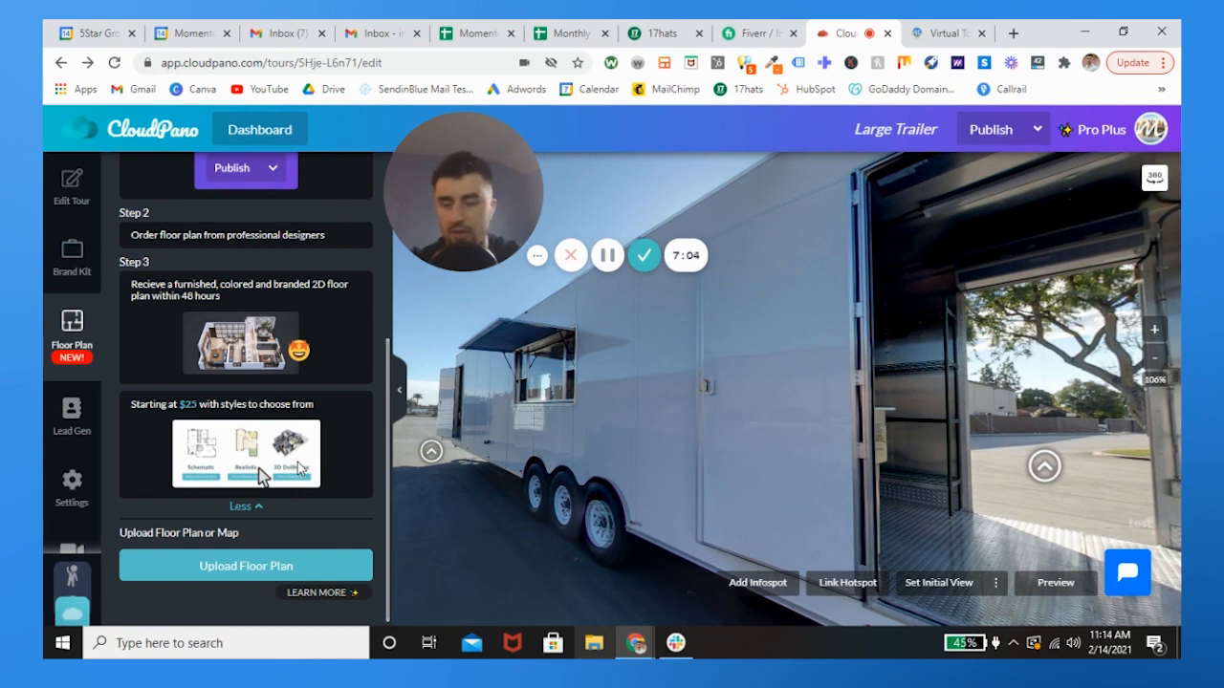
pyautogui.scroll(-1, 263, 476)
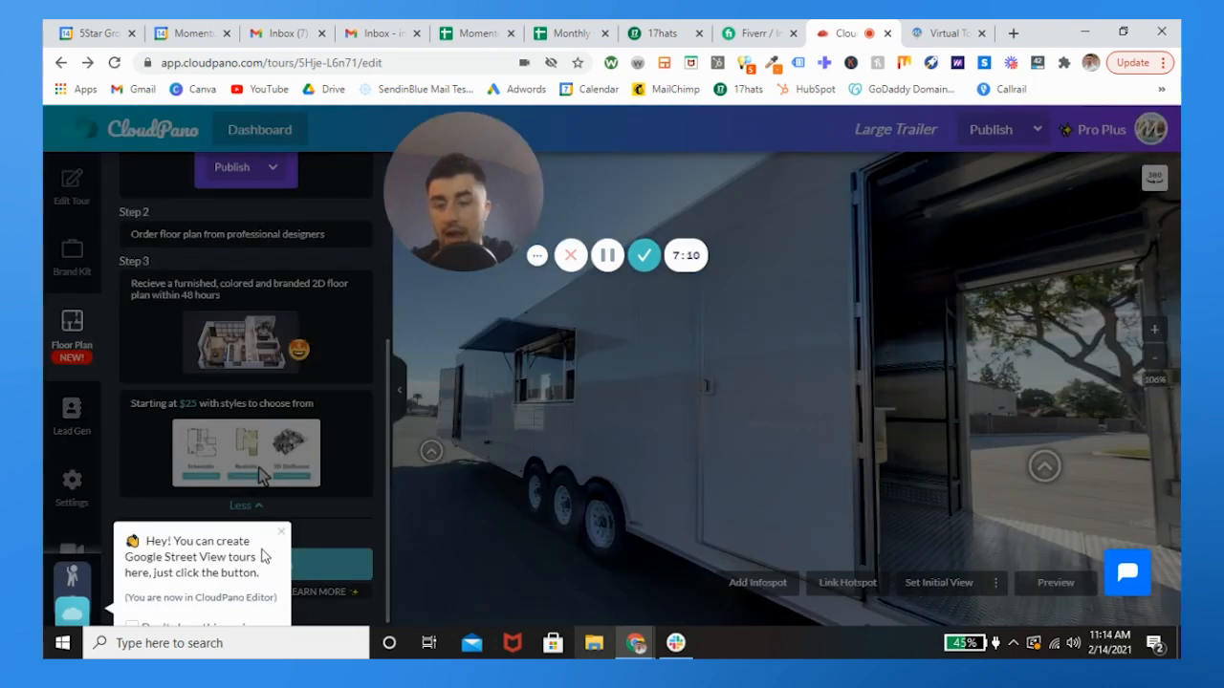
# Dismiss the Google Street View tip and review the lead capture form's promotional image, recipient e-mail, message and button name settings
pyautogui.click(282, 533)
pyautogui.click(74, 421)
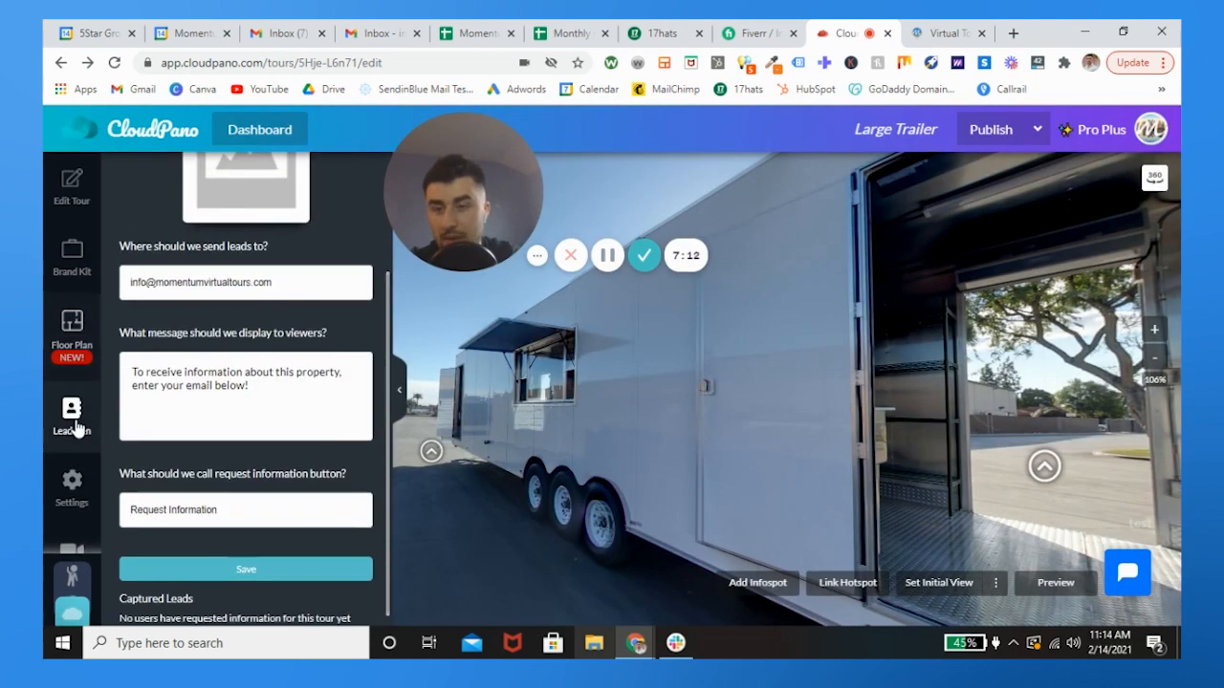
pyautogui.scroll(3, 361, 377)
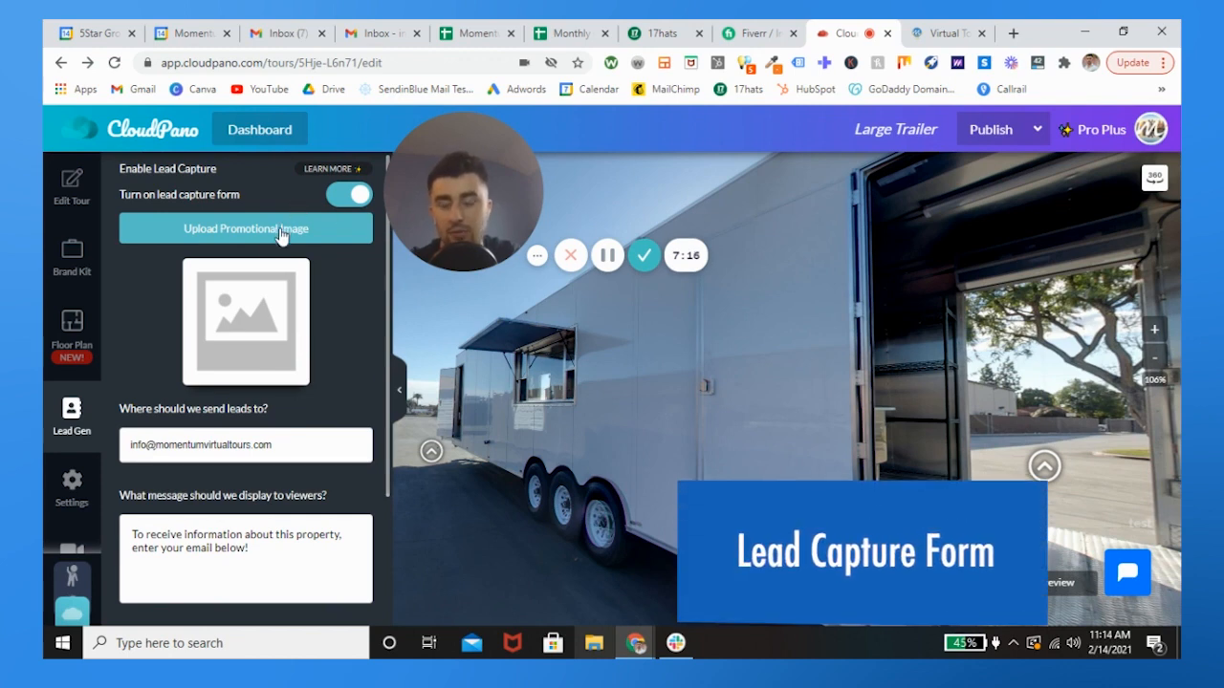
pyautogui.scroll(-1, 251, 368)
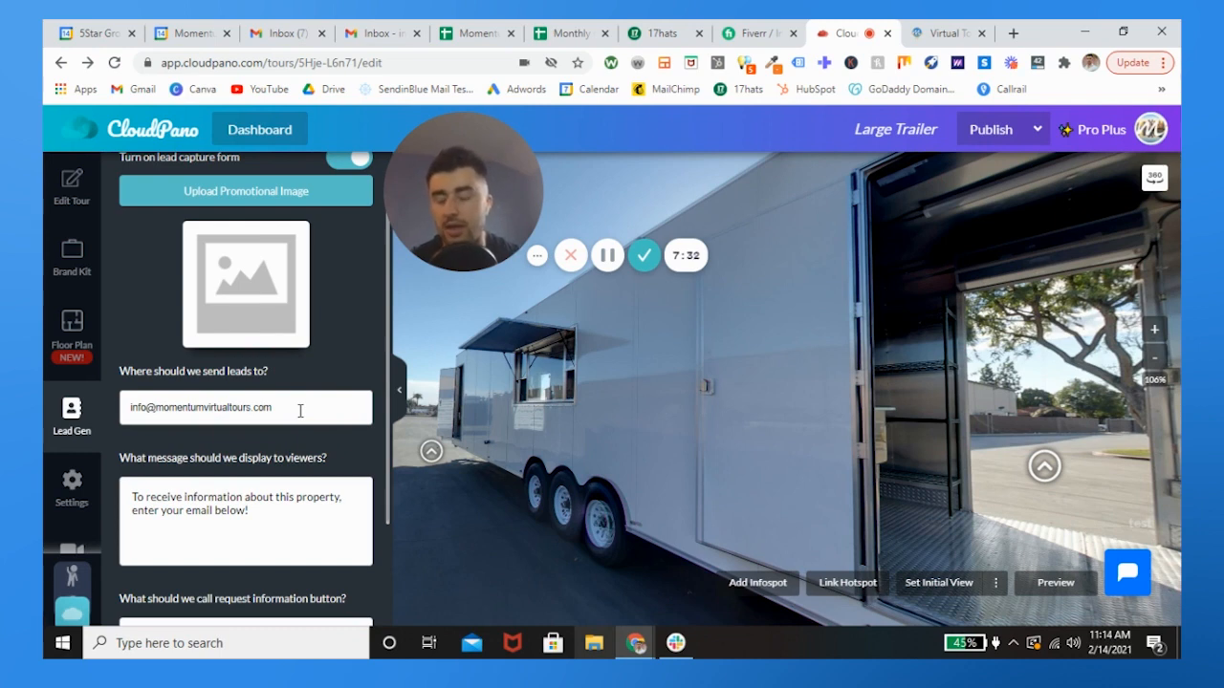
pyautogui.doubleClick(156, 400)
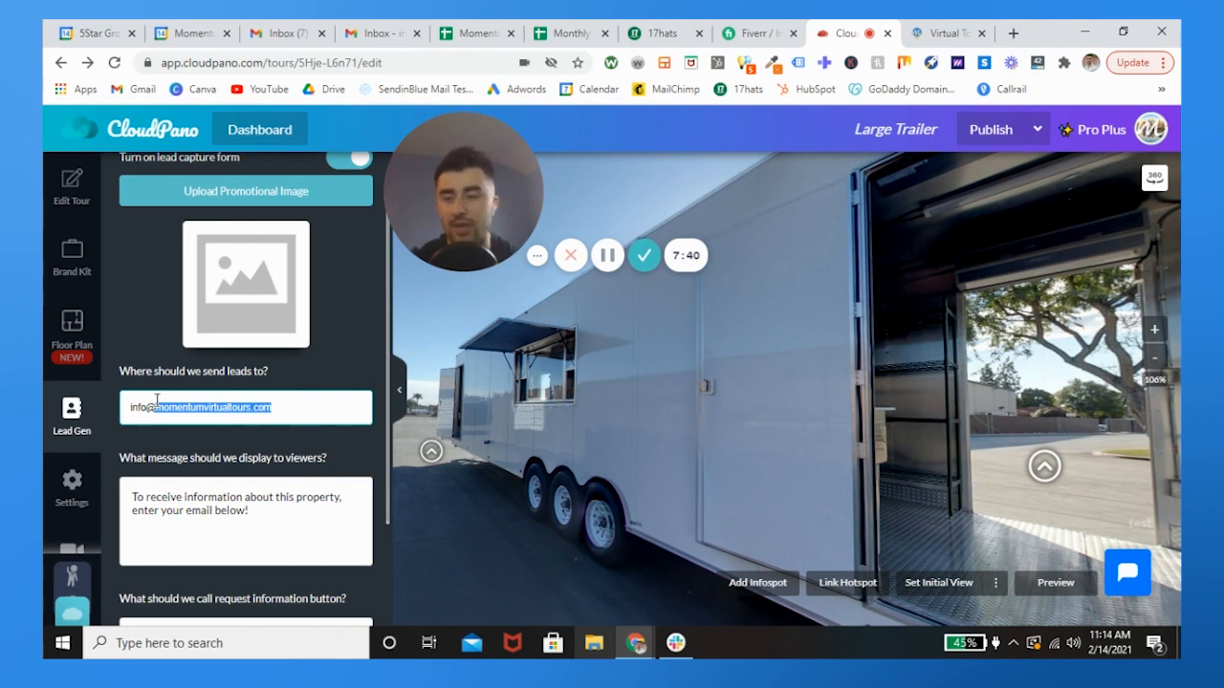
pyautogui.scroll(-2, 157, 401)
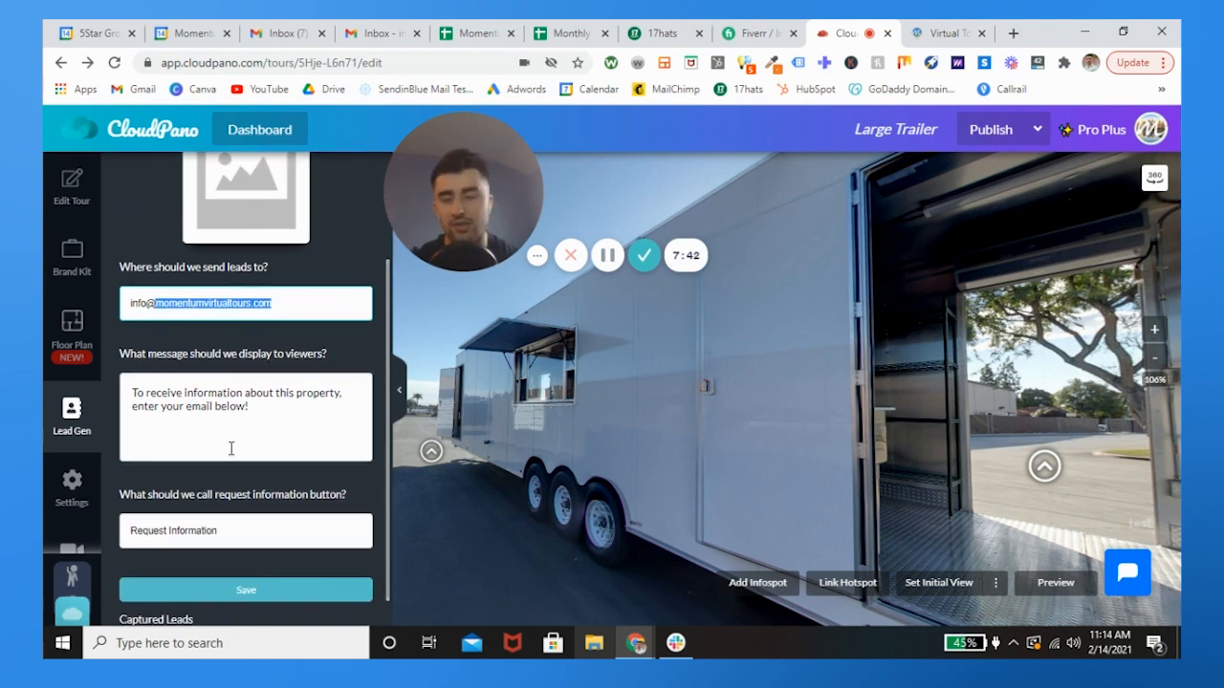
pyautogui.scroll(-1, 230, 449)
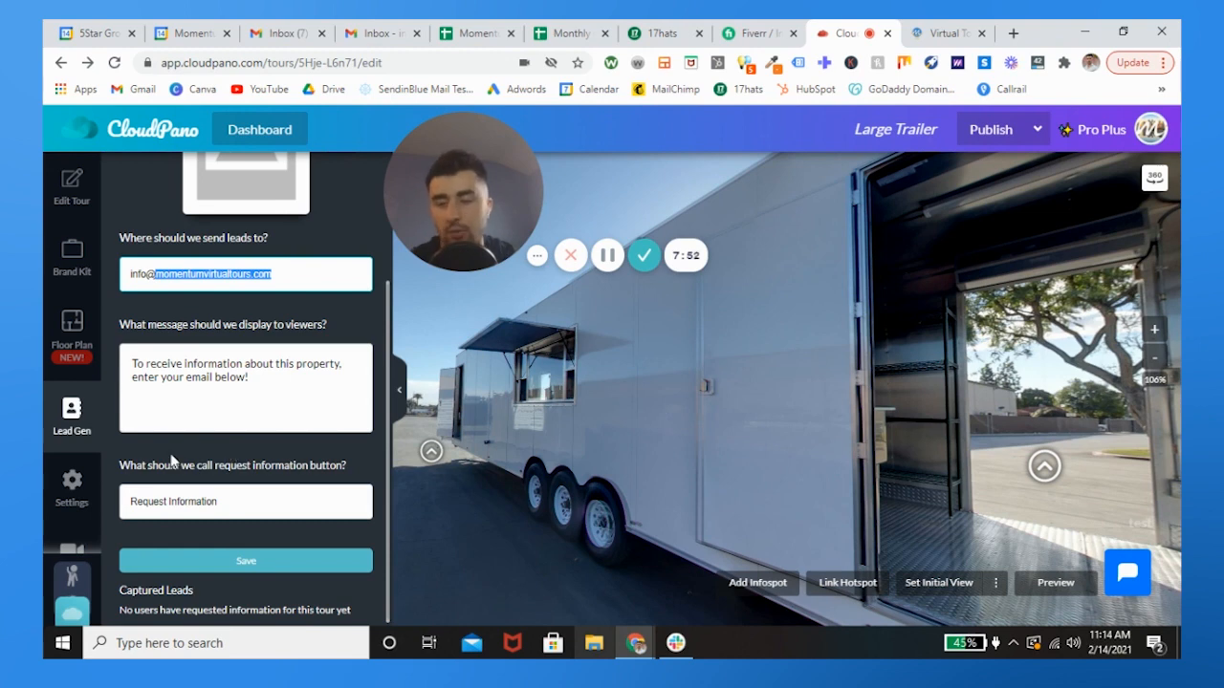
# Review the tour's general settings, covering privacy level, partner publishing, property address and Google Analytics
pyautogui.click(72, 481)
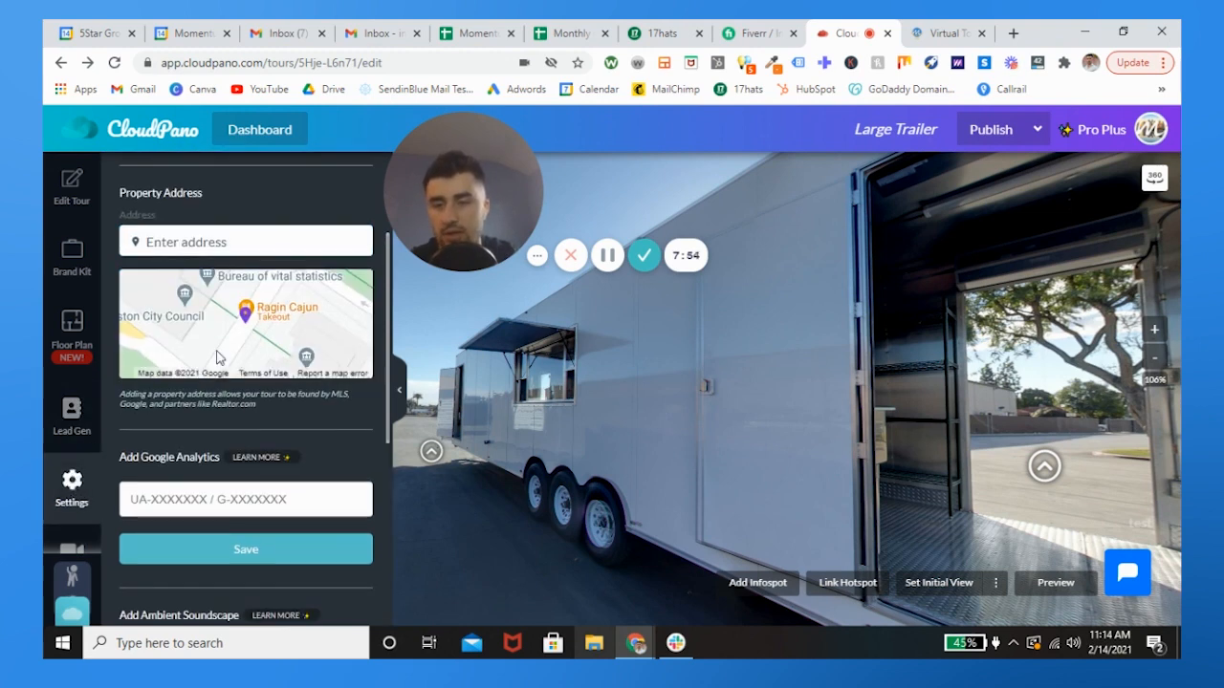
pyautogui.scroll(3, 235, 192)
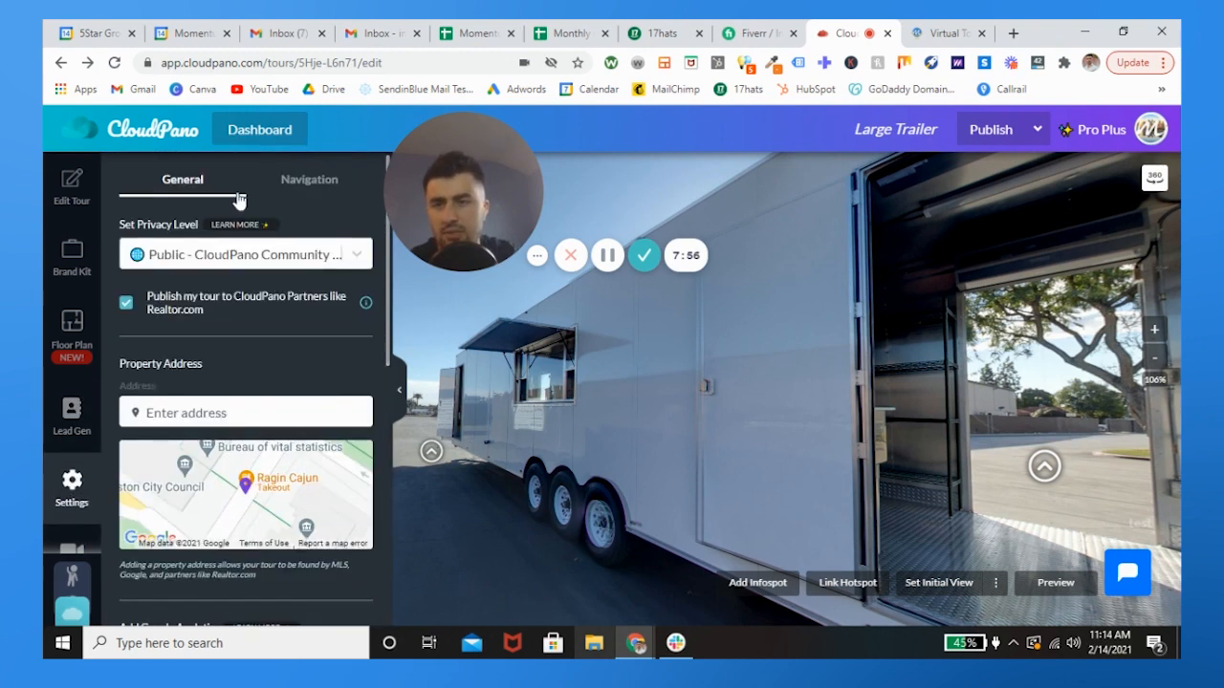
pyautogui.scroll(-1, 253, 292)
pyautogui.scroll(-1, 251, 294)
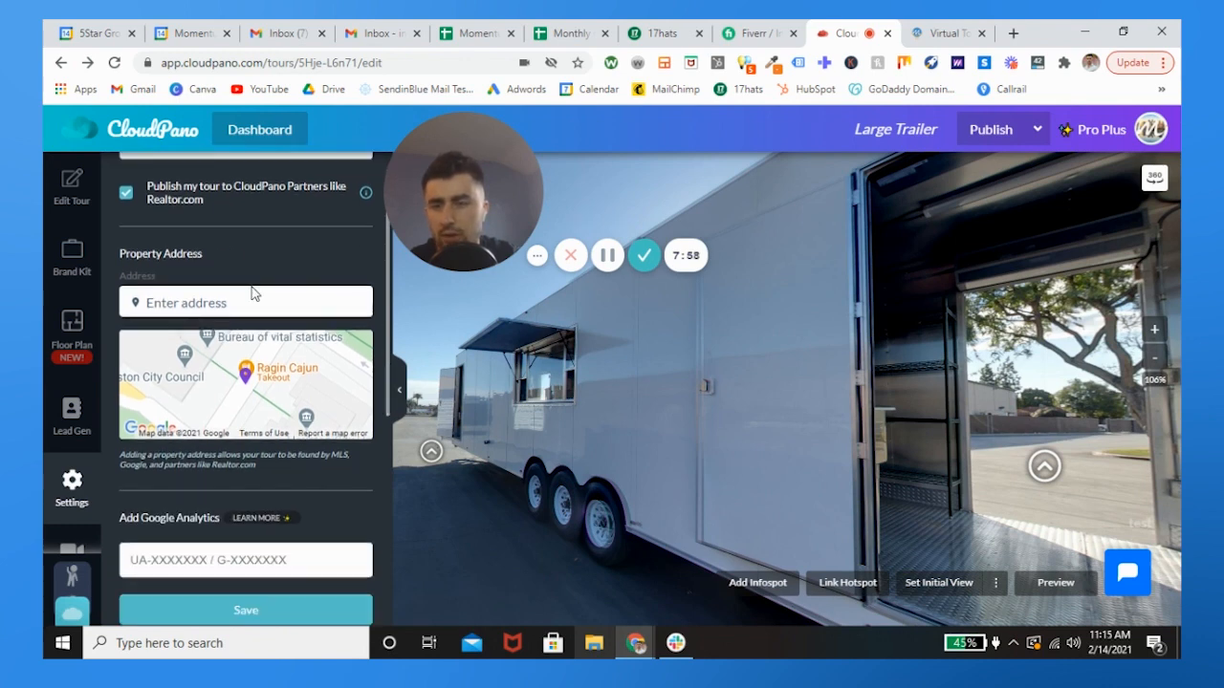
pyautogui.scroll(-1, 252, 294)
pyautogui.scroll(-1, 241, 467)
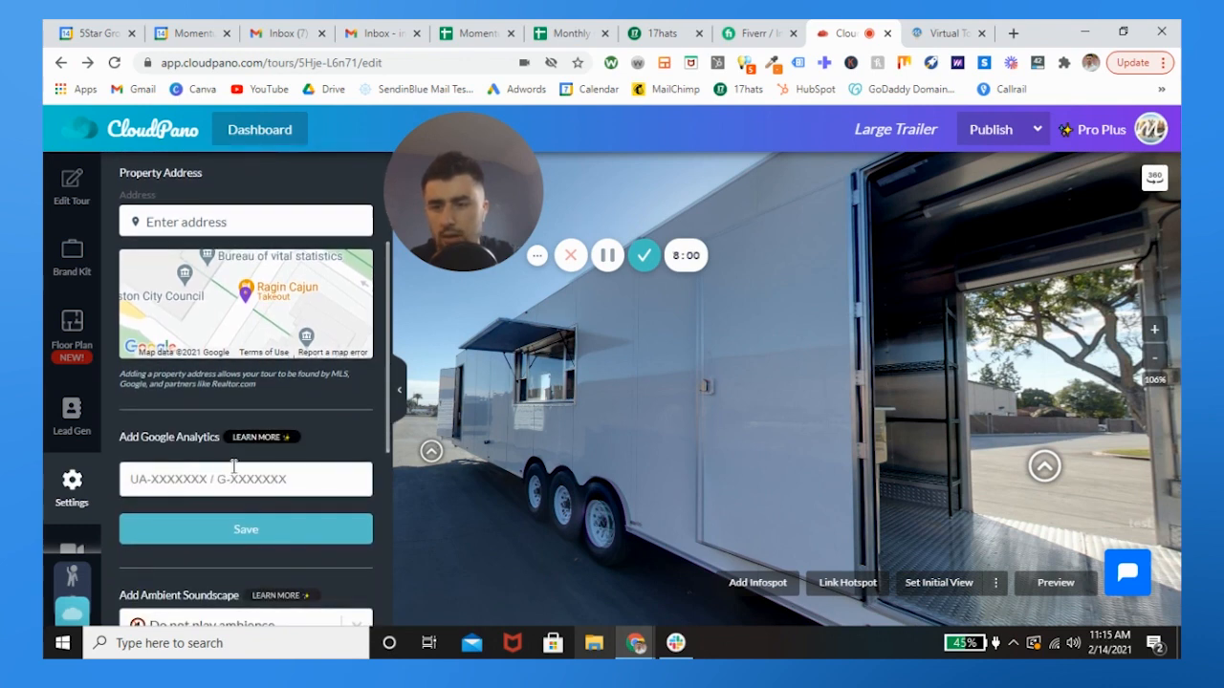
pyautogui.scroll(2, 188, 471)
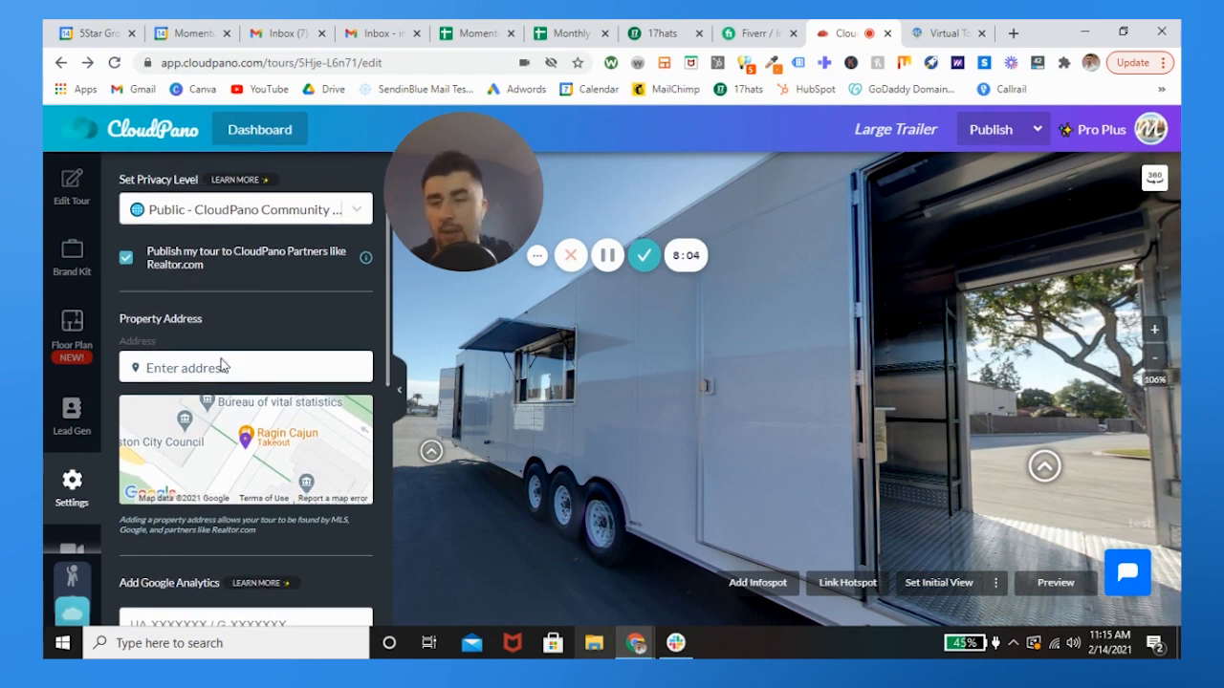
pyautogui.scroll(1, 223, 366)
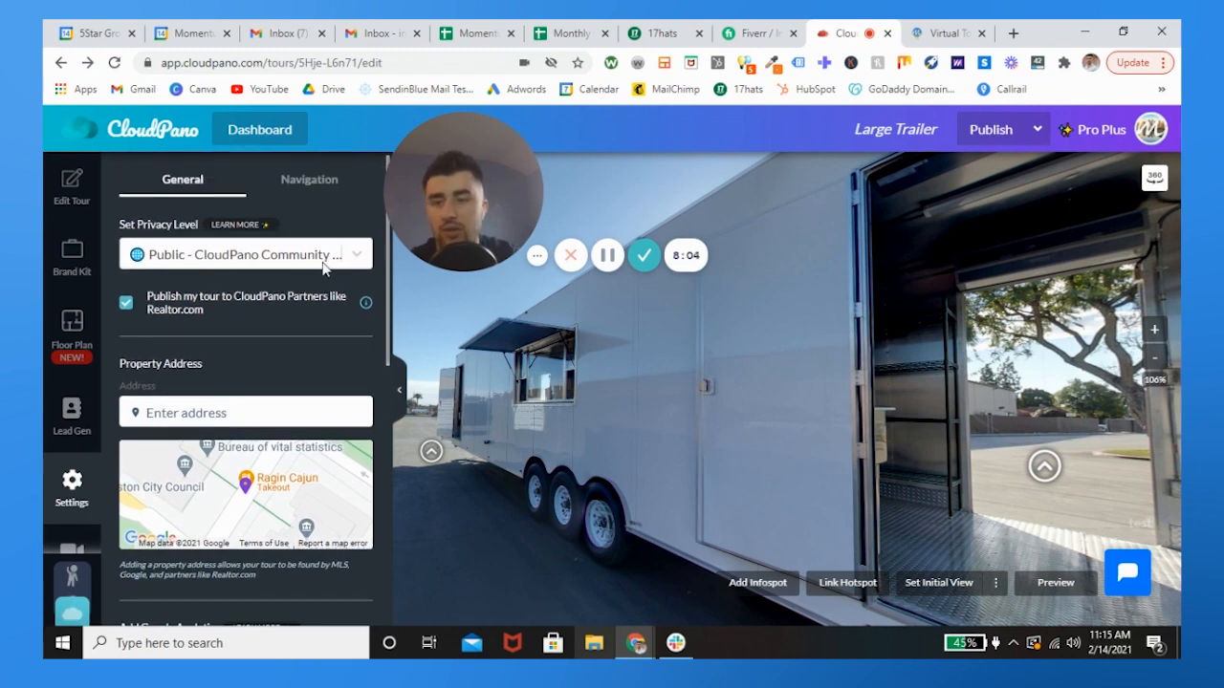
# Try the Crossfade and Cells transition types in the tour's navigation settings and watch their preview clips
pyautogui.click(316, 184)
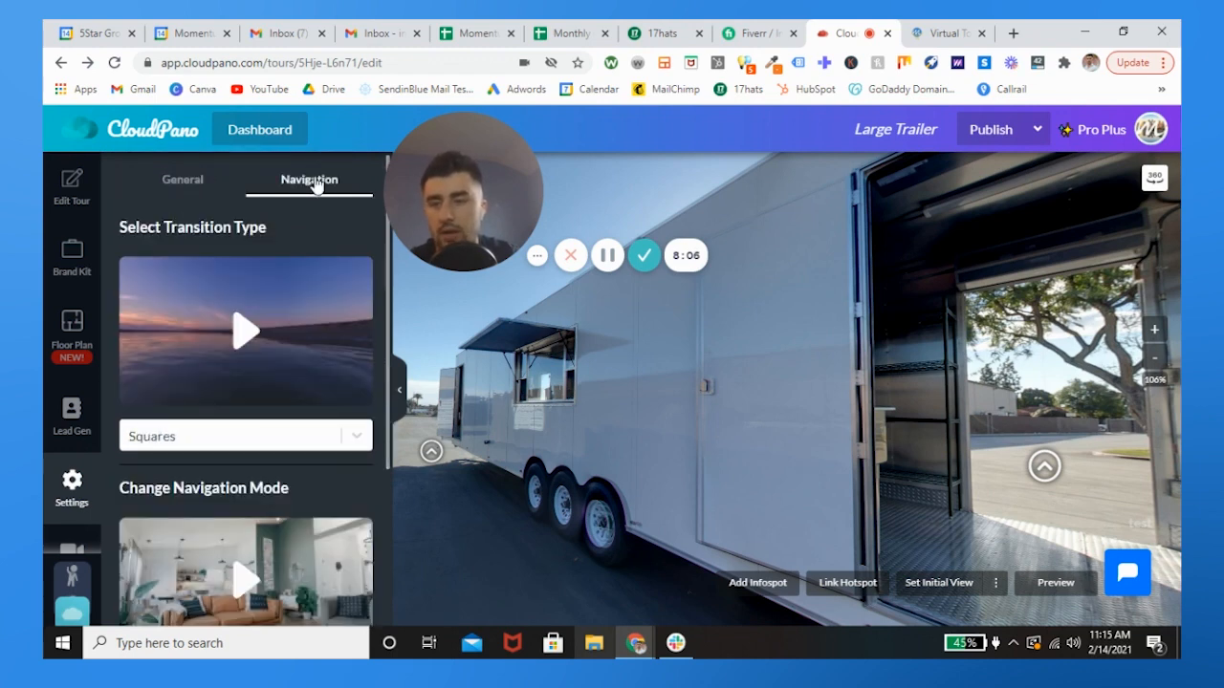
pyautogui.click(340, 438)
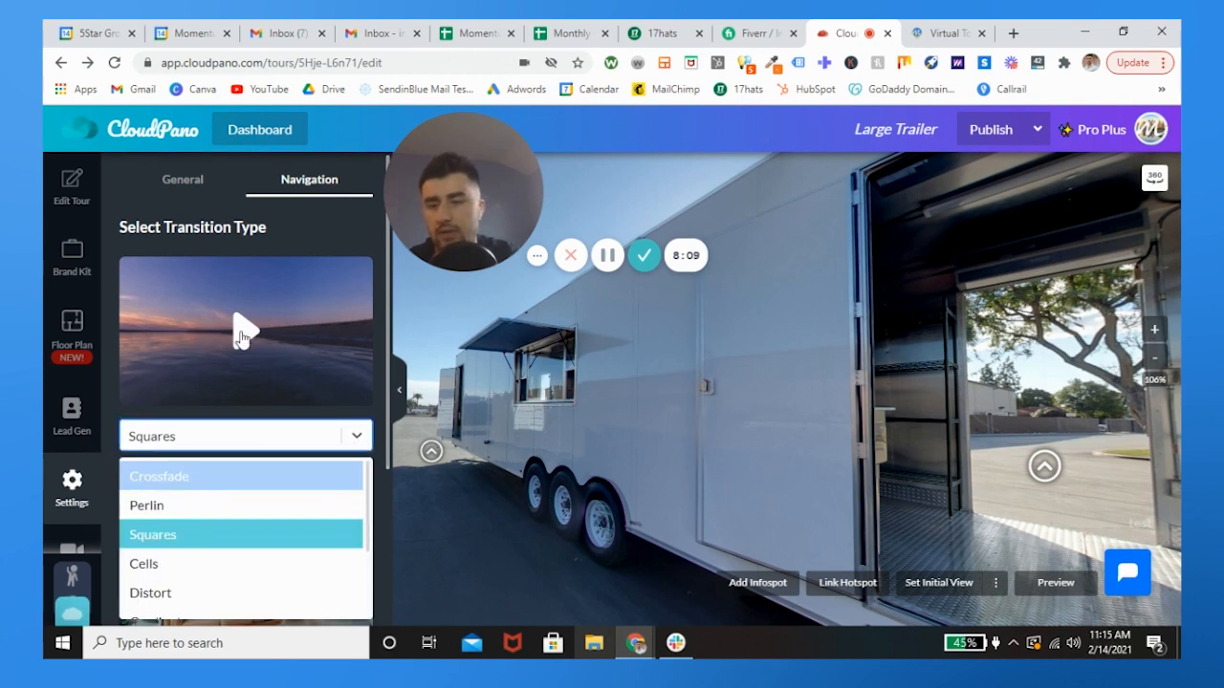
pyautogui.press('Return')
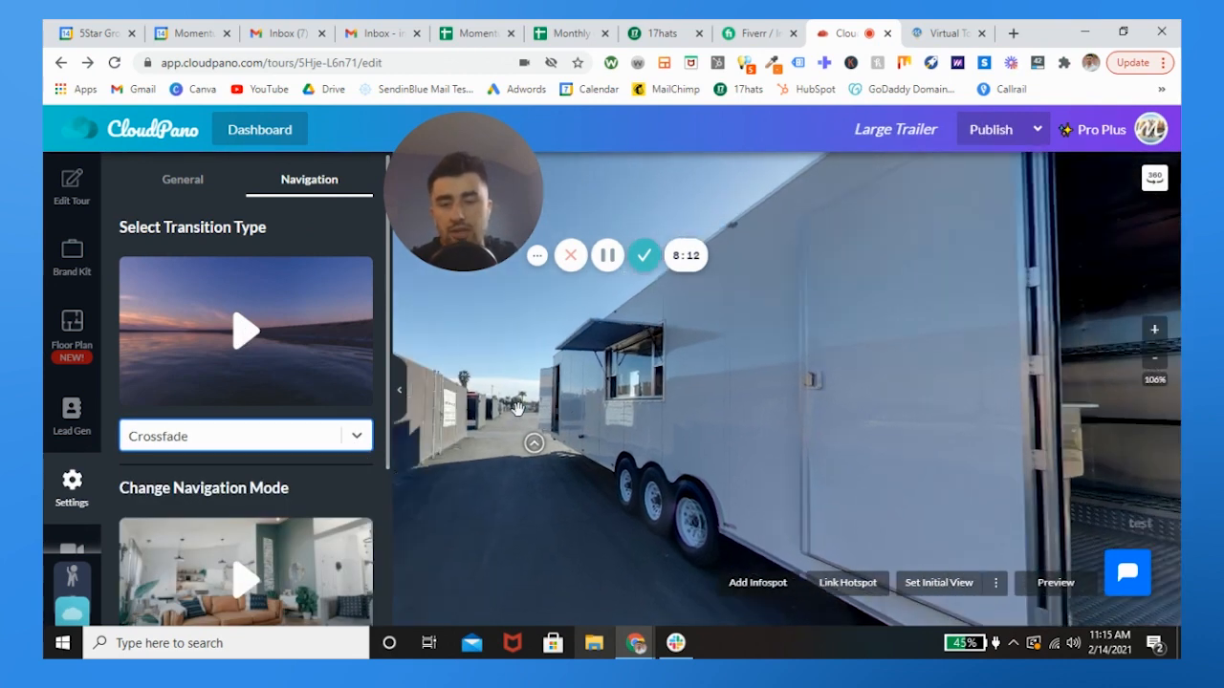
pyautogui.moveTo(569, 453)
pyautogui.moveTo(776, 454); pyautogui.dragTo(562, 442)
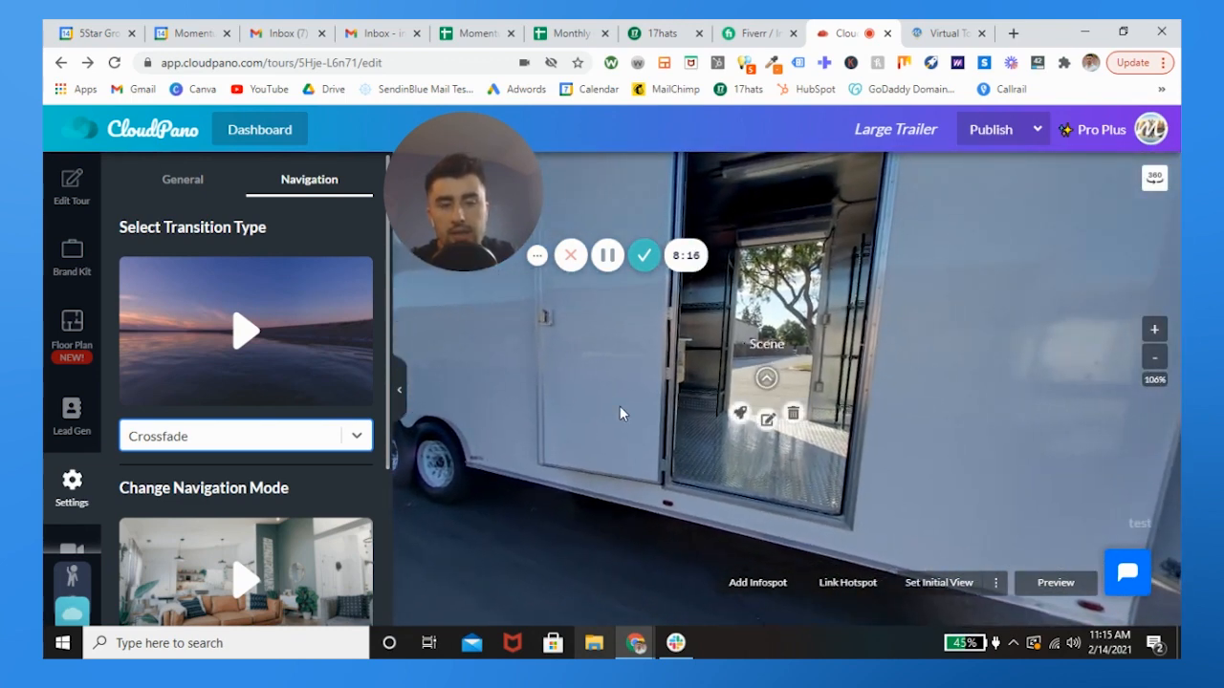
pyautogui.click(239, 330)
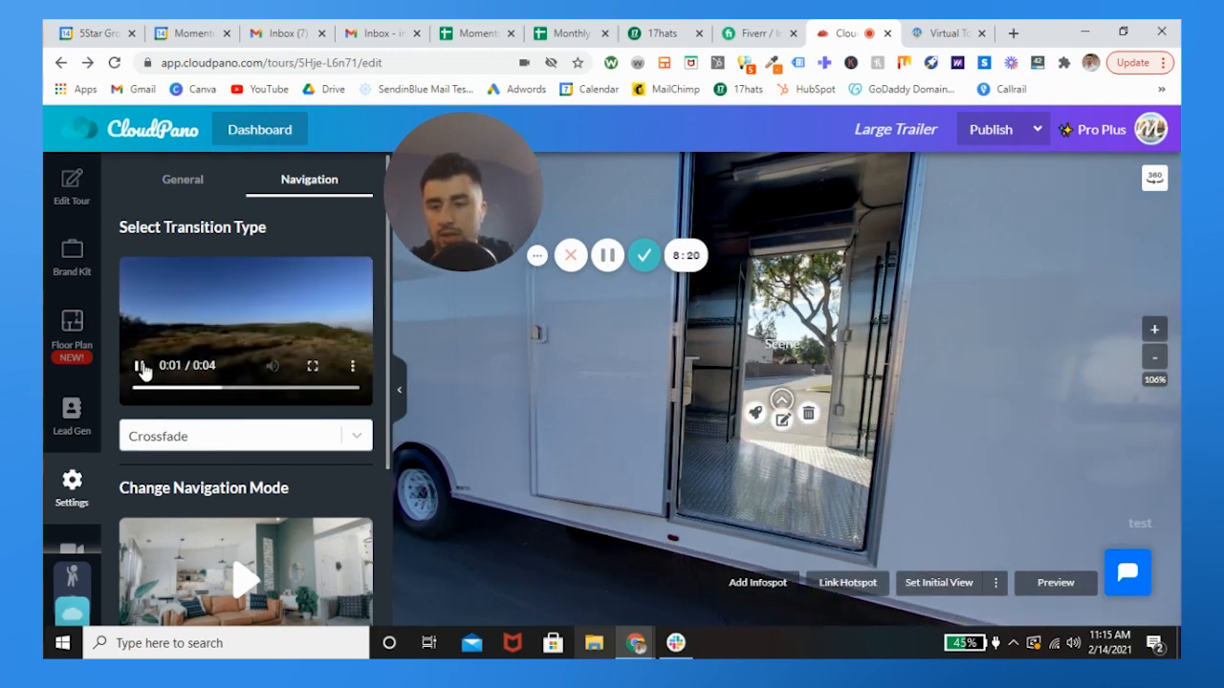
pyautogui.click(198, 432)
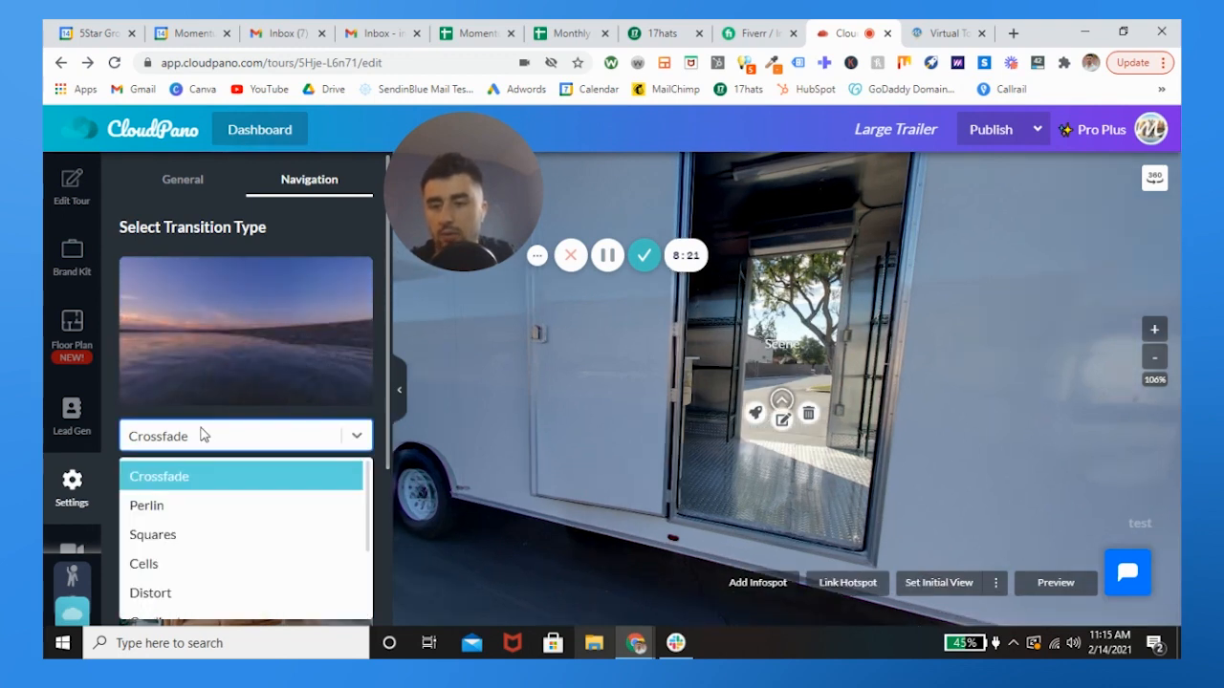
pyautogui.click(169, 564)
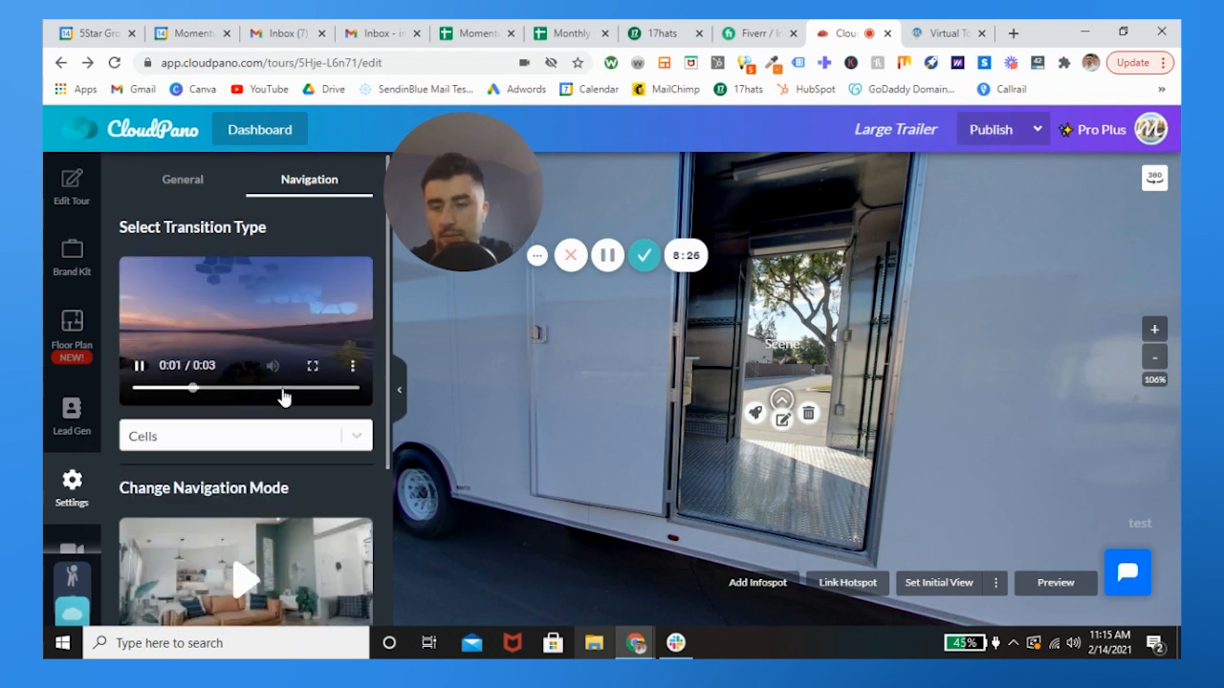
# Set the tour's scene transition type to Radial and play its preview clip
pyautogui.click(300, 437)
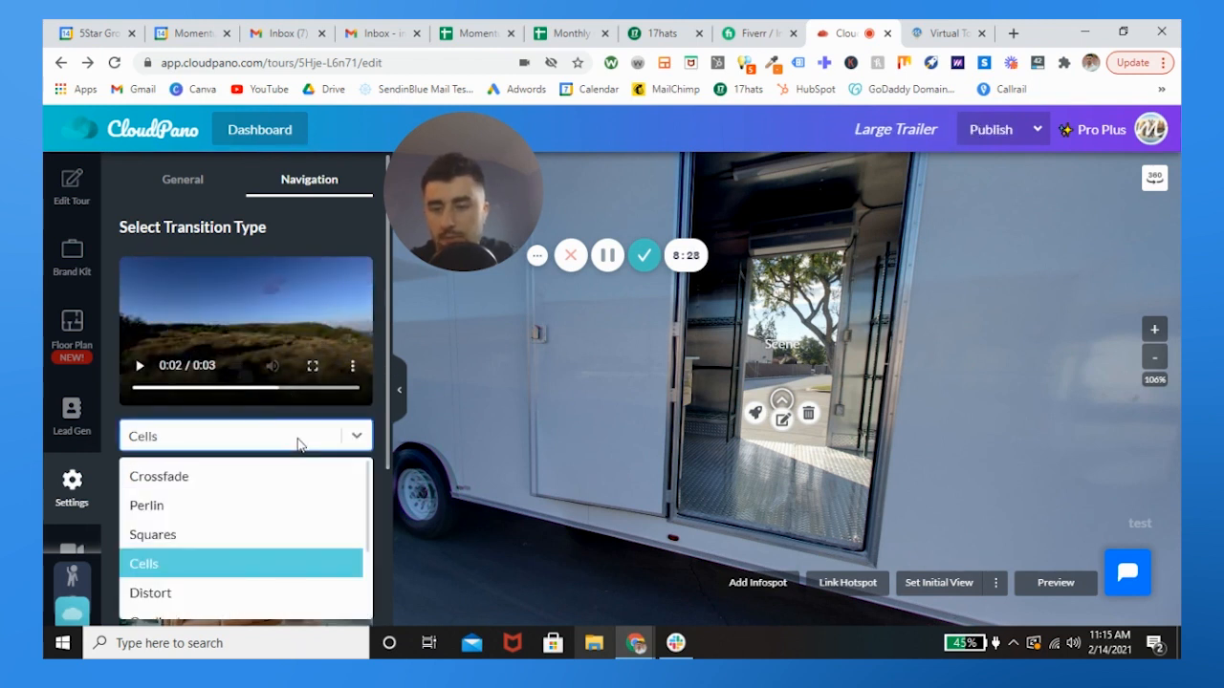
pyautogui.scroll(-2, 212, 543)
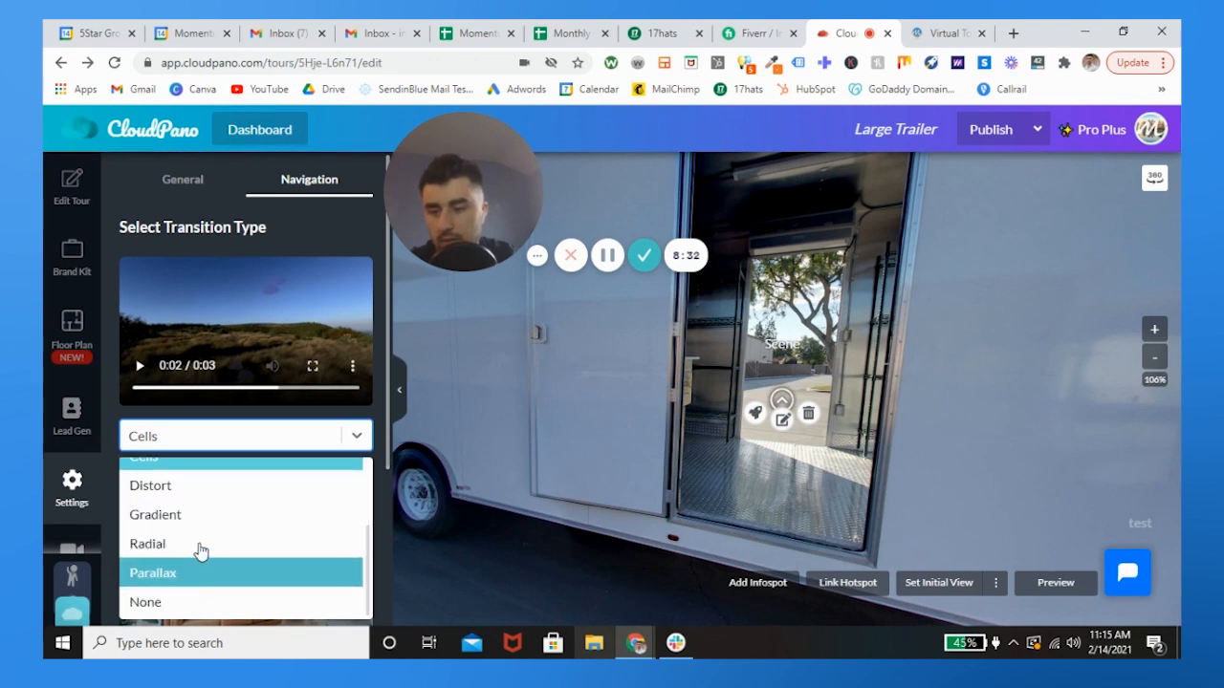
pyautogui.click(201, 547)
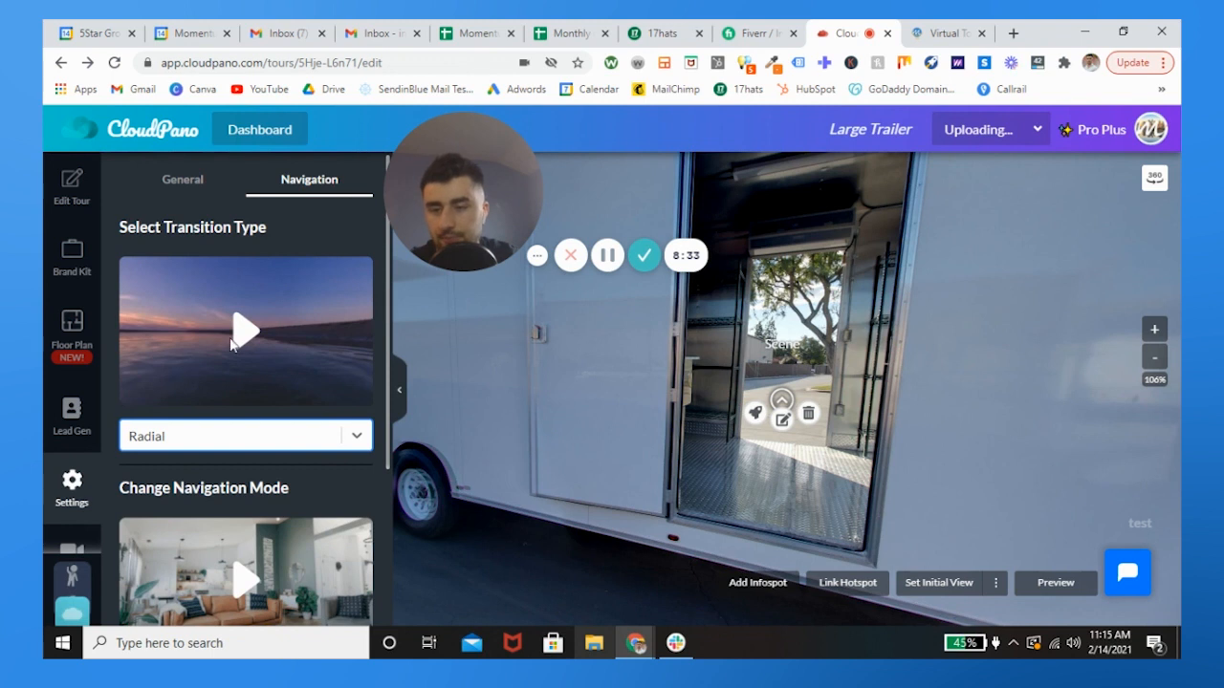
pyautogui.click(234, 339)
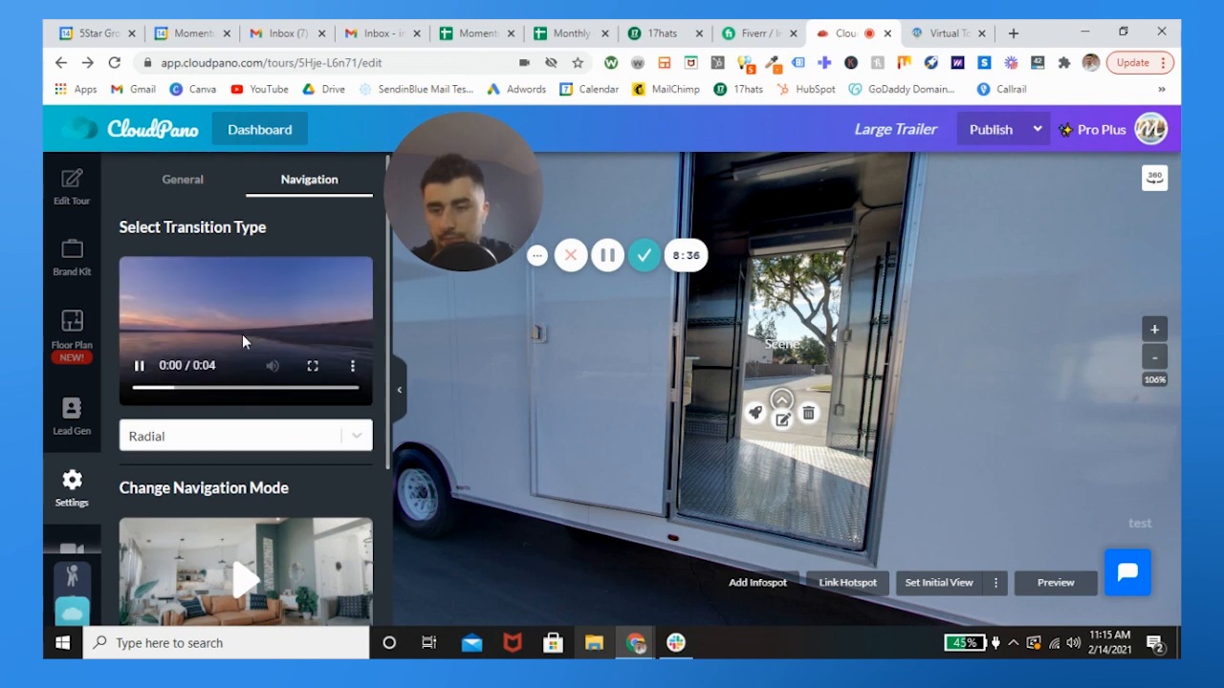
pyautogui.click(140, 366)
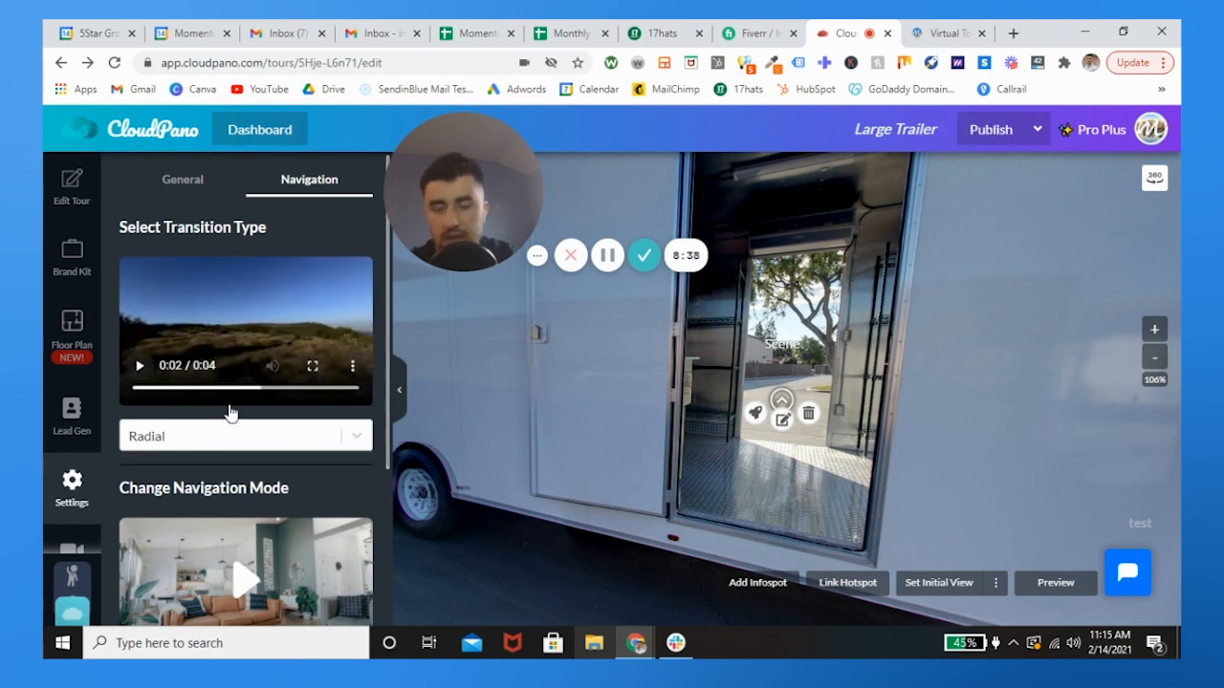
# Examine the navigation mode setting, briefly play its how-to video and read the Initial View Navigation description
pyautogui.scroll(-3, 265, 430)
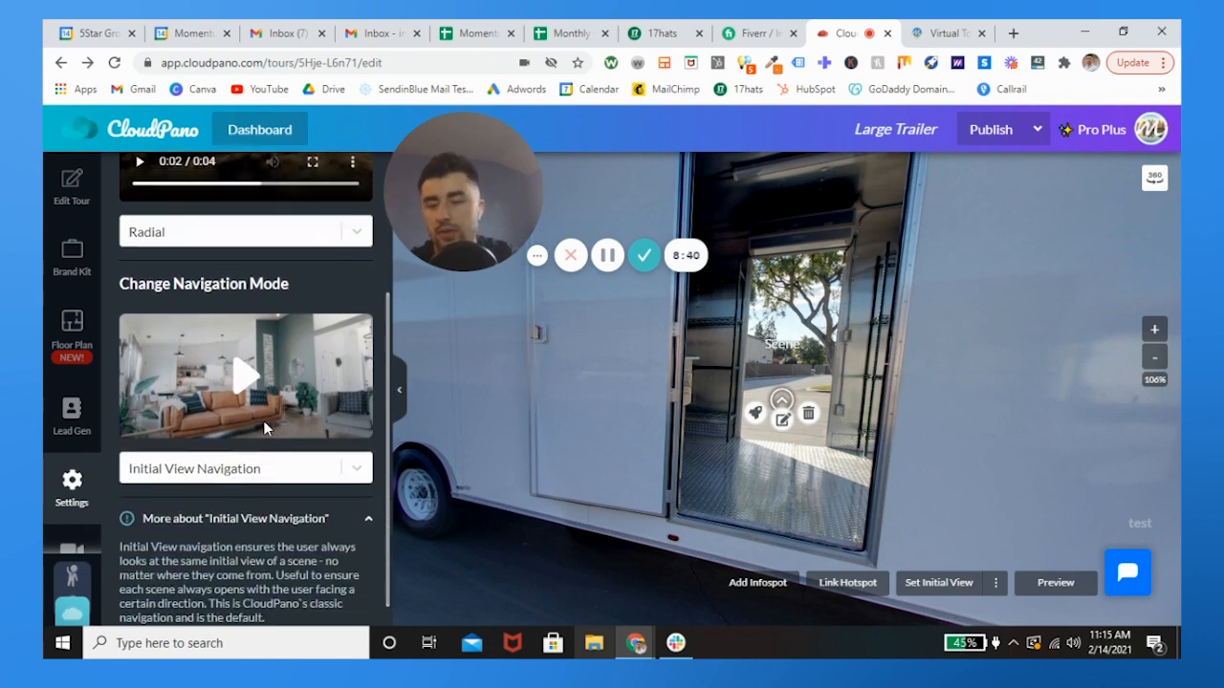
pyautogui.scroll(1, 284, 251)
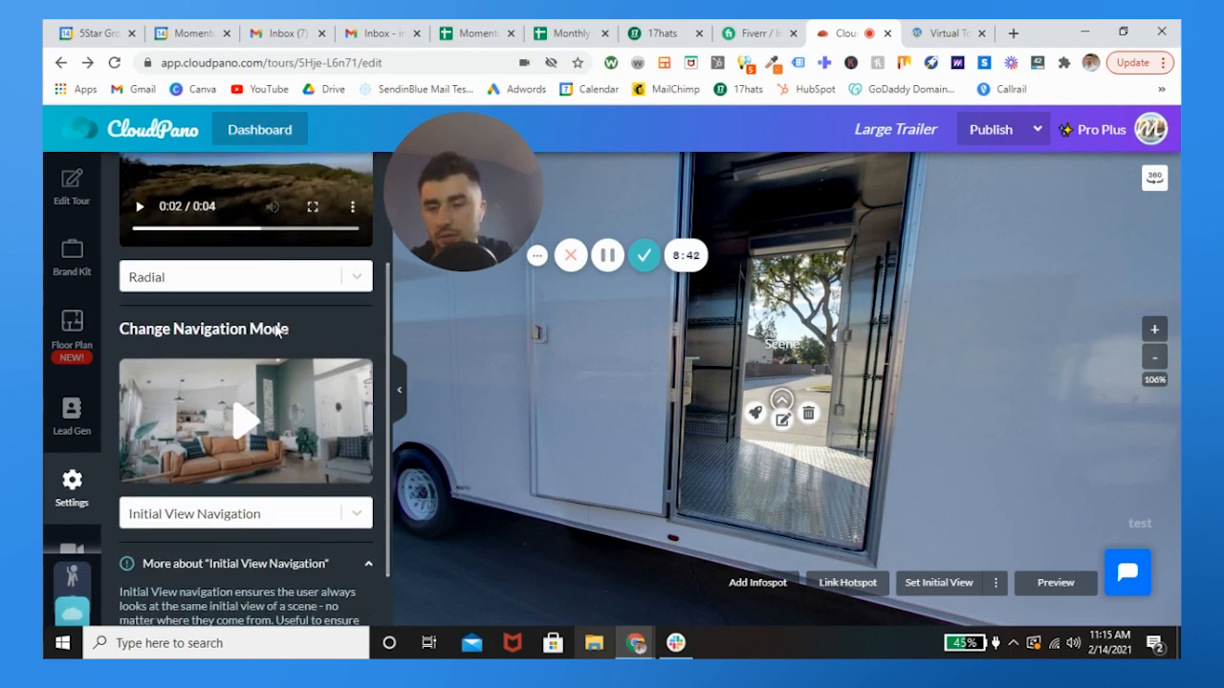
pyautogui.scroll(-1, 258, 354)
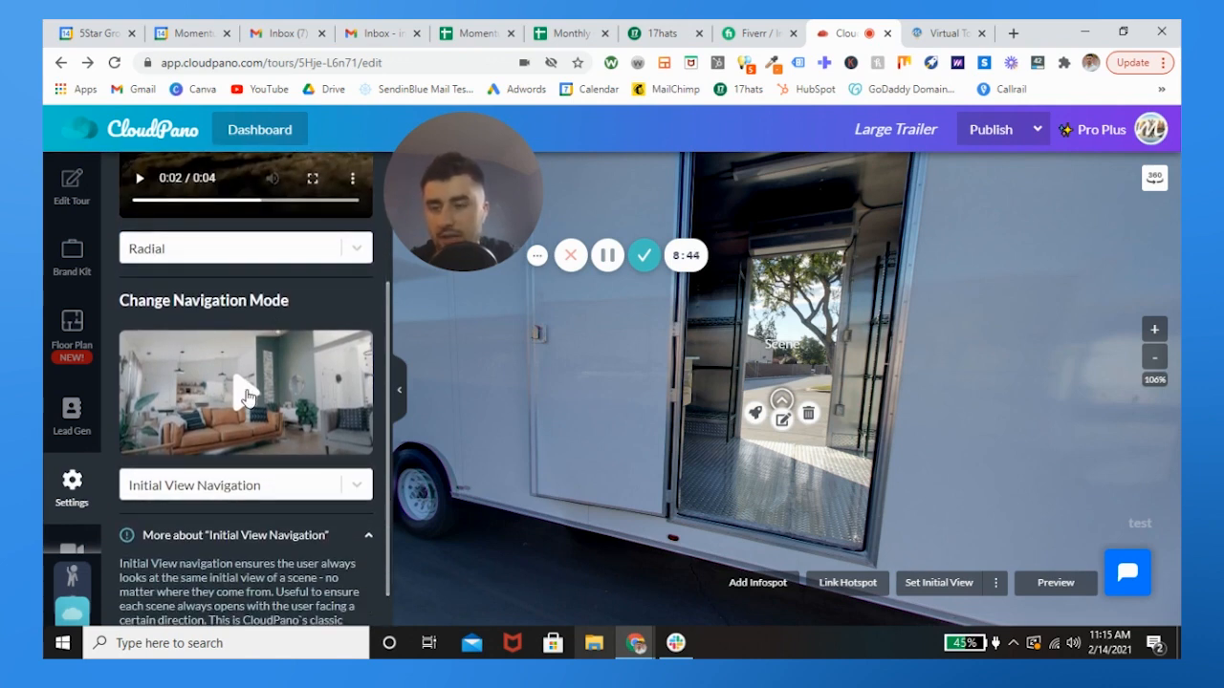
pyautogui.click(247, 394)
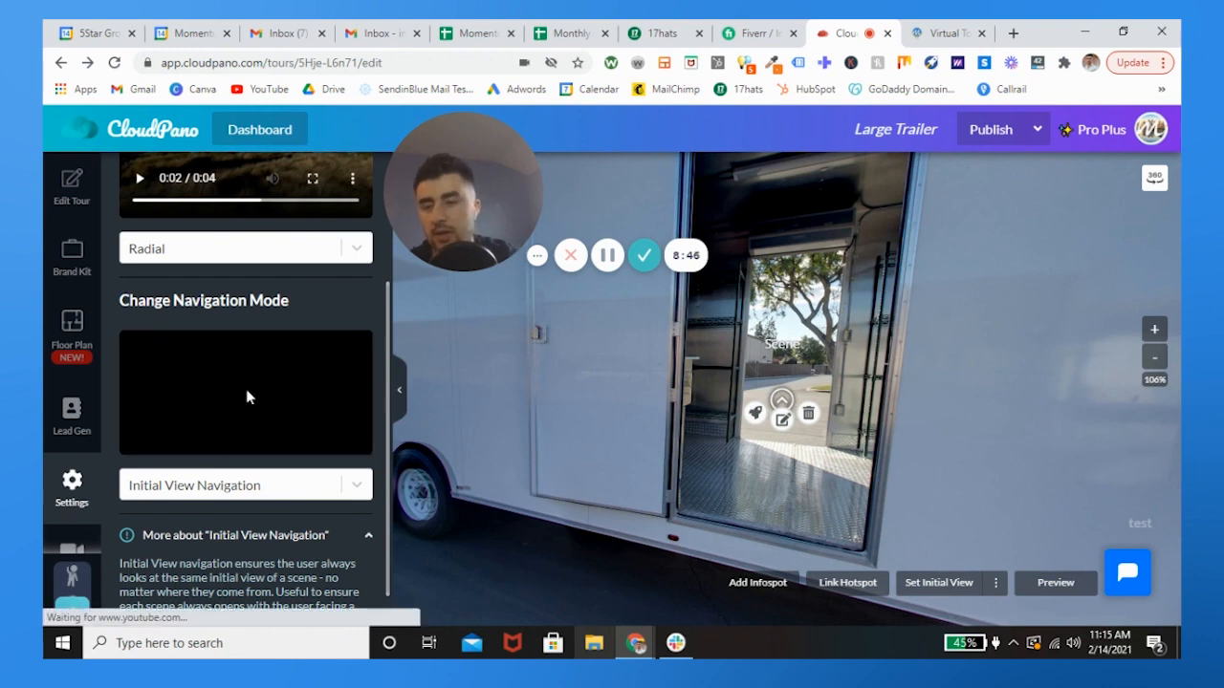
pyautogui.scroll(-1, 306, 512)
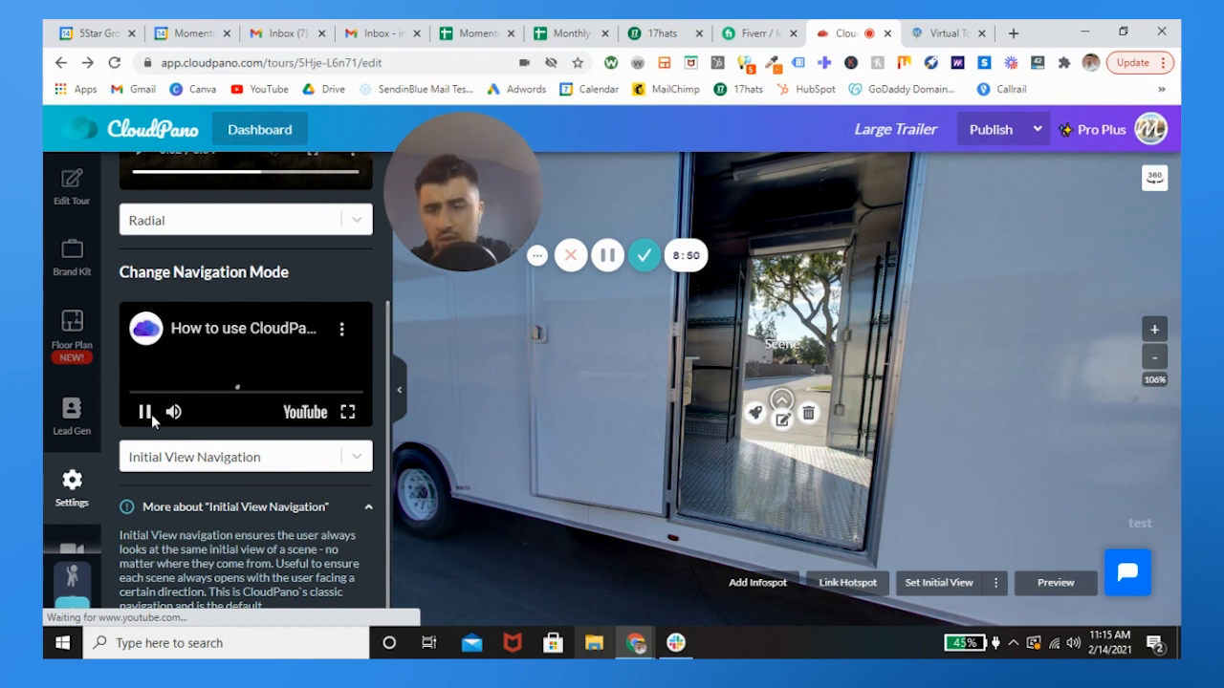
pyautogui.click(145, 413)
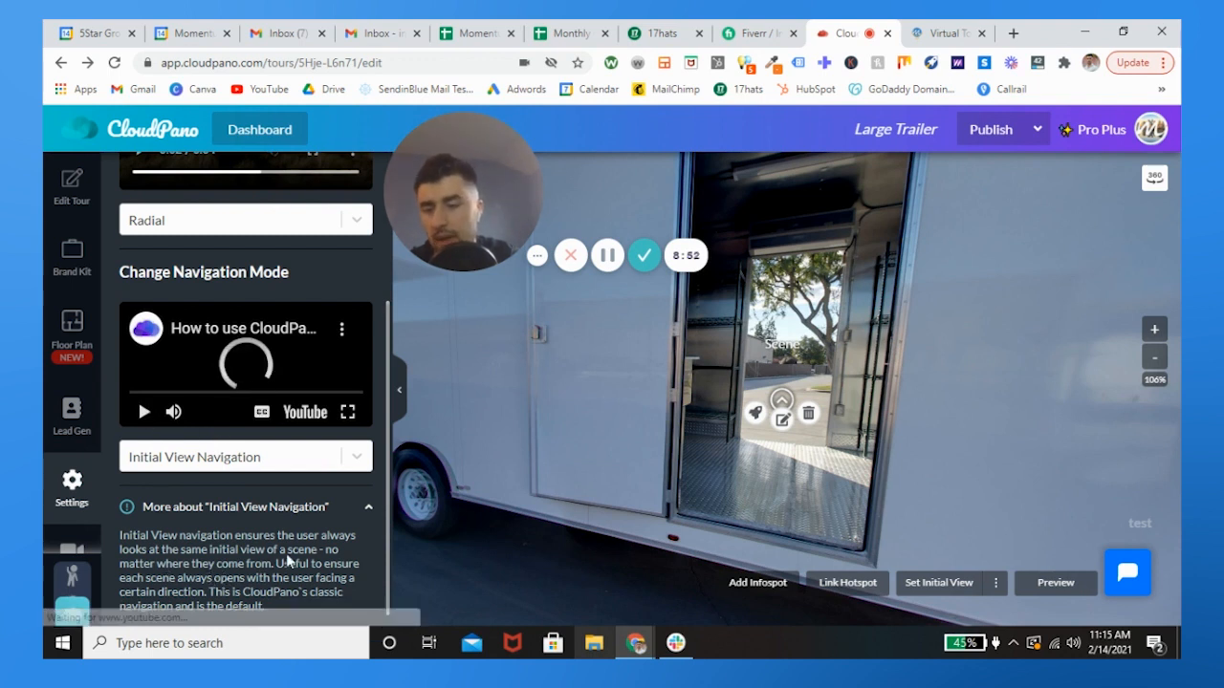
pyautogui.scroll(-1, 236, 522)
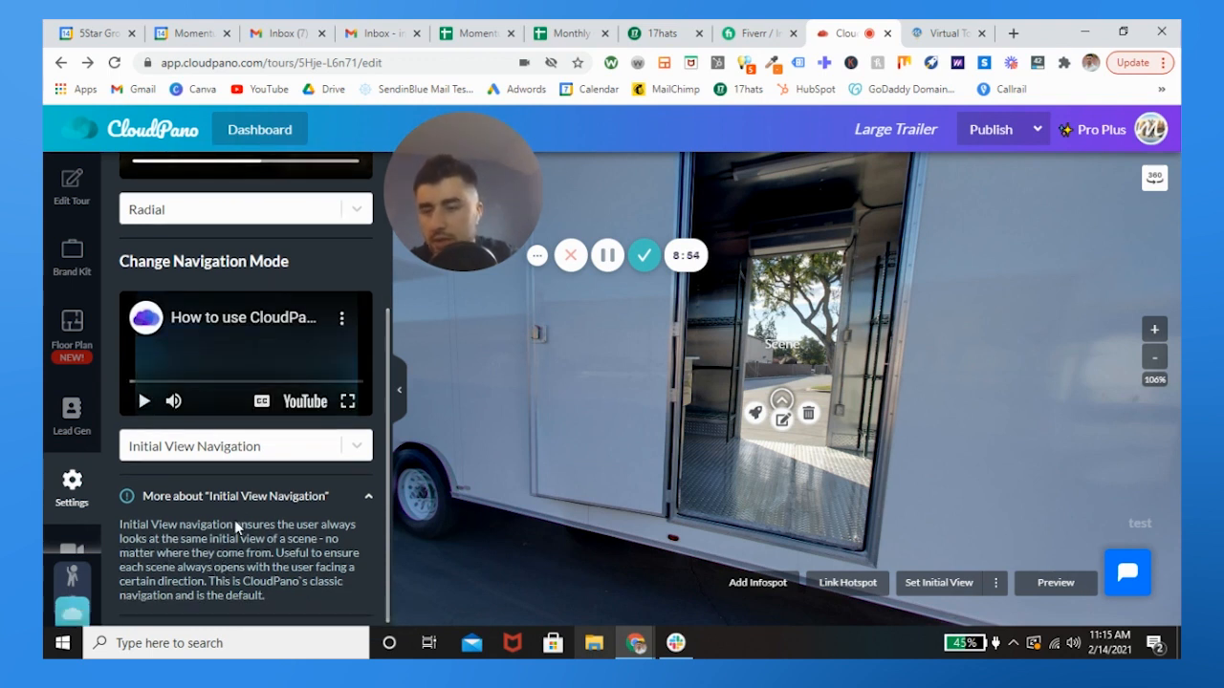
pyautogui.scroll(1, 242, 507)
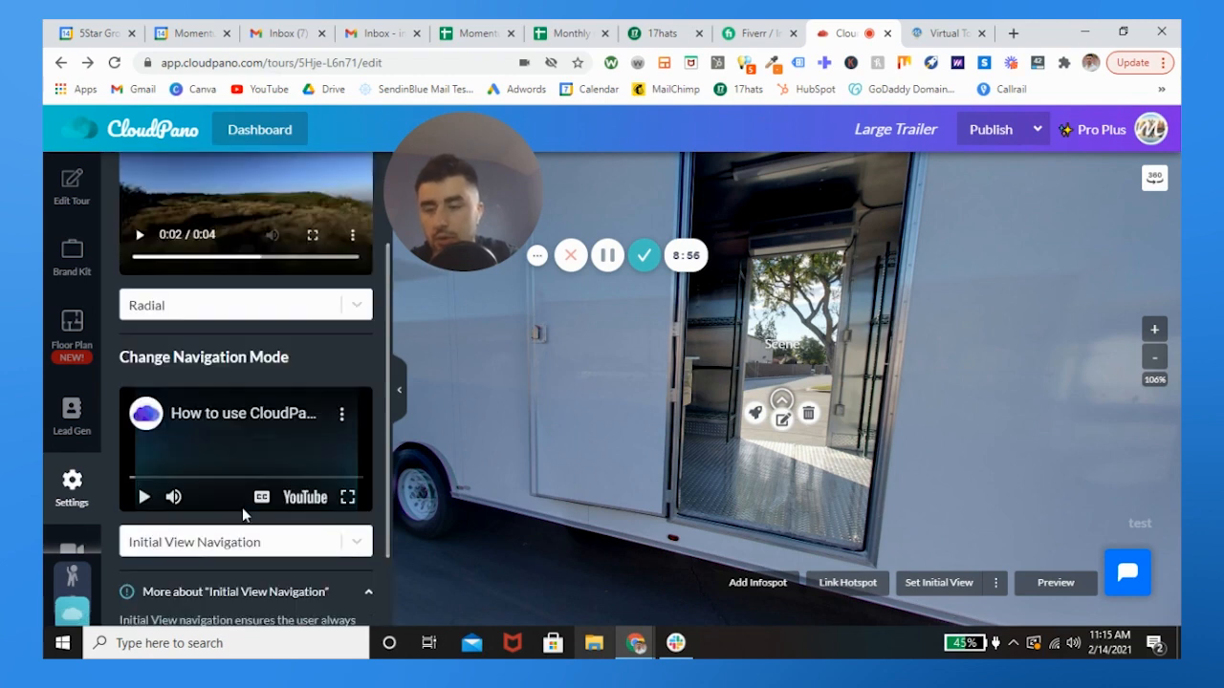
pyautogui.scroll(1, 242, 506)
# Open the CloudPano Live video chat settings and review the instructions for starting a live session
pyautogui.scroll(-1, 70, 495)
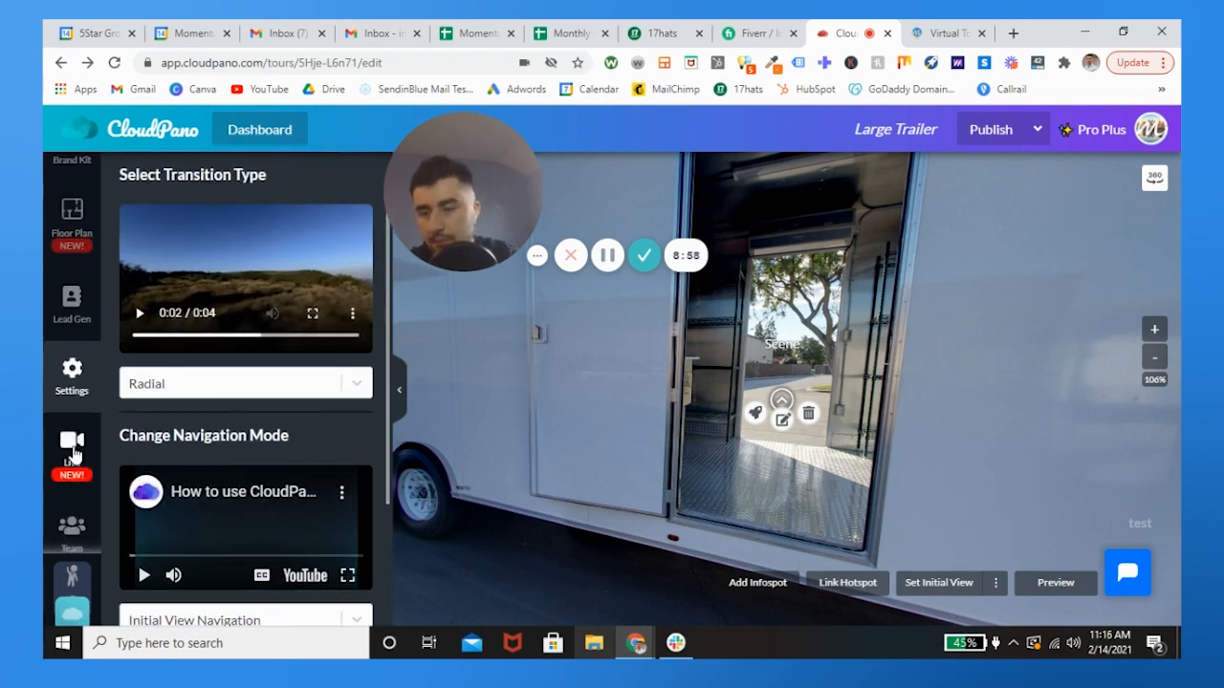
pyautogui.click(73, 446)
pyautogui.scroll(1, 208, 375)
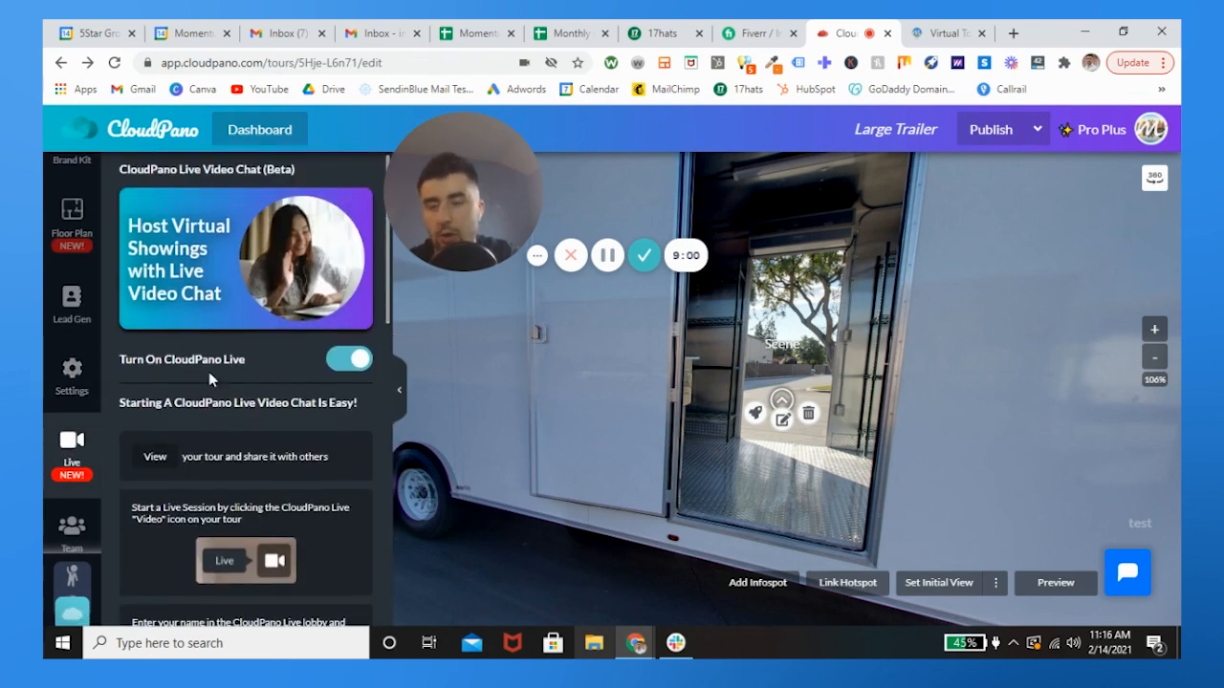
pyautogui.scroll(-1, 210, 374)
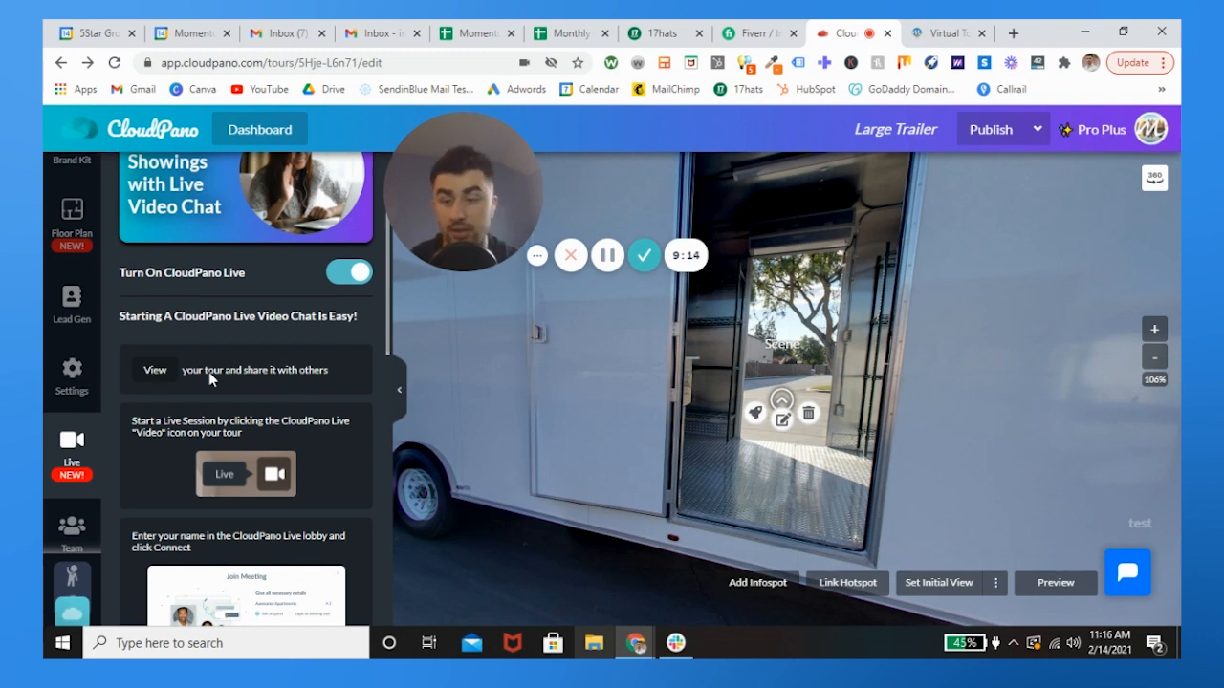
pyautogui.scroll(-4, 211, 379)
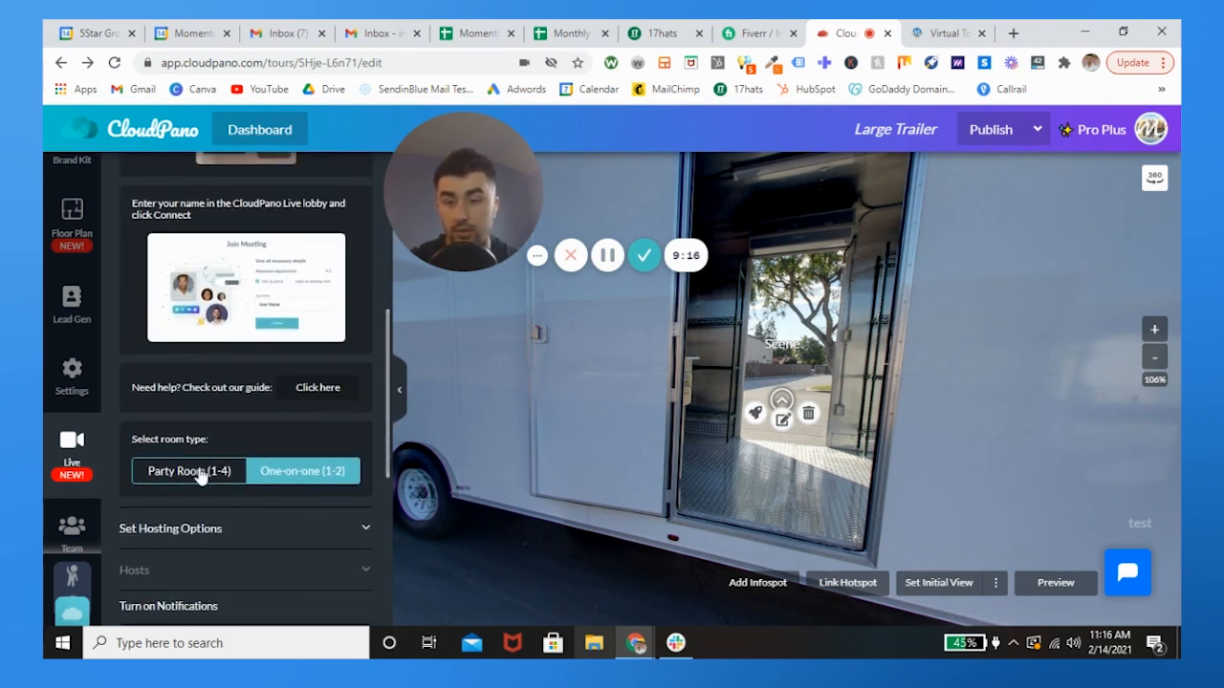
# Switch the live chat room type to Party Room (1-4) and back to One-on-one (1-2)
pyautogui.click(198, 471)
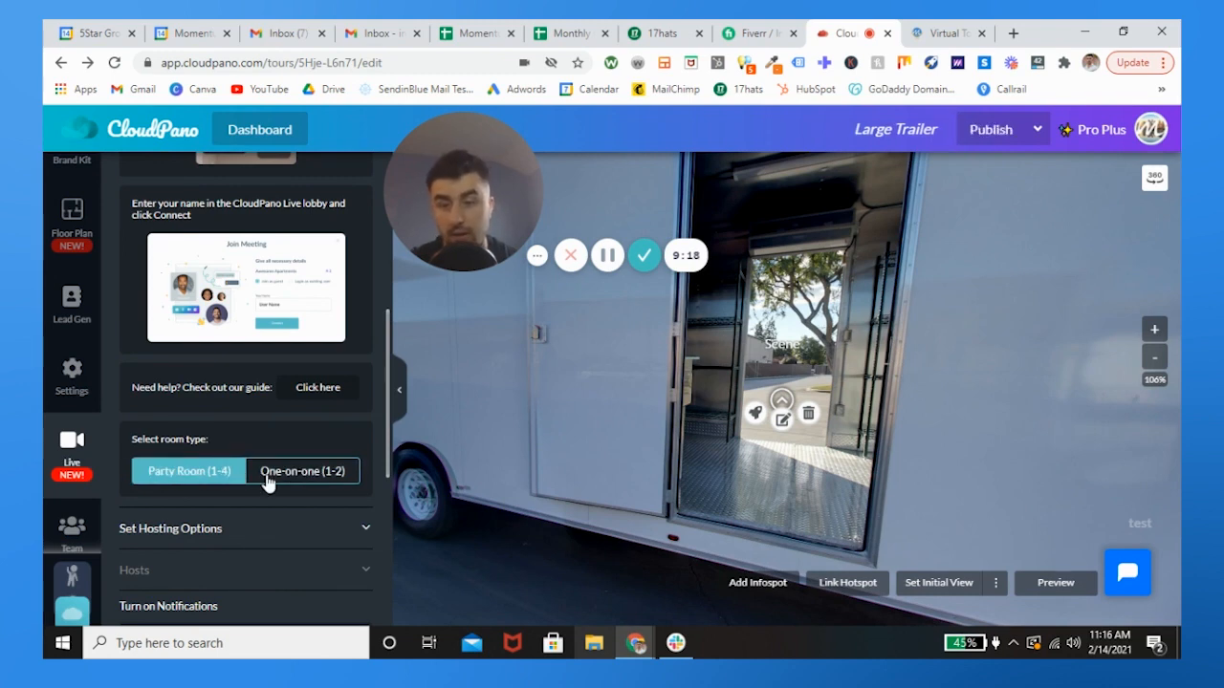
pyautogui.click(282, 475)
# Review the live chat hosting and notification options, including the contact fields, appointment button and shareable tour link
pyautogui.scroll(-1, 282, 481)
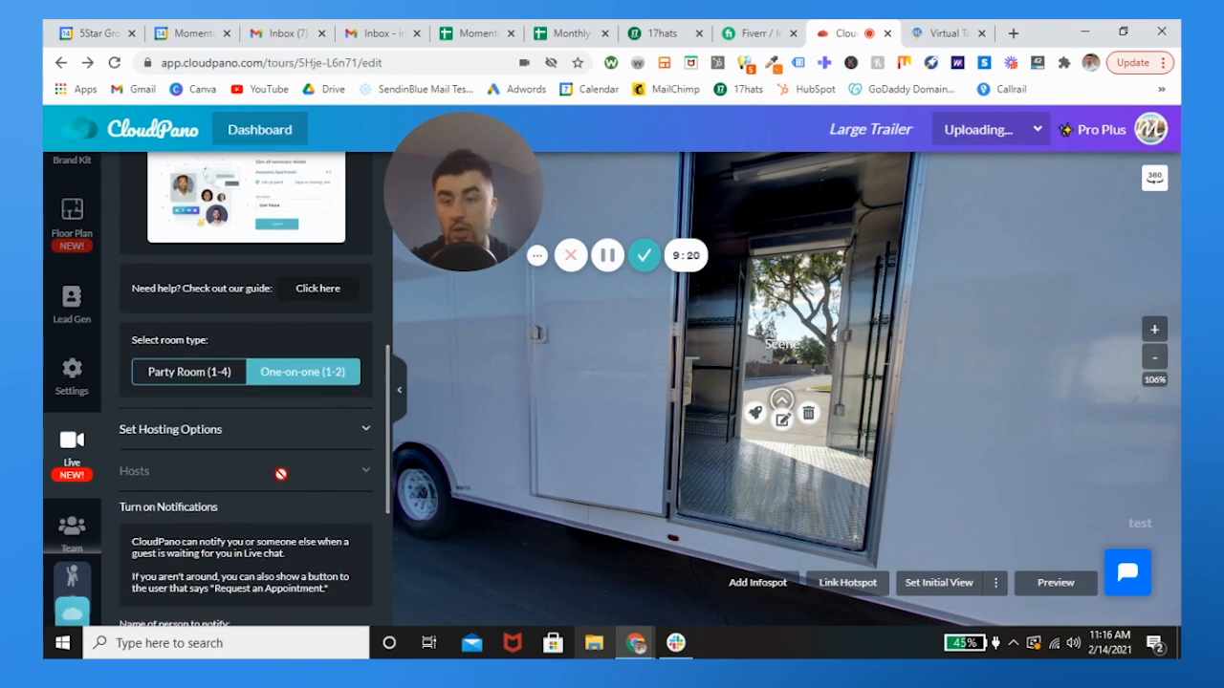
pyautogui.scroll(-3, 281, 474)
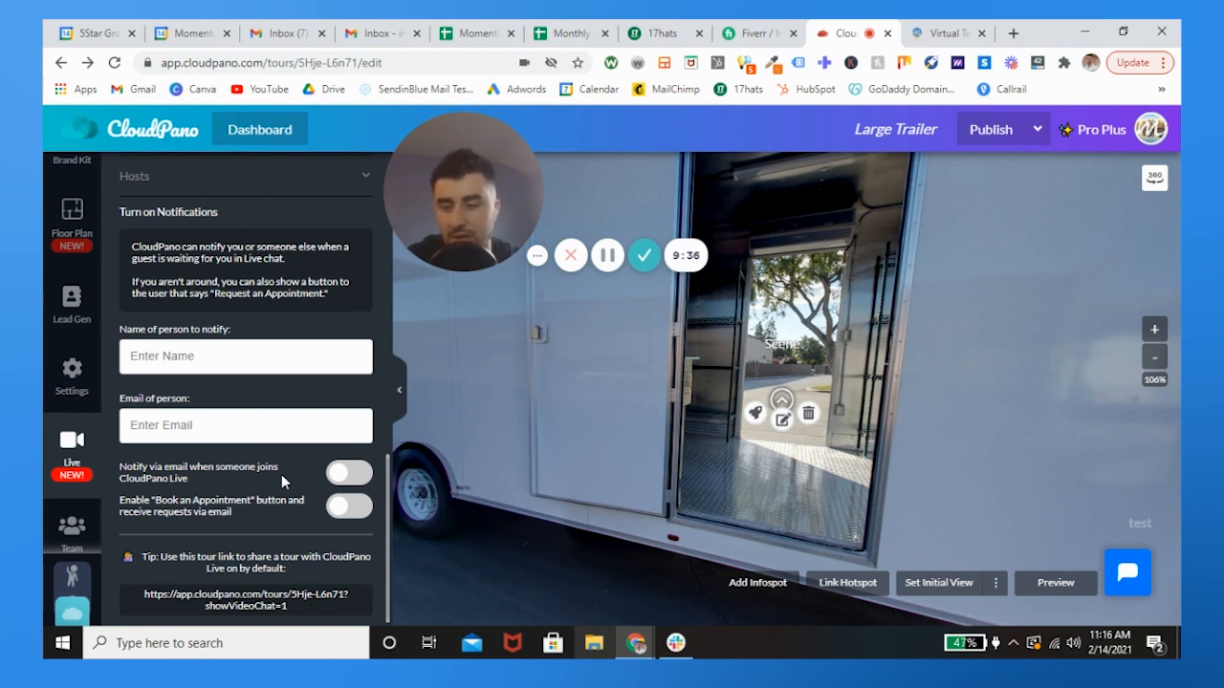
pyautogui.scroll(-1, 74, 445)
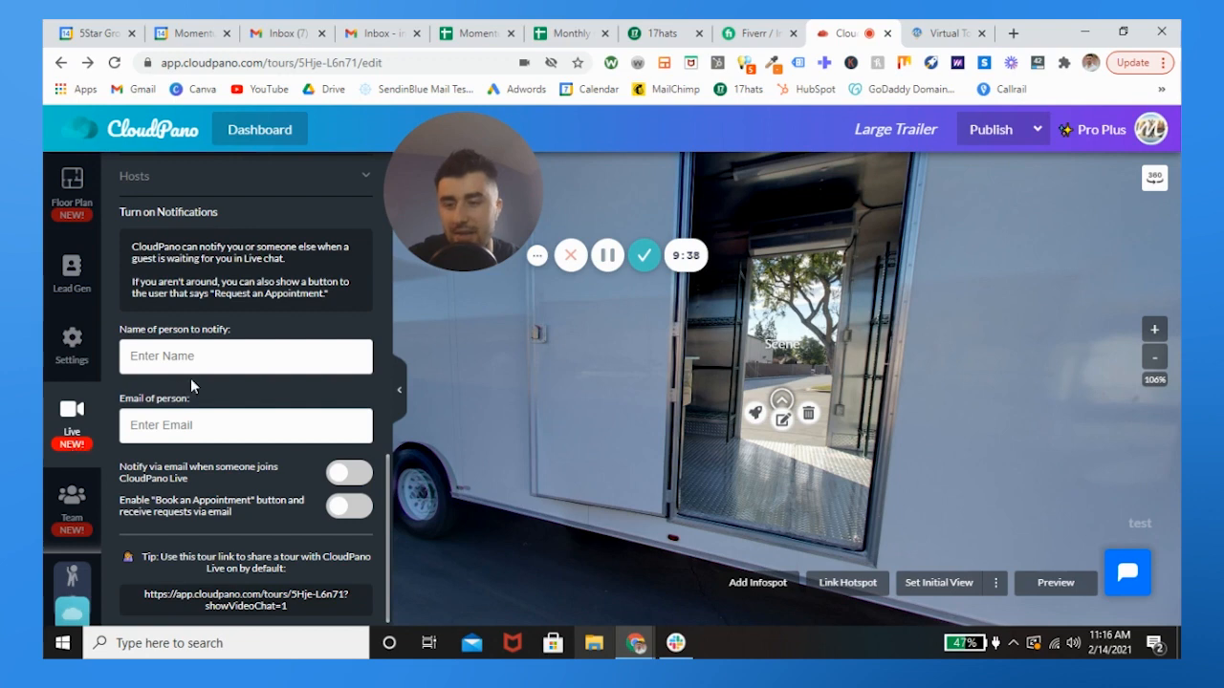
pyautogui.scroll(8, 216, 323)
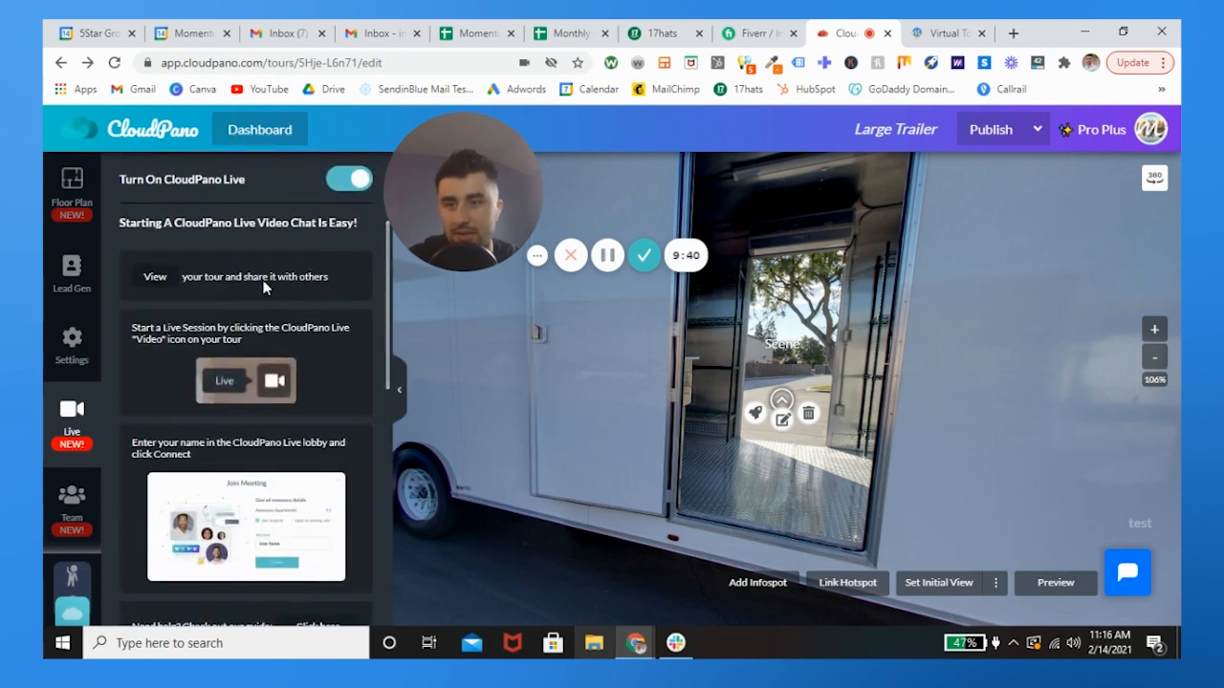
# Open the tour's team settings and review the team sharing selection, member management and history of changes
pyautogui.scroll(2, 266, 288)
pyautogui.scroll(1, 264, 290)
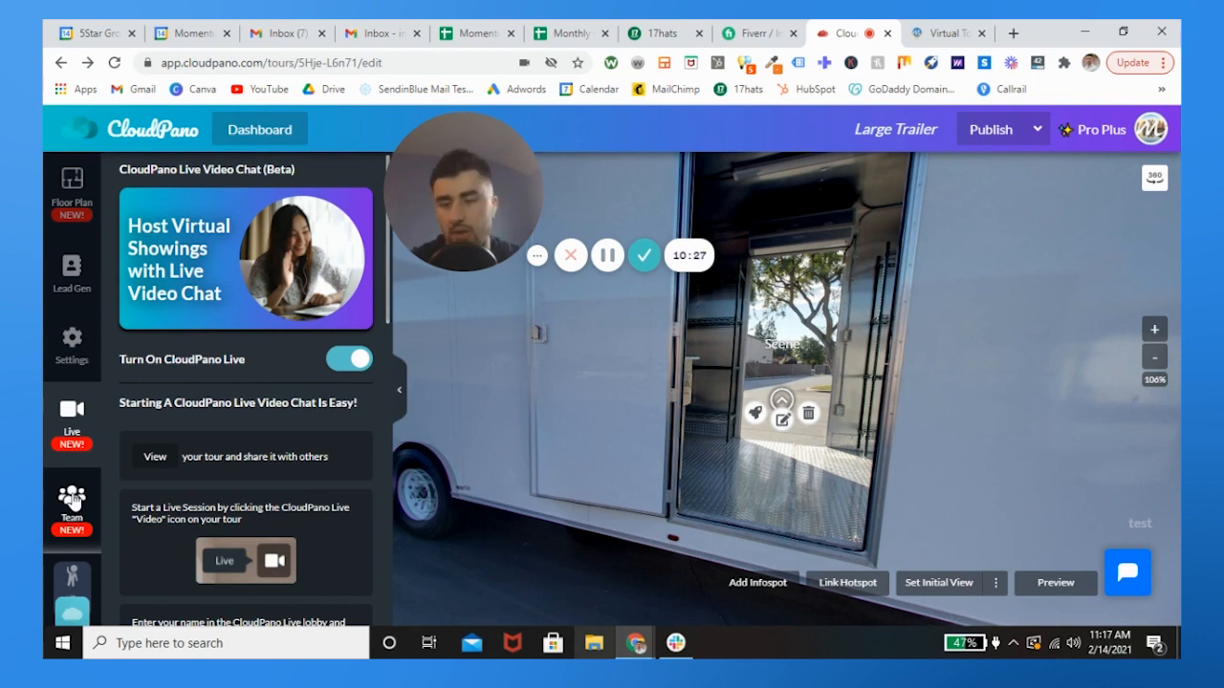
pyautogui.click(73, 499)
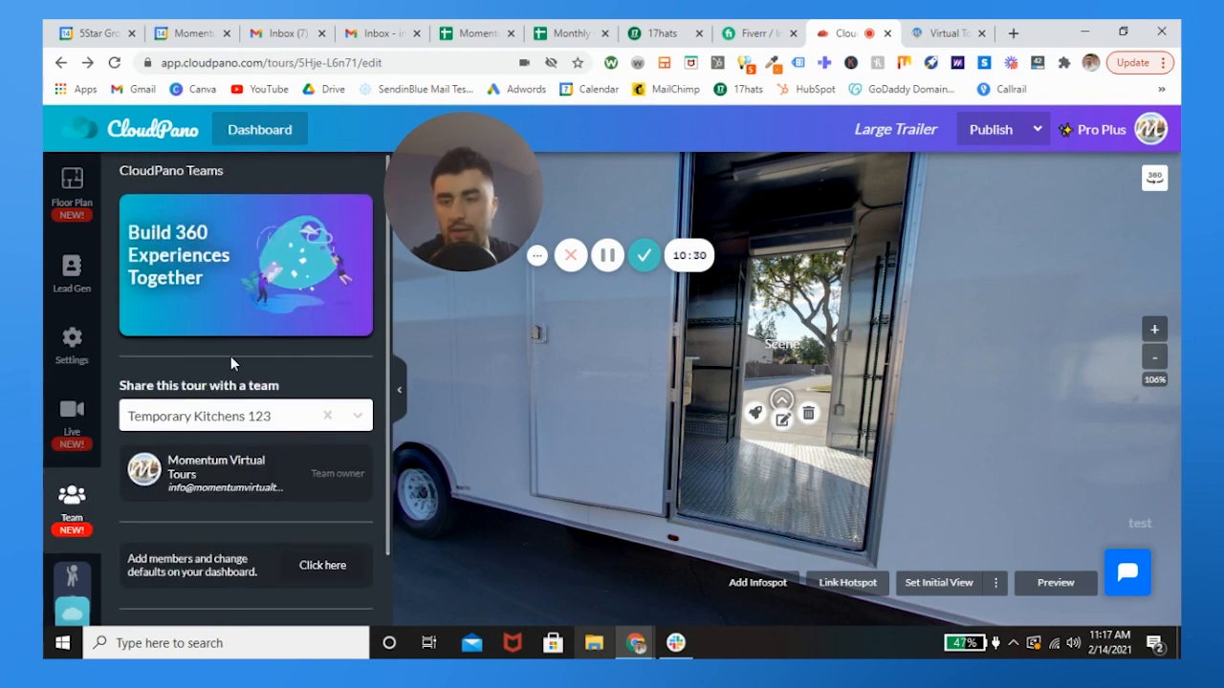
pyautogui.scroll(-1, 231, 362)
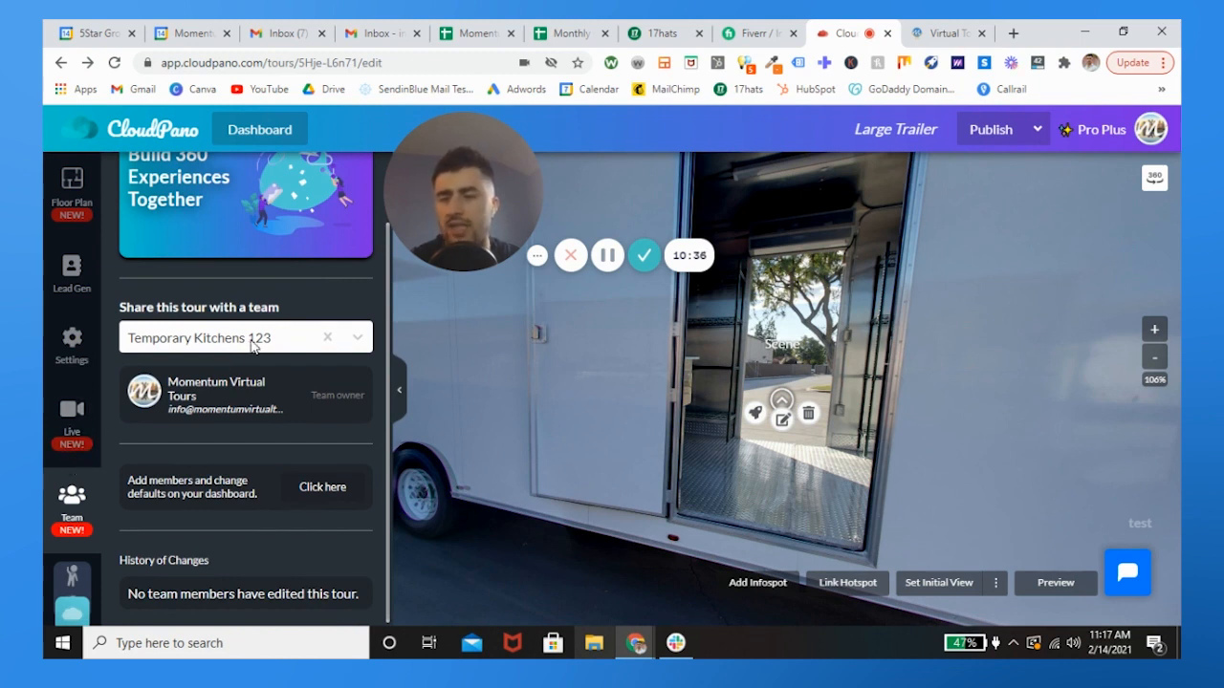
pyautogui.scroll(1, 252, 389)
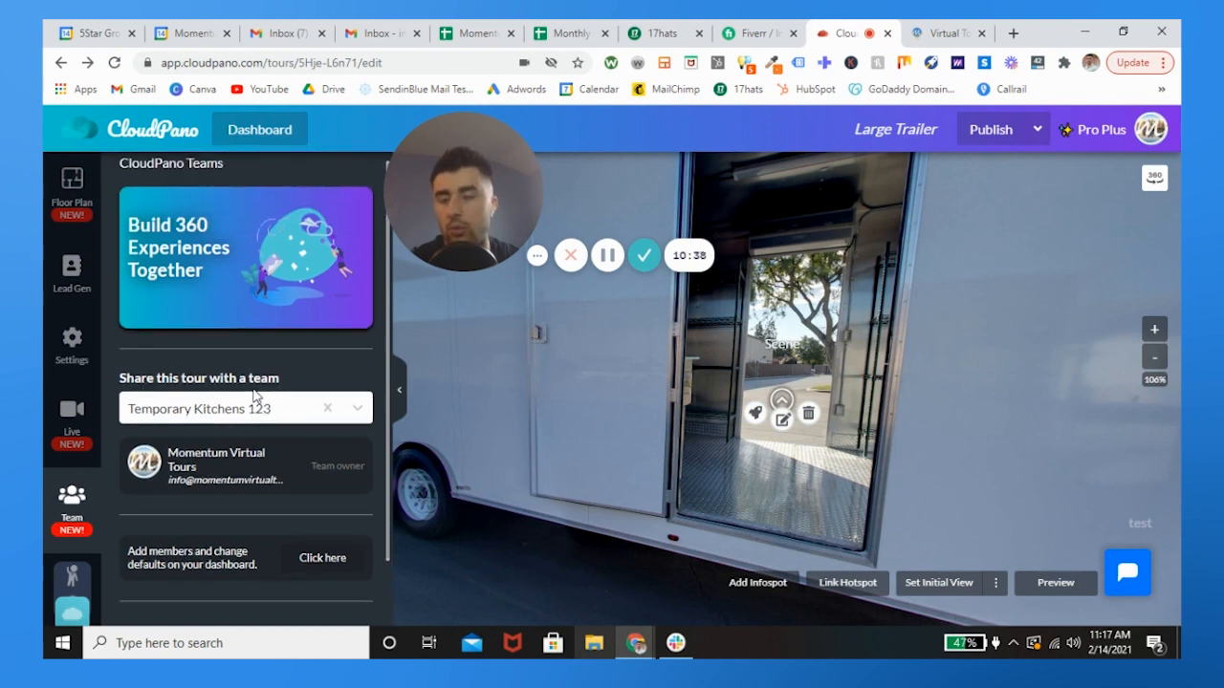
pyautogui.scroll(-1, 253, 394)
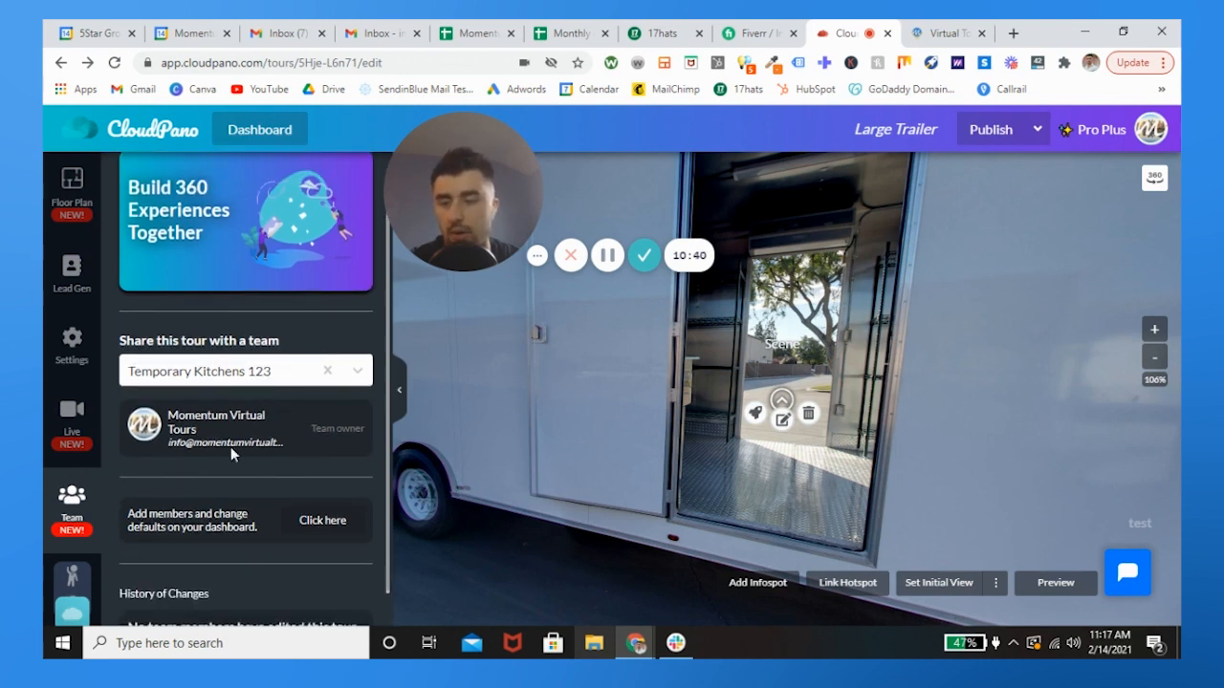
pyautogui.scroll(-1, 232, 454)
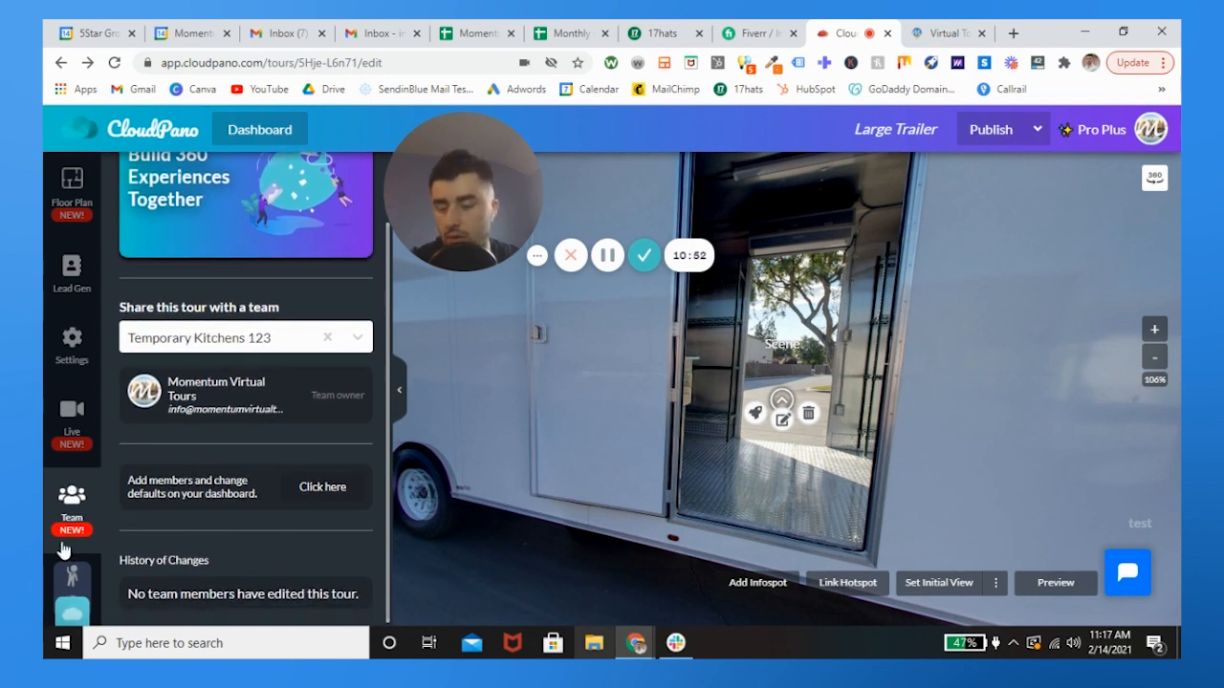
# Open the Google Street View export editor, read the Create Google Tour introduction and return to the tour editor
pyautogui.click(72, 581)
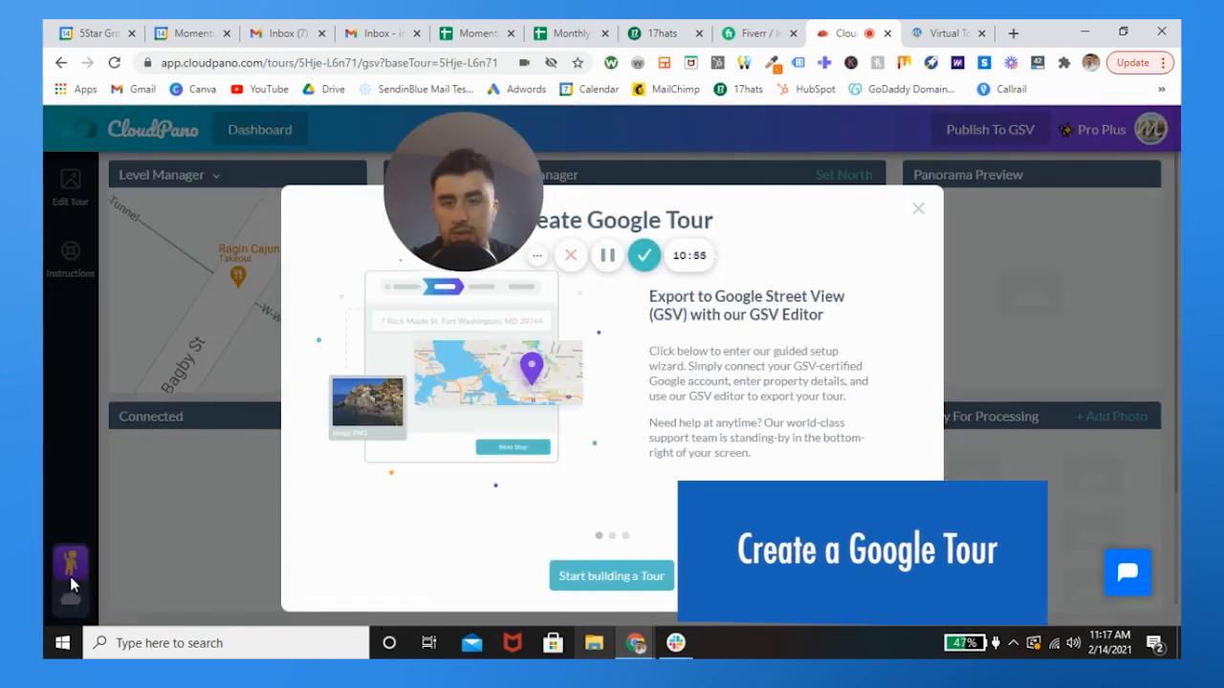
pyautogui.moveTo(473, 172); pyautogui.dragTo(242, 227)
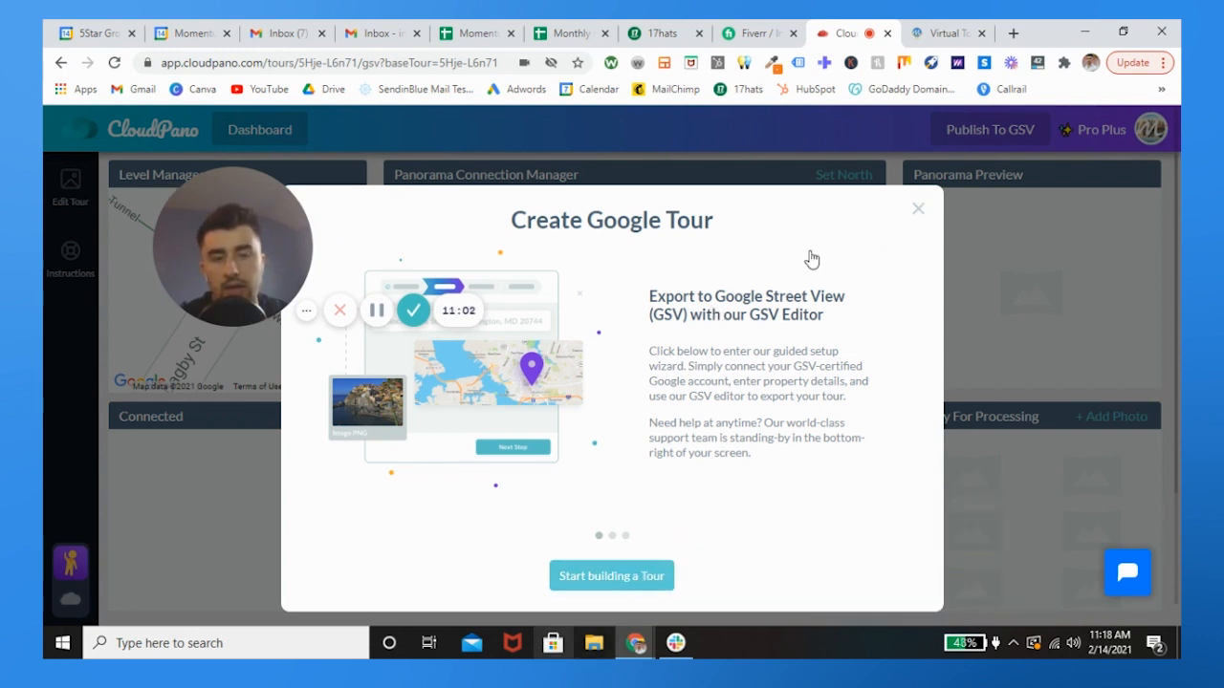
pyautogui.click(915, 216)
pyautogui.moveTo(915, 210); pyautogui.dragTo(703, 442)
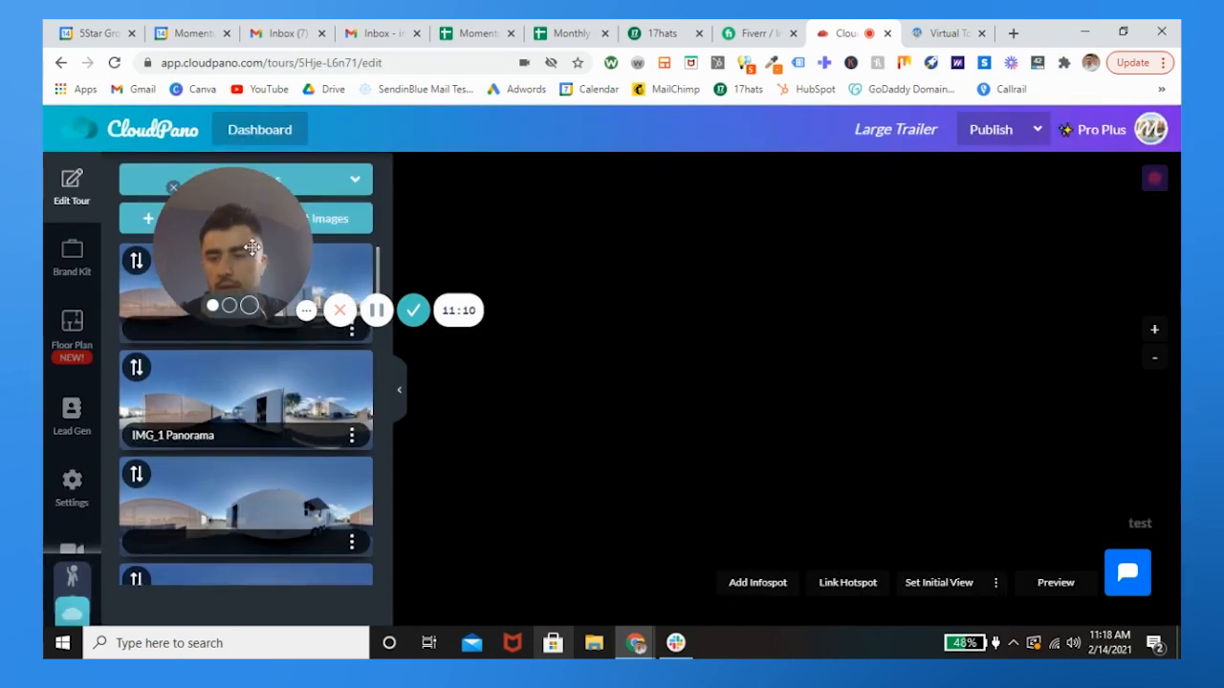
# Publish the Large Trailer tour and open its public view
pyautogui.moveTo(253, 249); pyautogui.dragTo(197, 198)
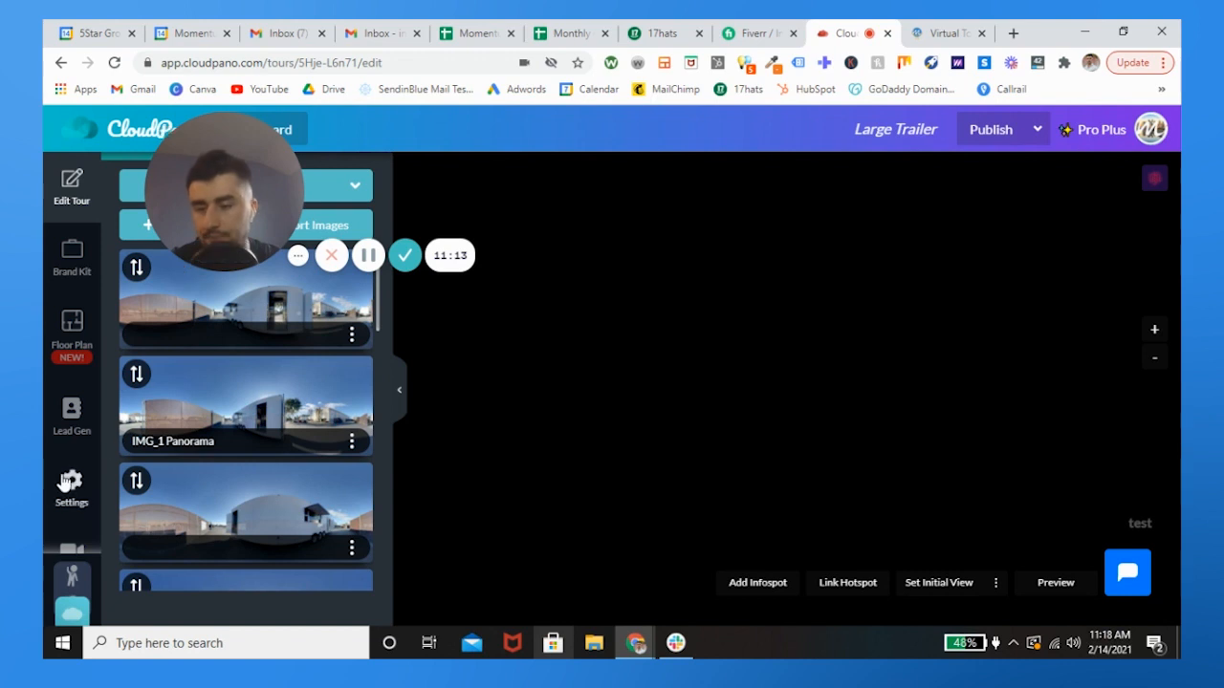
pyautogui.scroll(-2, 65, 483)
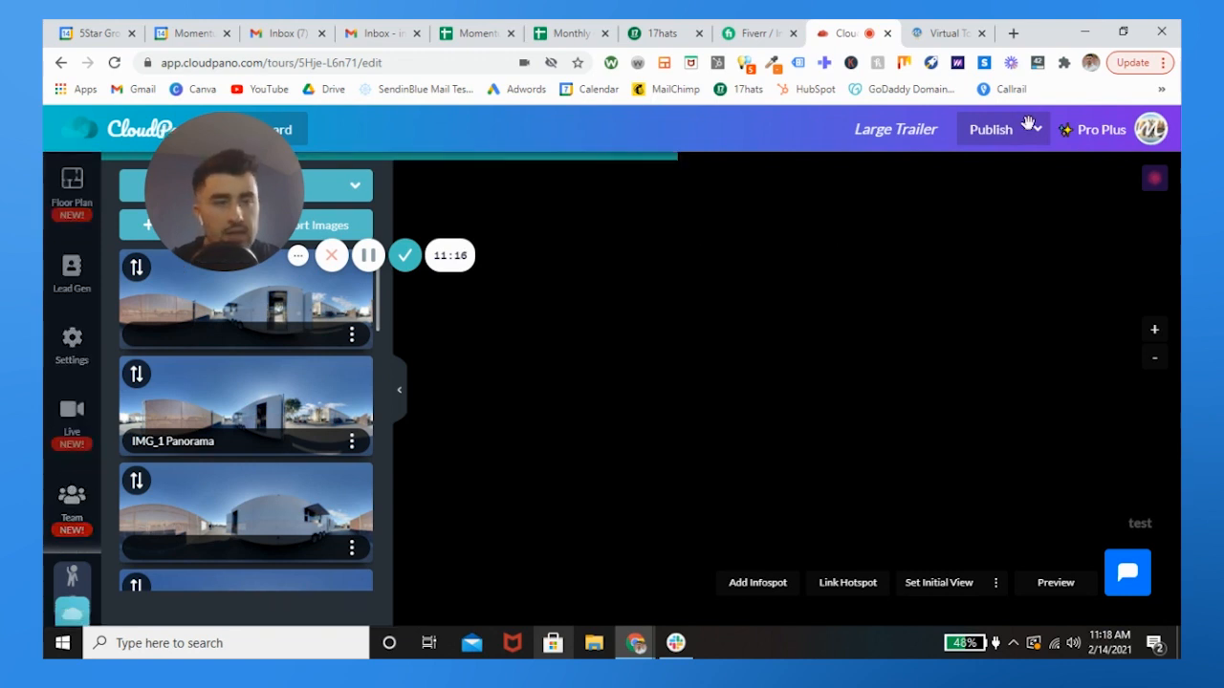
pyautogui.click(997, 132)
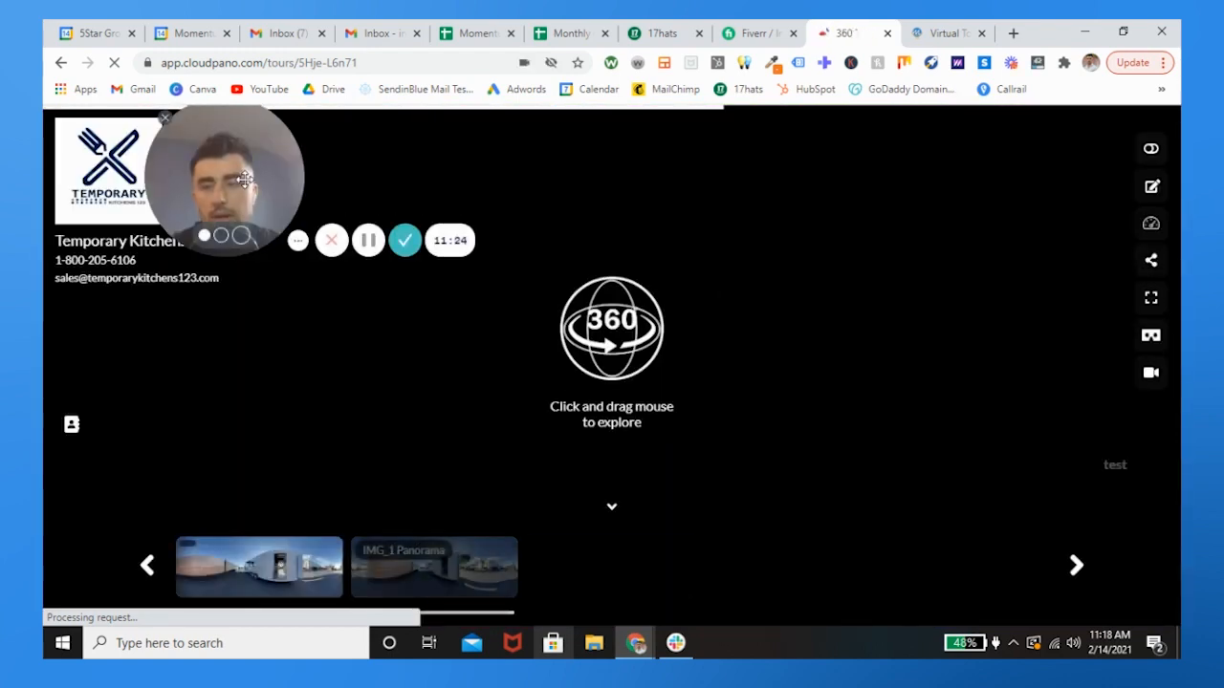
# Open the published tour's Request Information form, review its contact fields and close it without submitting
pyautogui.moveTo(244, 178); pyautogui.dragTo(834, 281)
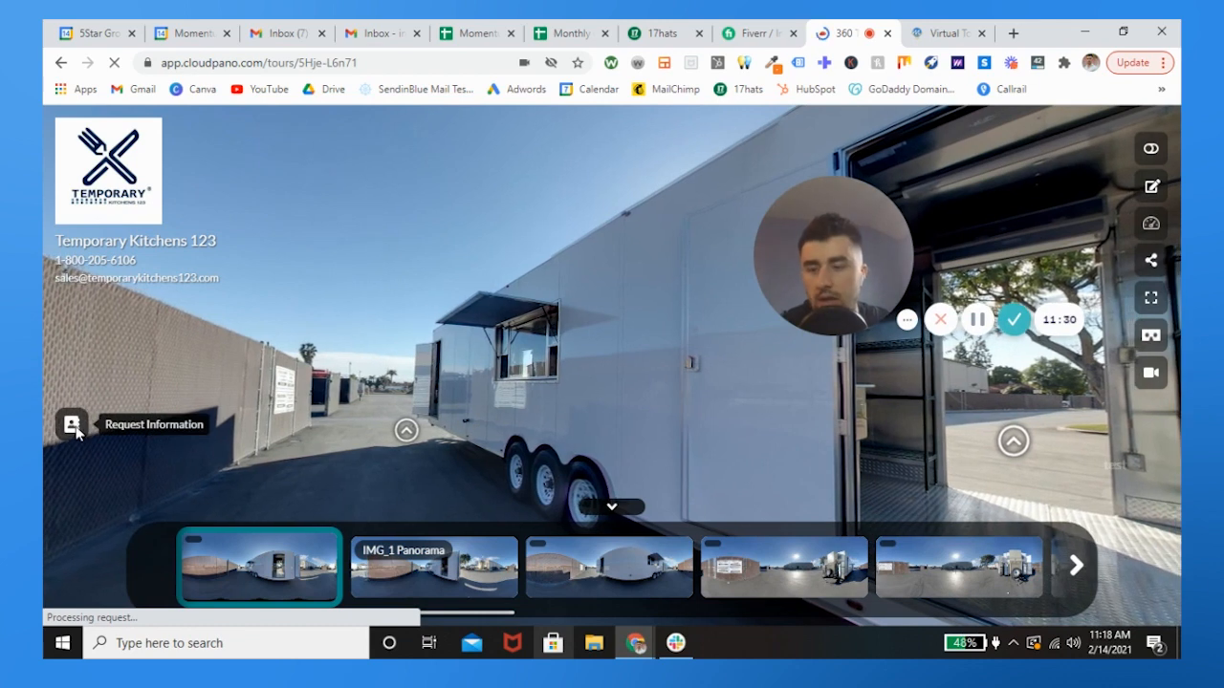
pyautogui.click(72, 426)
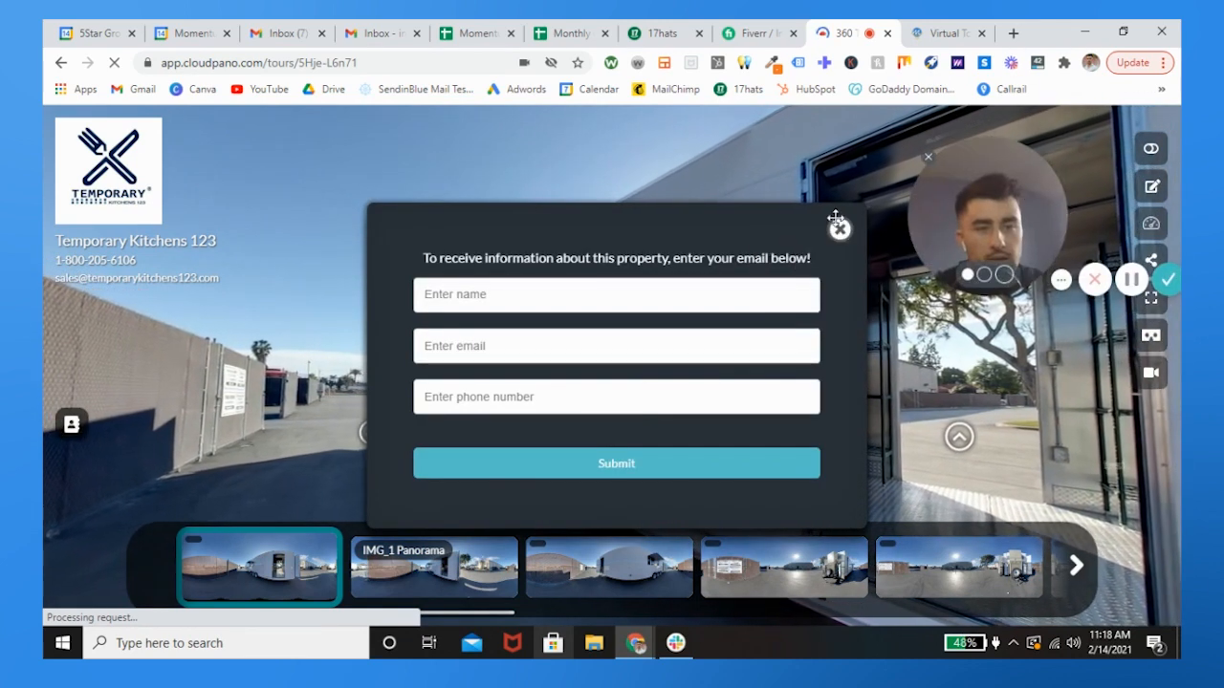
pyautogui.click(838, 228)
# Look around the trailer's exterior in the first scene and follow the hotspot to the IMG_1 Panorama scene
pyautogui.moveTo(691, 423); pyautogui.dragTo(338, 362)
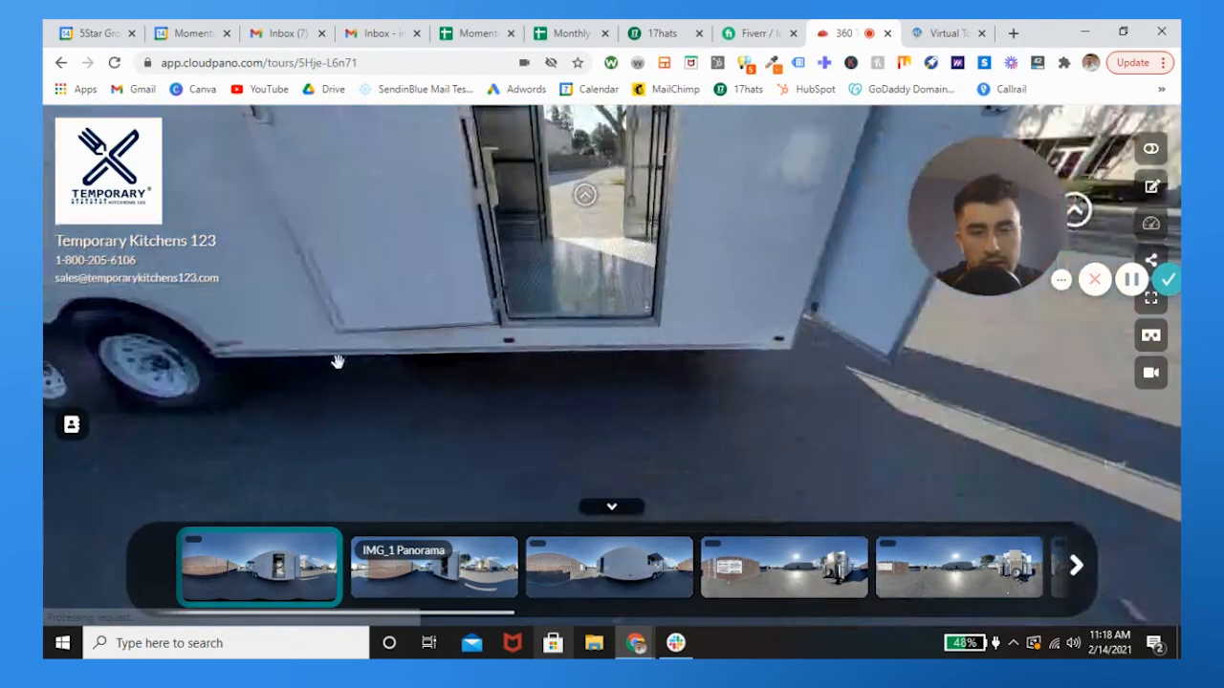
pyautogui.moveTo(685, 380); pyautogui.dragTo(459, 484)
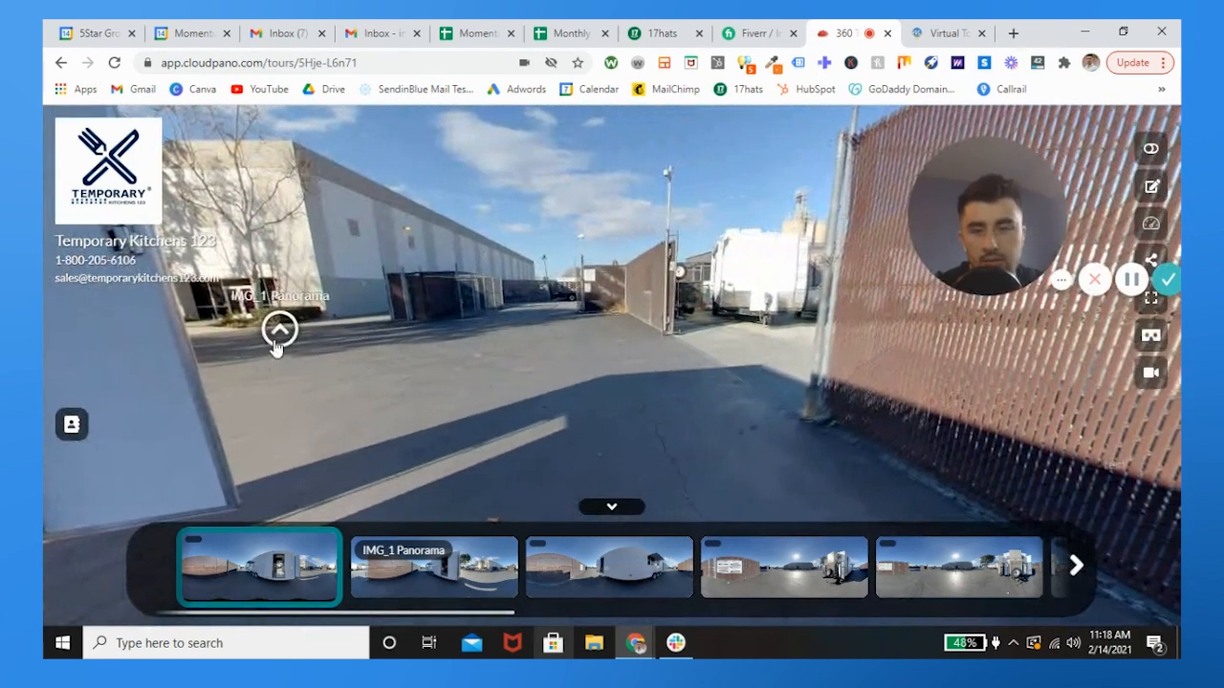
pyautogui.click(273, 343)
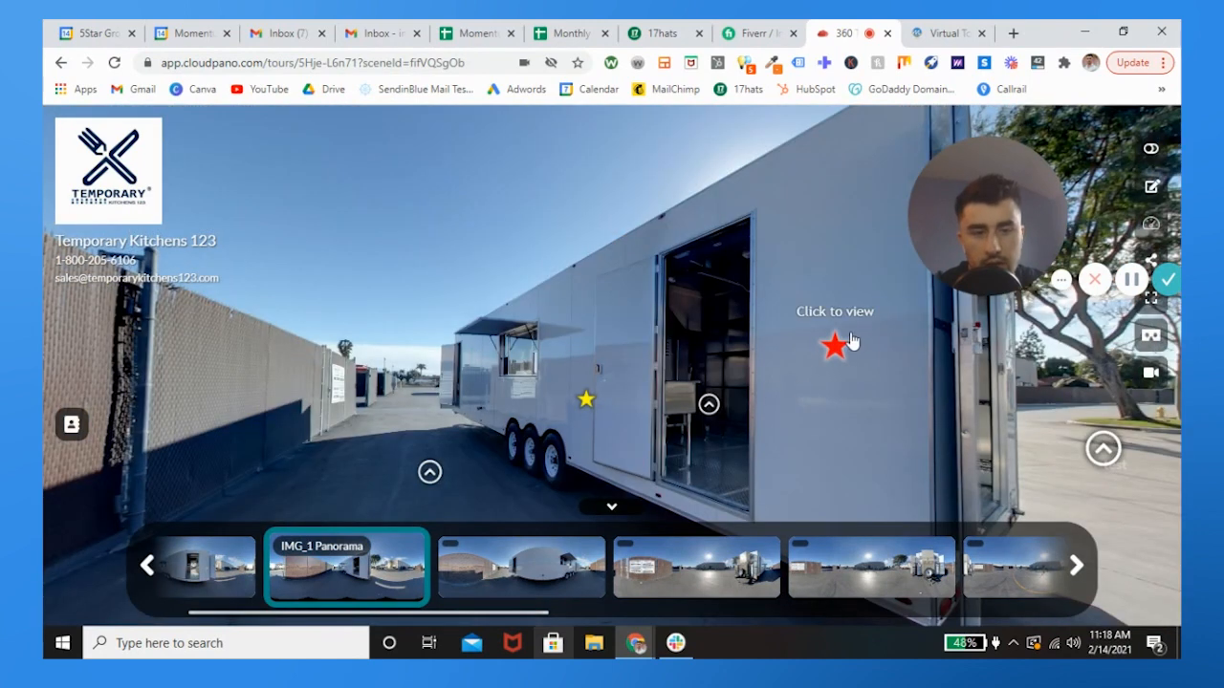
# Test the quote infospot's website link, return to the tour and enter the trailer's interior through the doorway hotspot
pyautogui.click(569, 400)
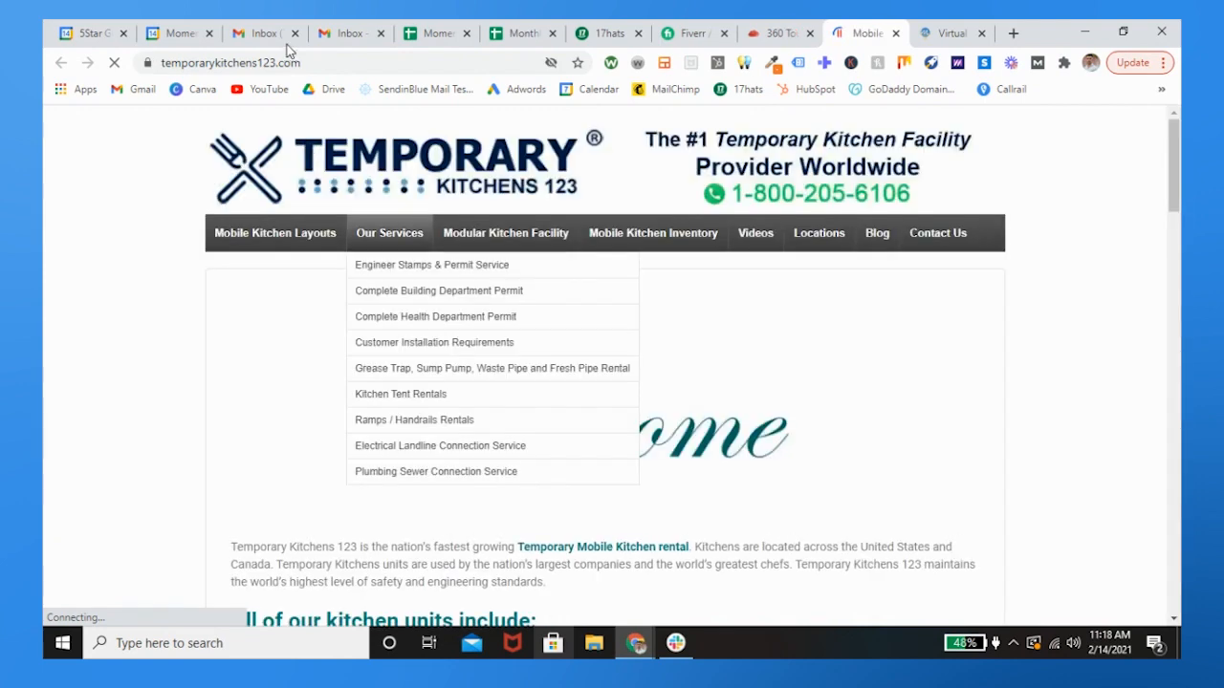
pyautogui.click(775, 35)
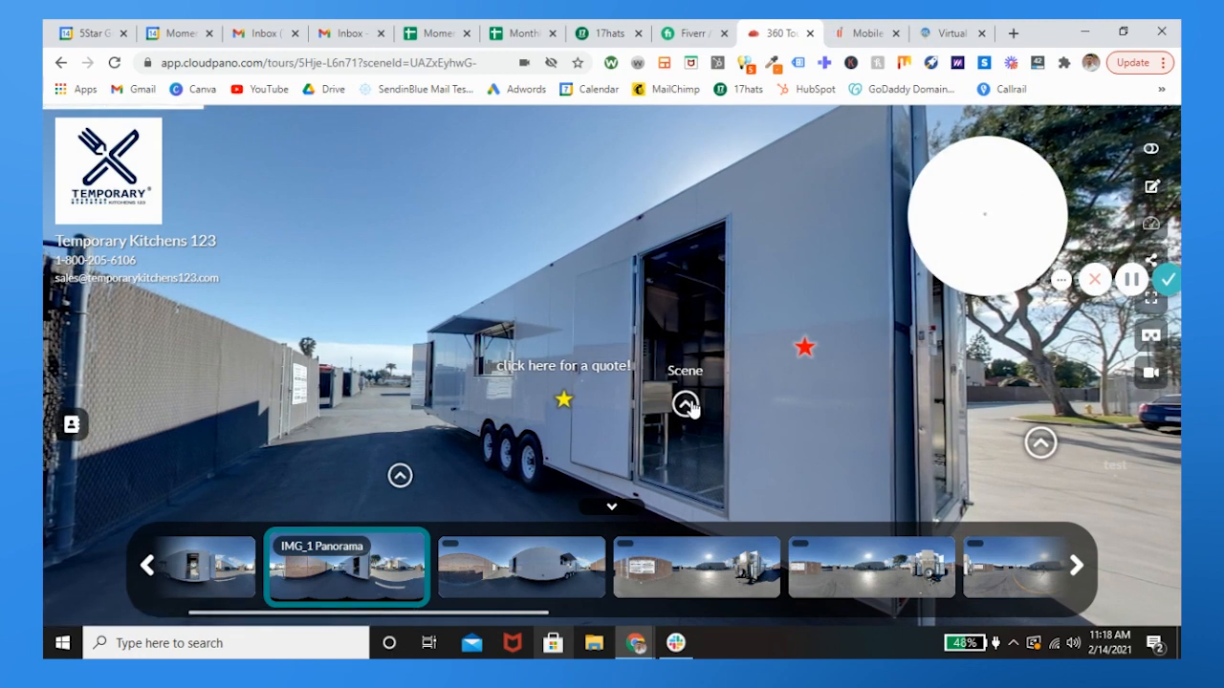
pyautogui.click(685, 405)
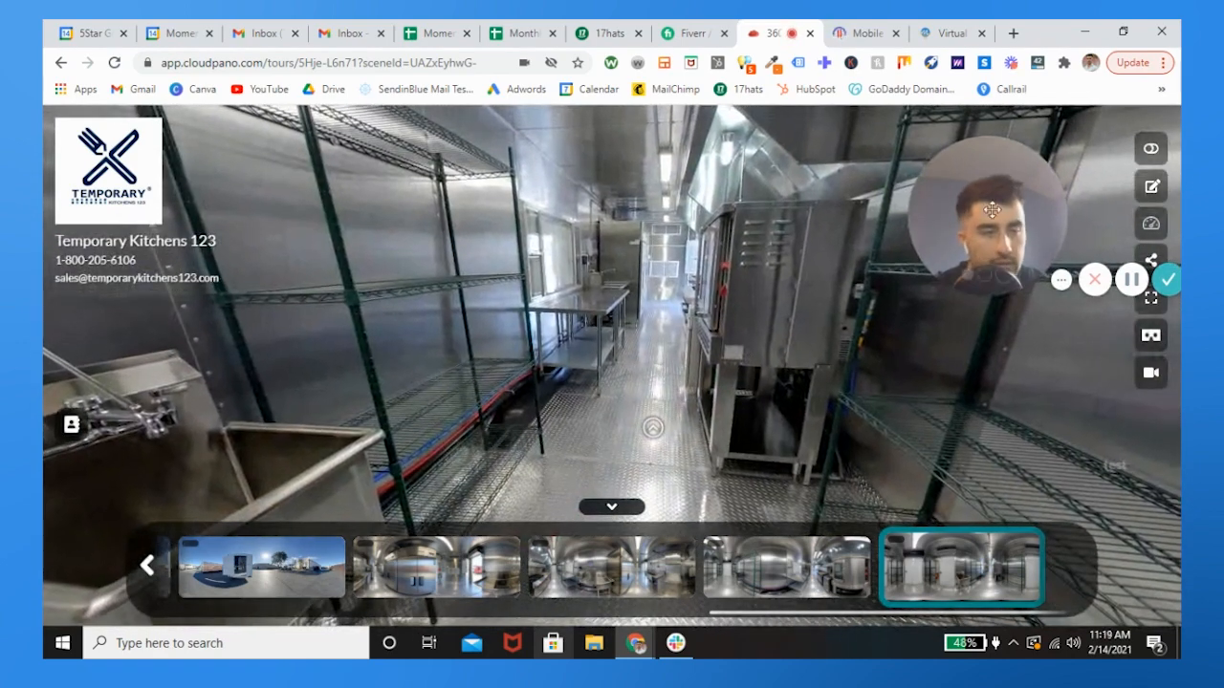
pyautogui.moveTo(992, 202); pyautogui.dragTo(924, 156)
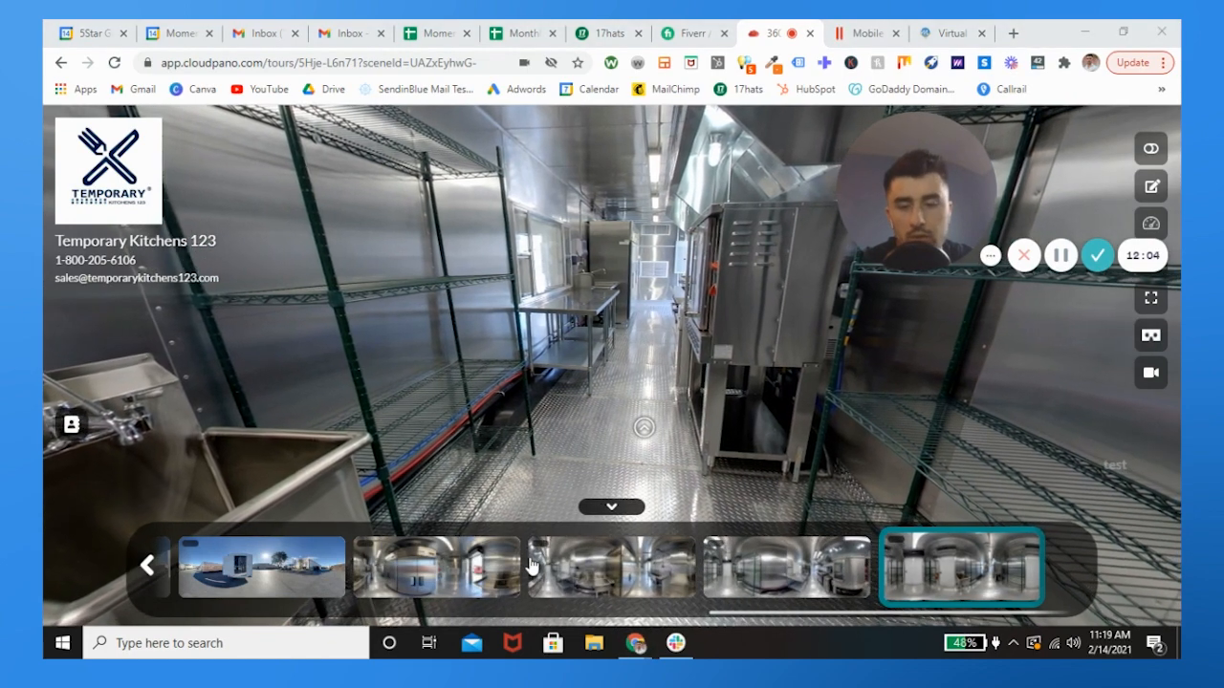
# Switch to an exterior scene from the thumbnail strip and look along the trailer's side to its open door
pyautogui.scroll(5, 532, 566)
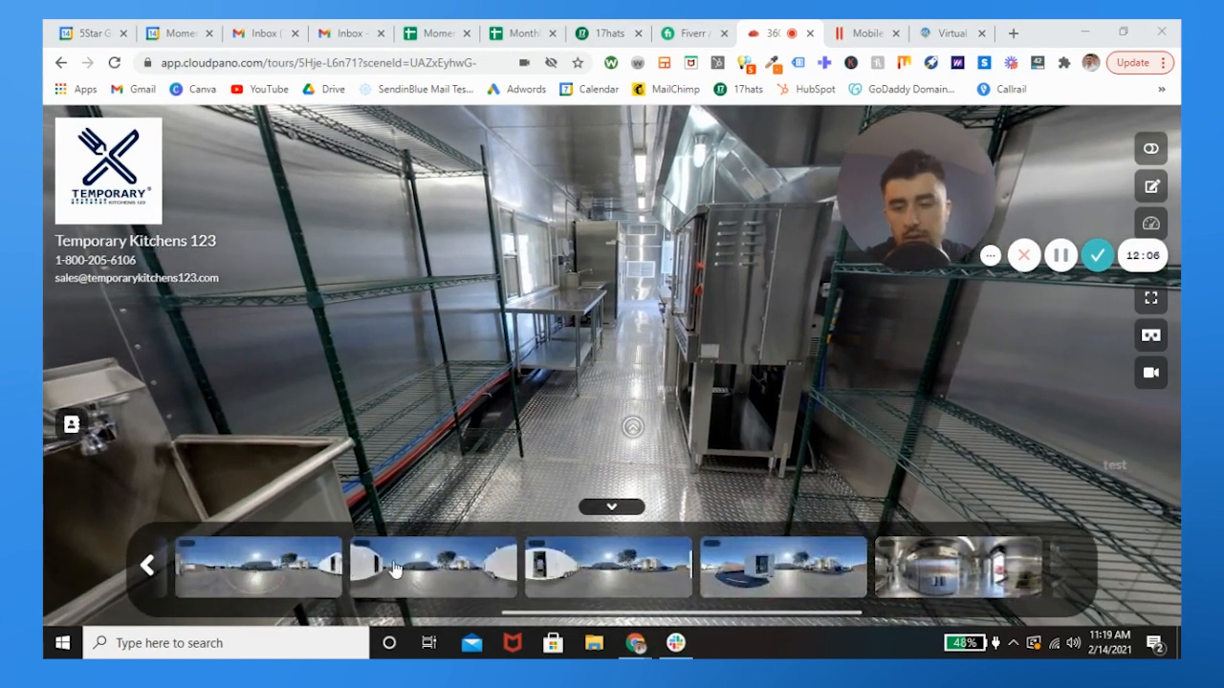
pyautogui.click(395, 569)
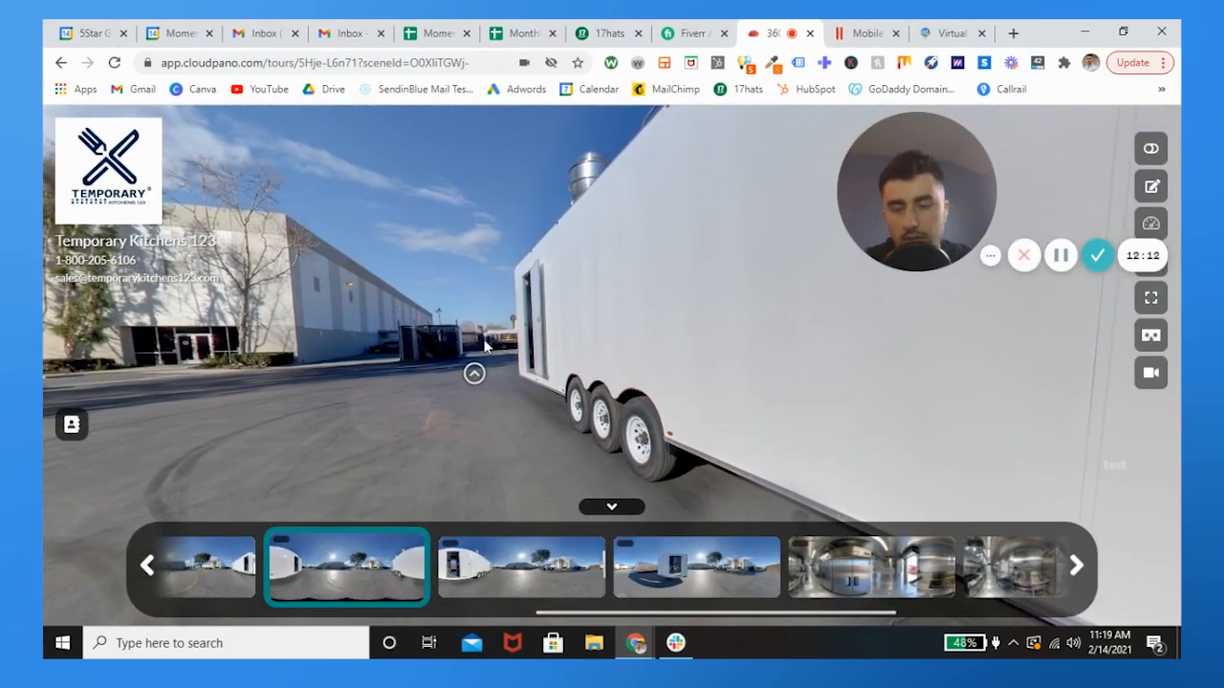
pyautogui.moveTo(733, 373); pyautogui.dragTo(287, 418)
pyautogui.moveTo(732, 406); pyautogui.dragTo(254, 348)
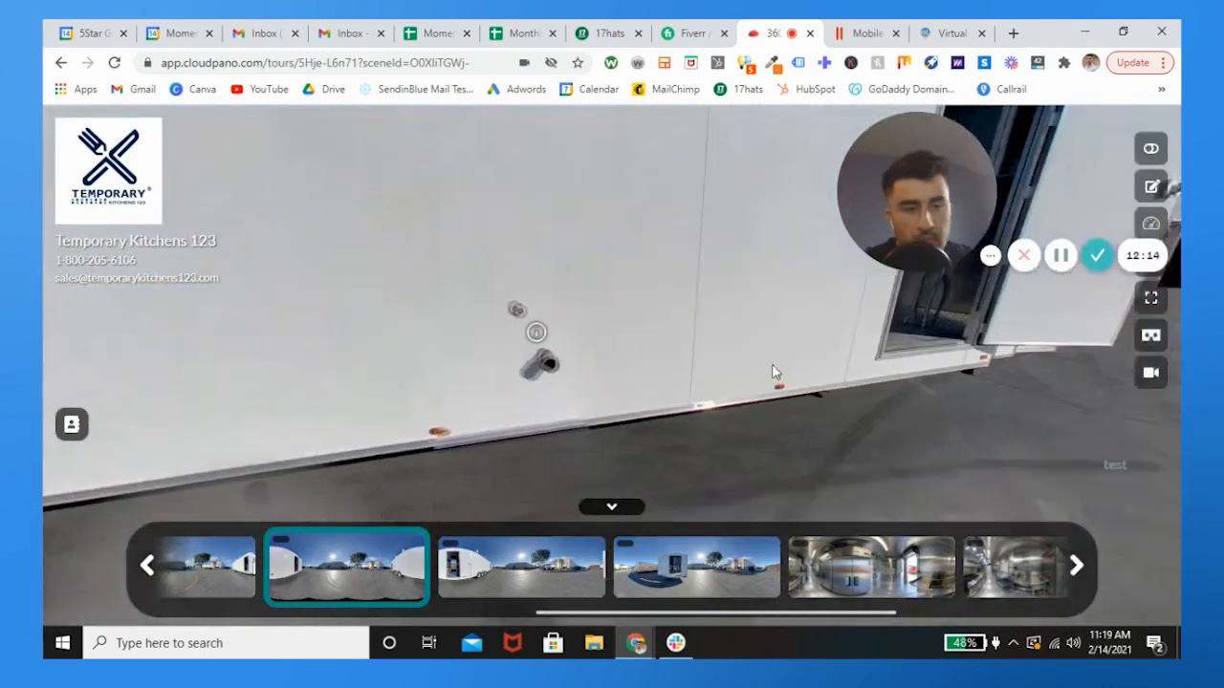
pyautogui.moveTo(775, 372); pyautogui.dragTo(574, 418)
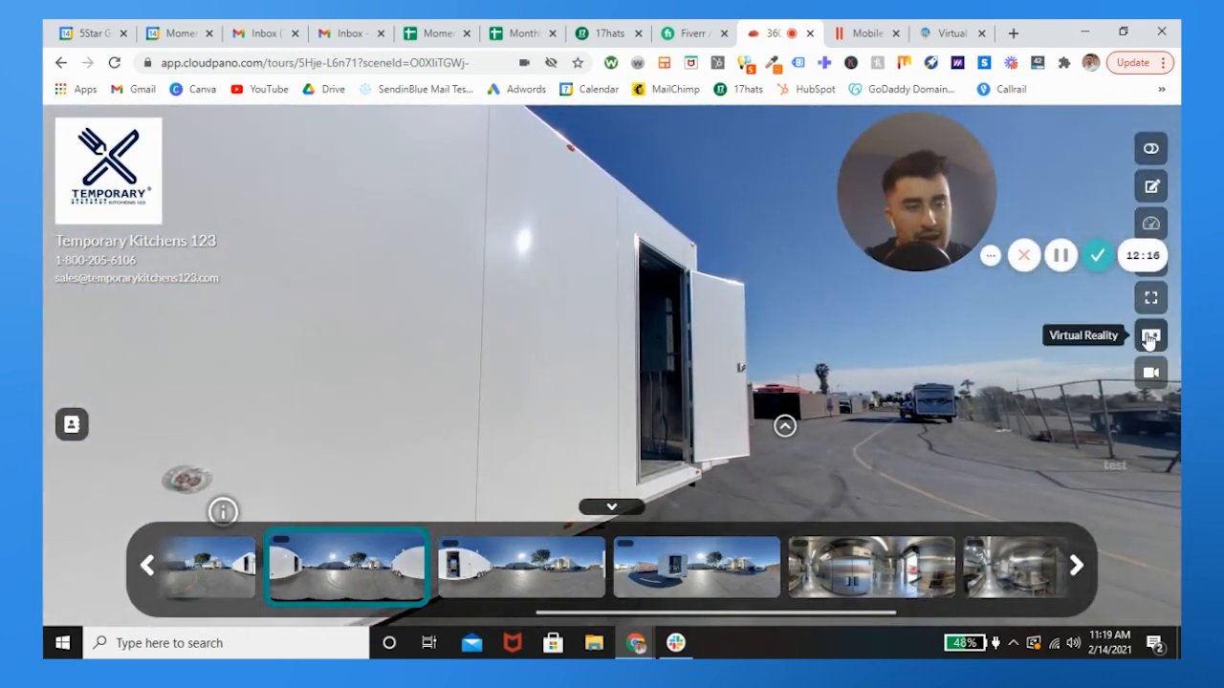
# View the exterior scene in Virtual Reality mode, look around, exit full screen and go back to the tour editor
pyautogui.click(1151, 337)
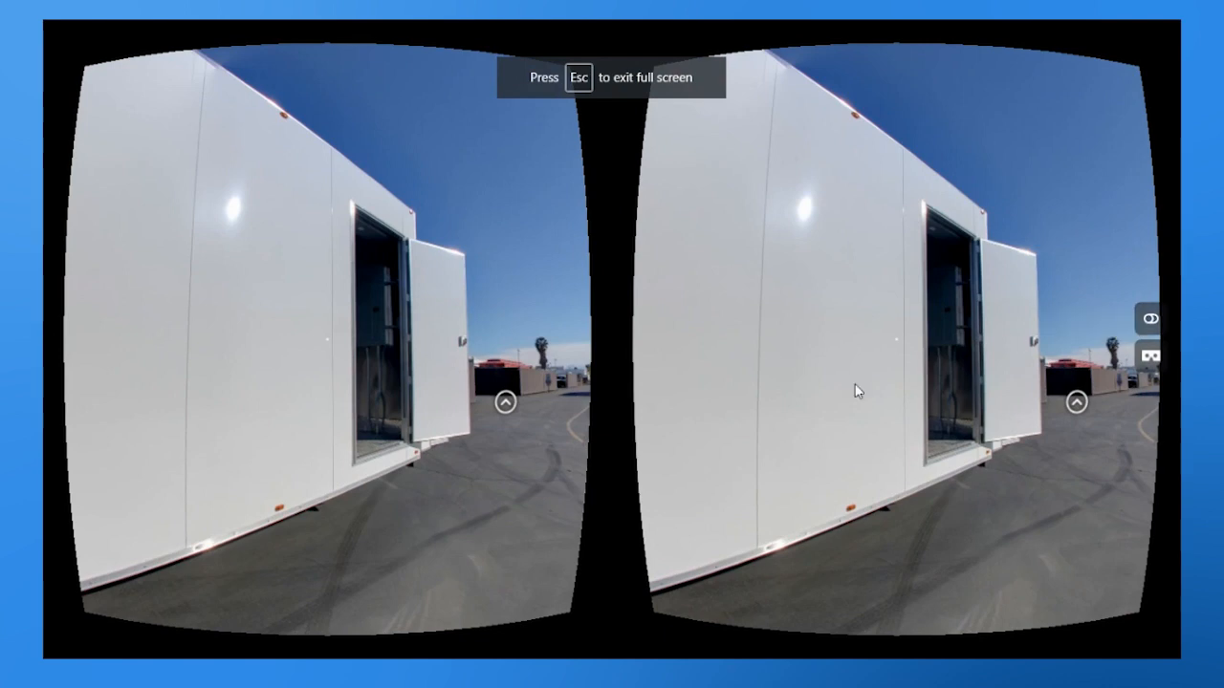
pyautogui.moveTo(738, 416); pyautogui.dragTo(731, 364)
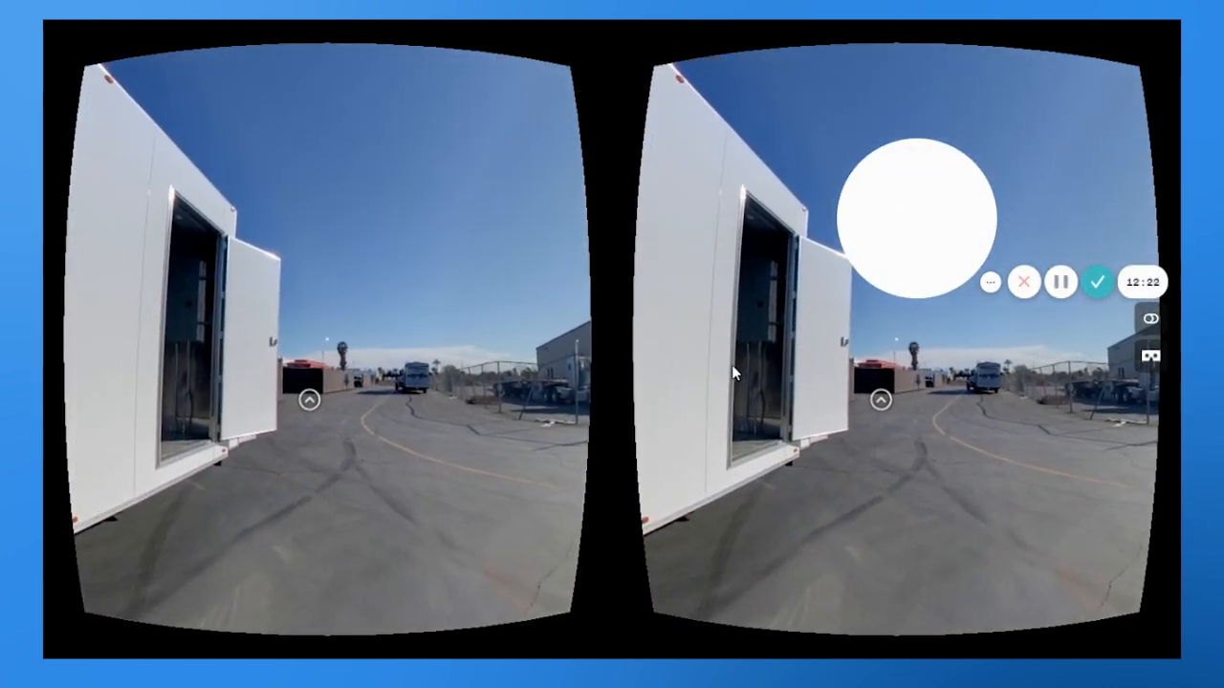
pyautogui.press('Escape')
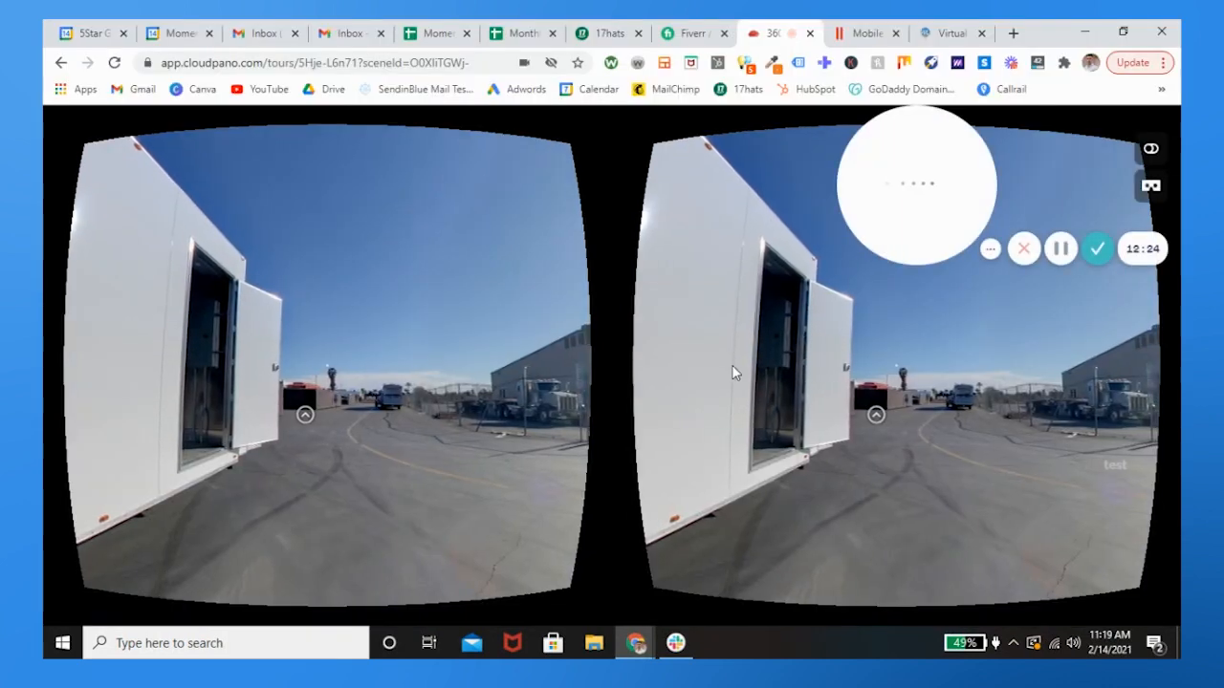
pyautogui.click(61, 62)
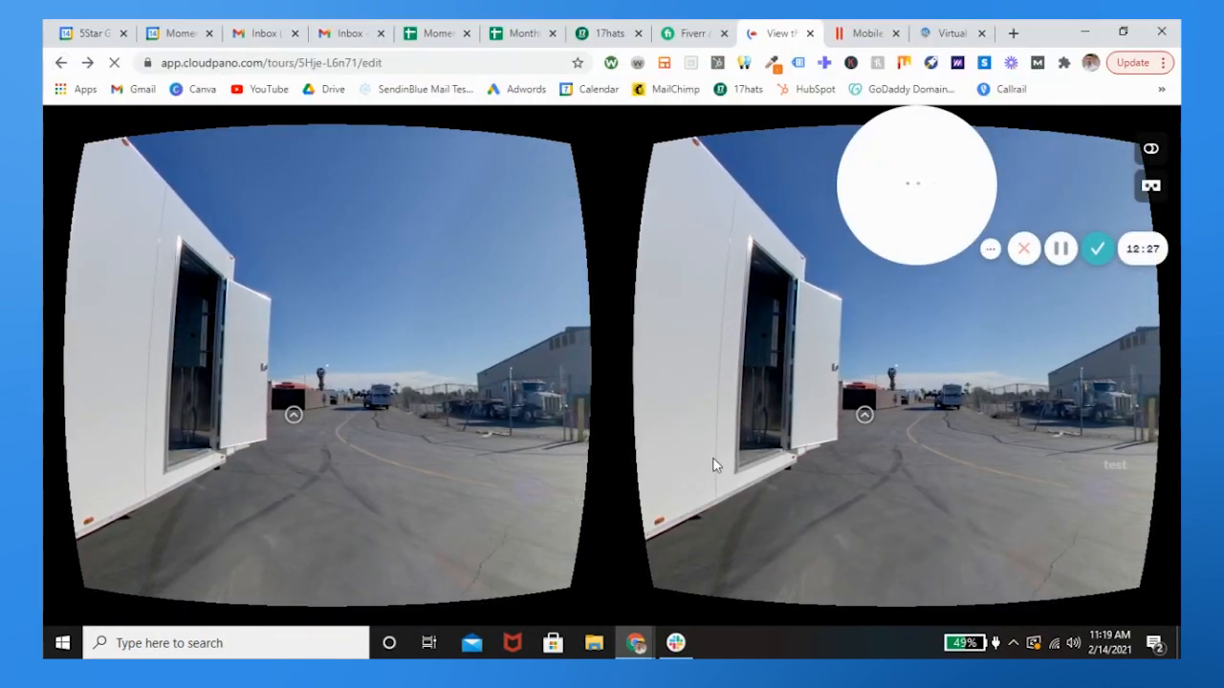